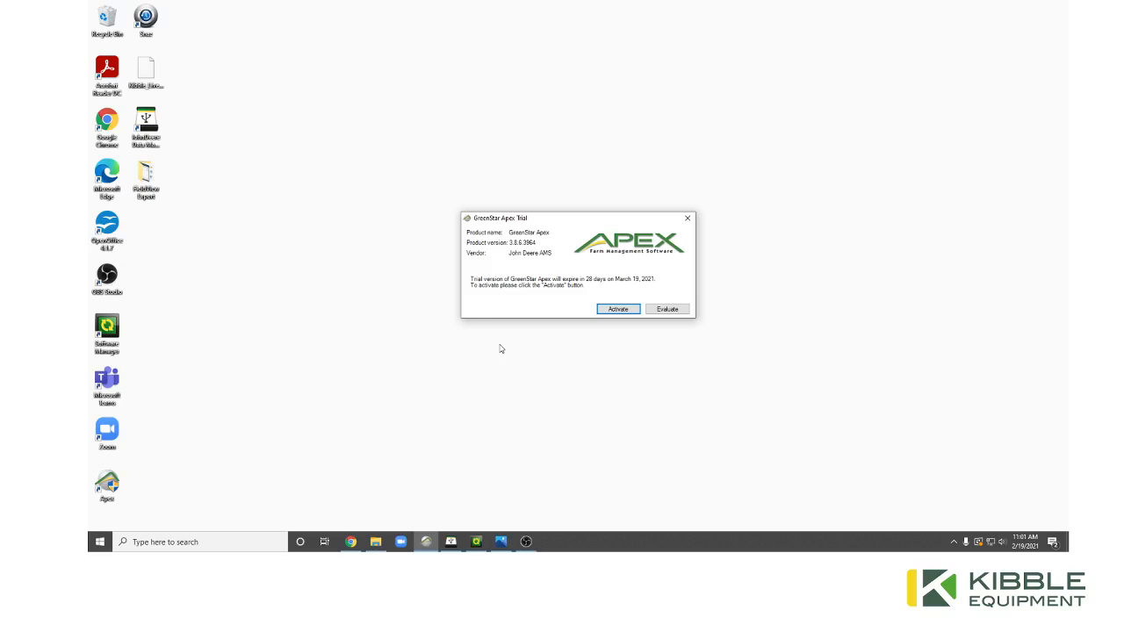
Choose Evaluate to keep using Apex as a trial and reach the Operations Center introduction.
left_click(667, 312)
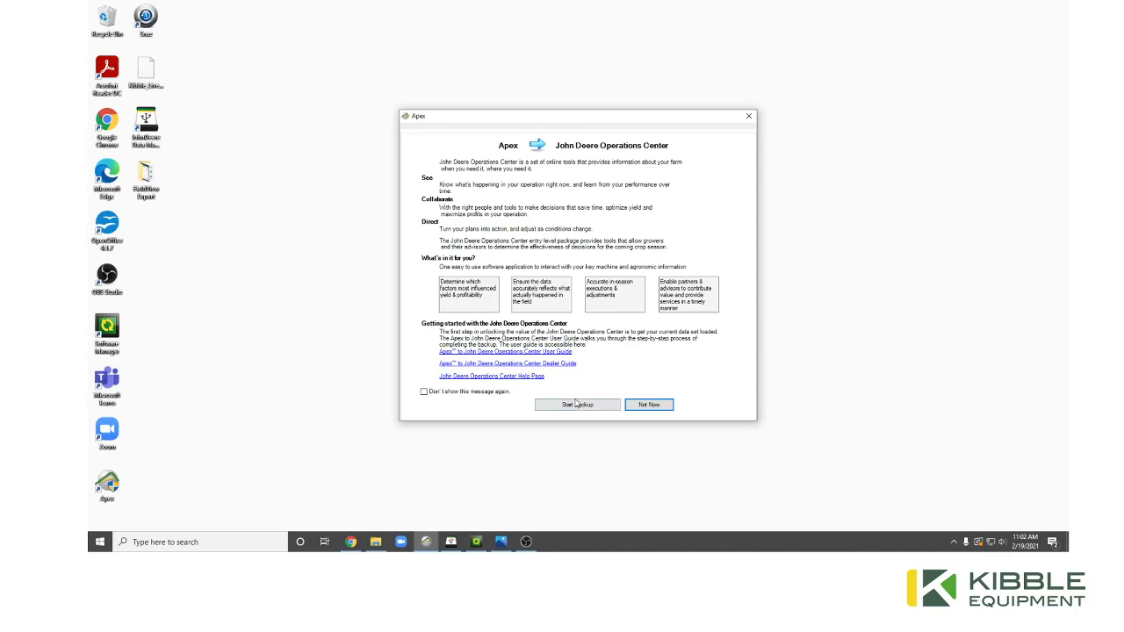
Start the Apex data backup from the Operations Center introduction window.
left_click(577, 405)
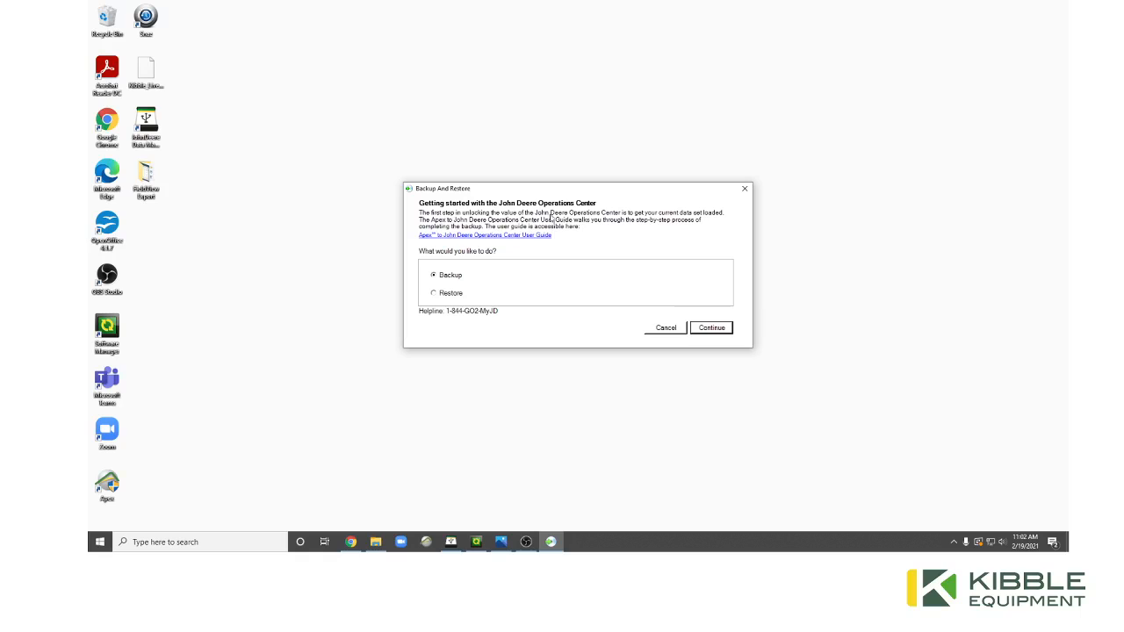
Glance at the Start menu, then continue the wizard with Backup selected.
left_click(104, 546)
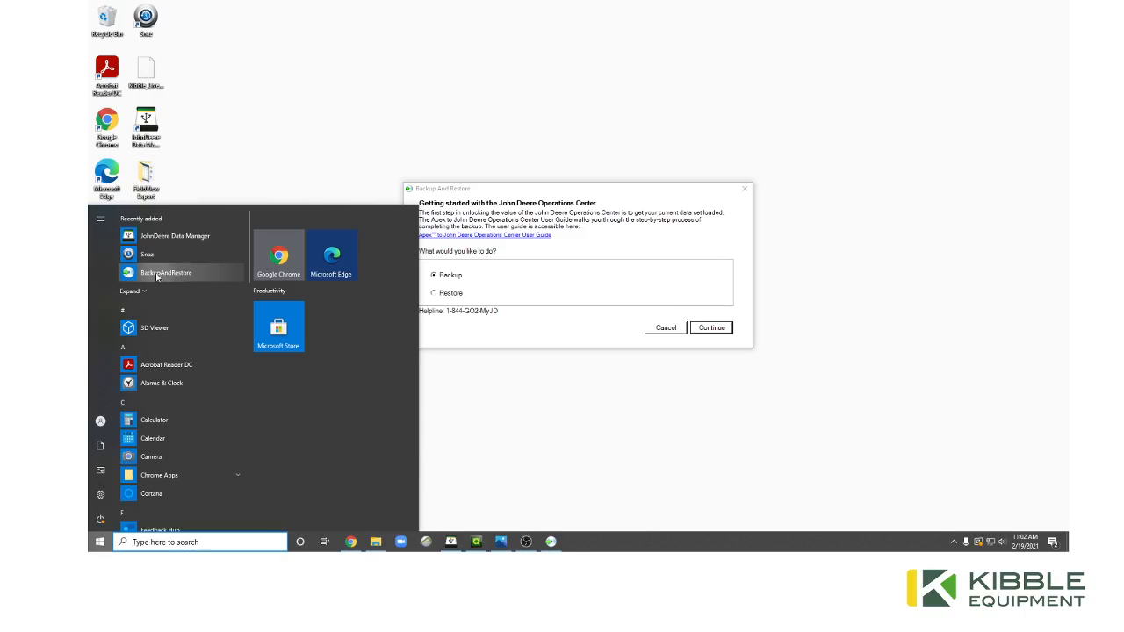
left_click(509, 293)
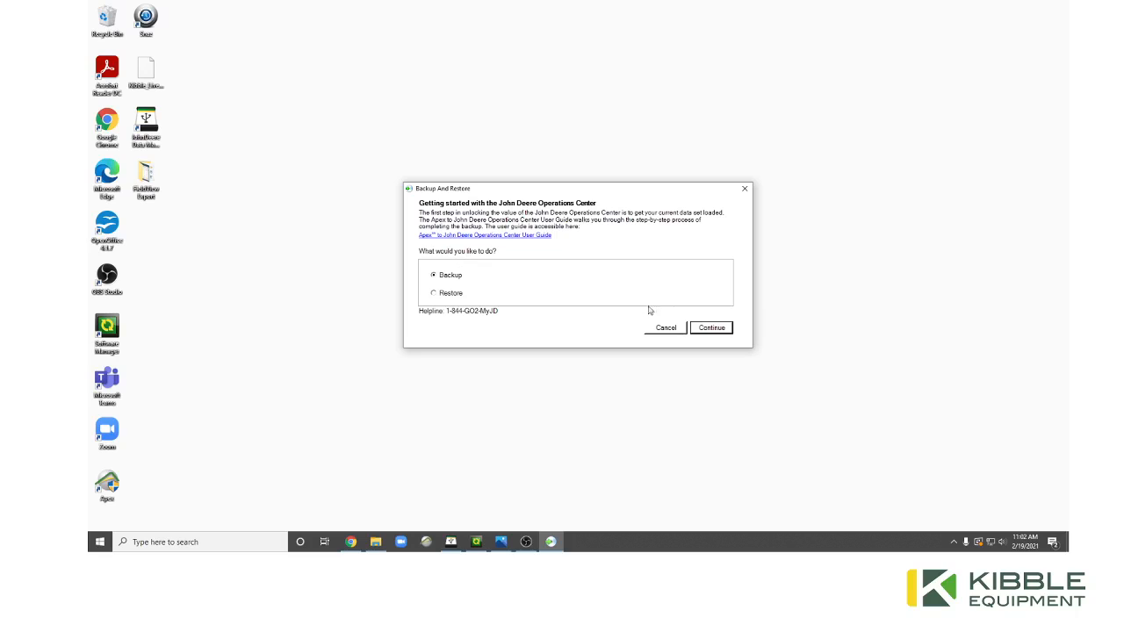
left_click(715, 328)
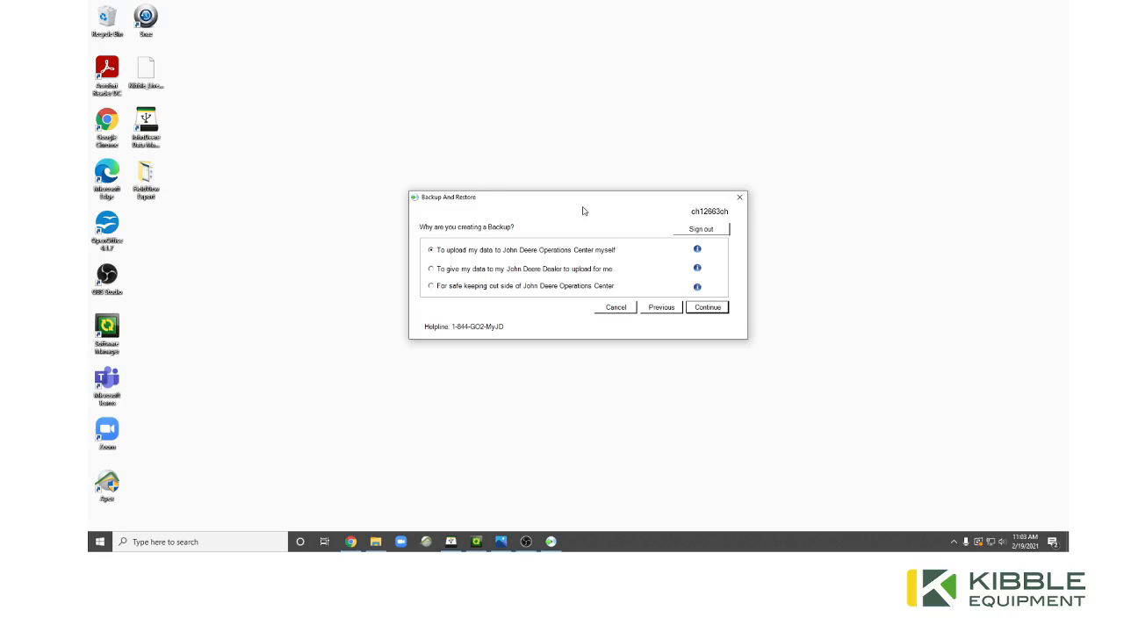
left_click(431, 269)
double_click(144, 176)
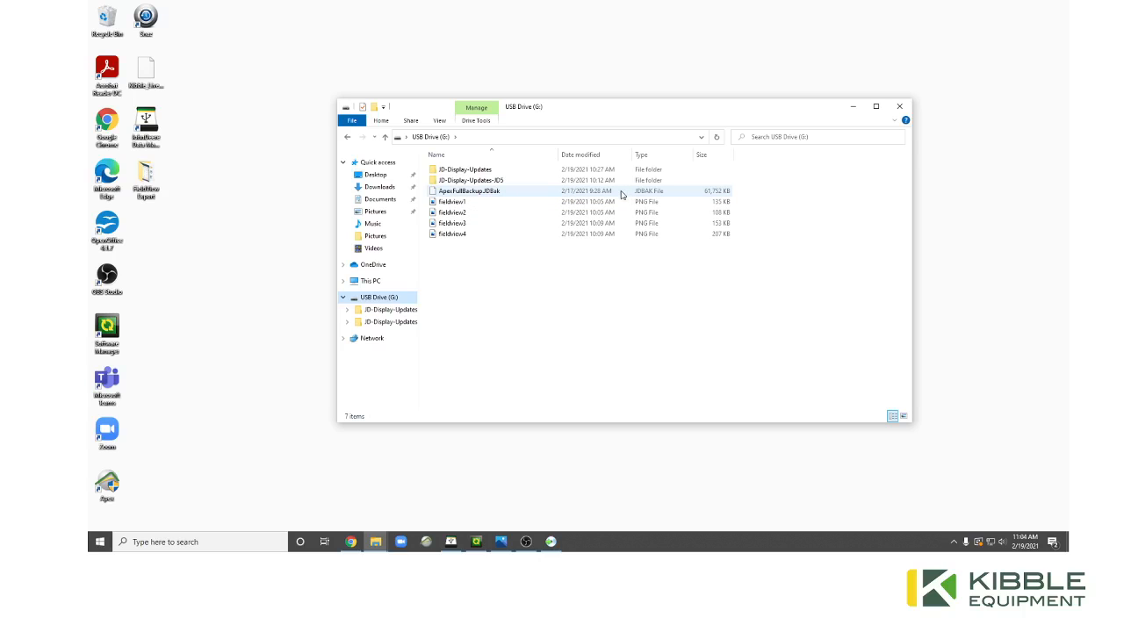
left_click(897, 106)
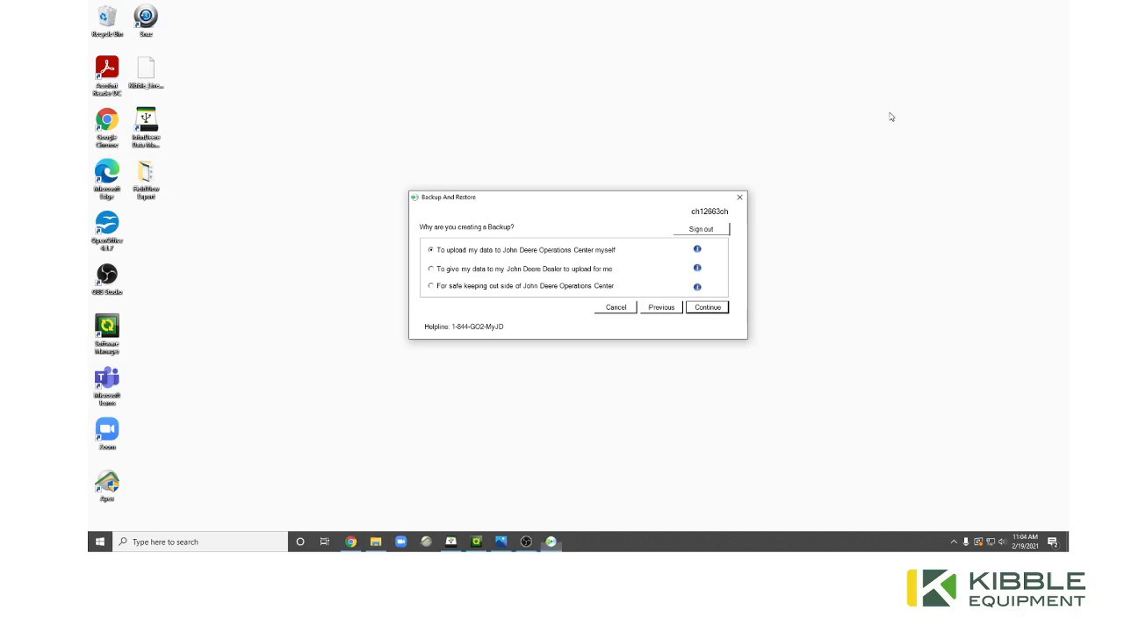
Choose self-upload, answer No to informing the dealer, and skip the tour offer.
left_click(702, 309)
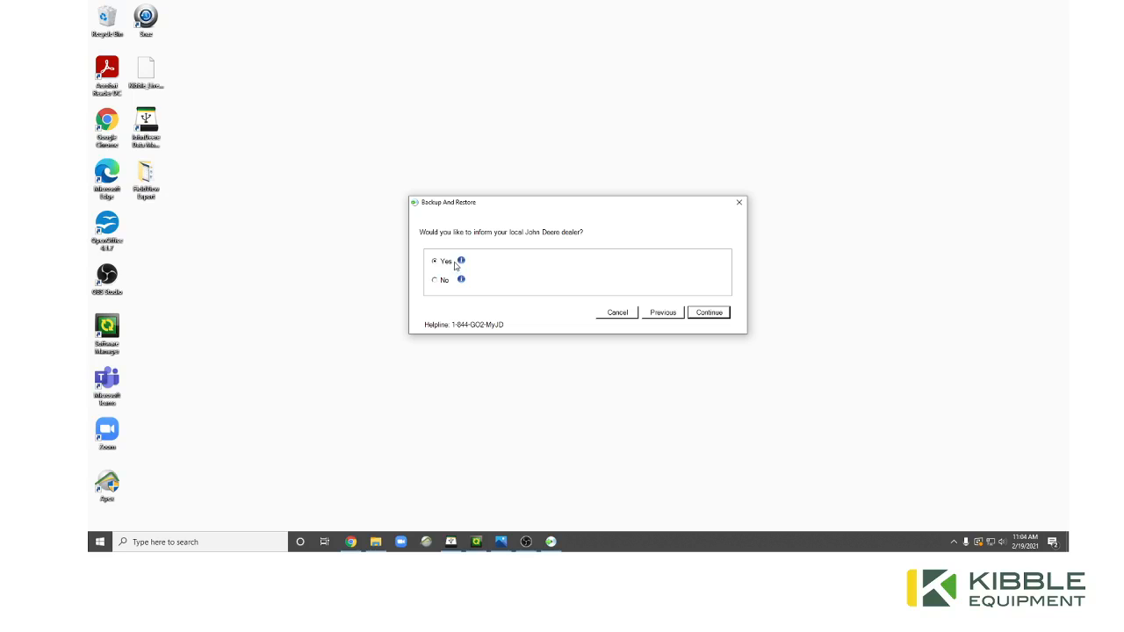
left_click(701, 316)
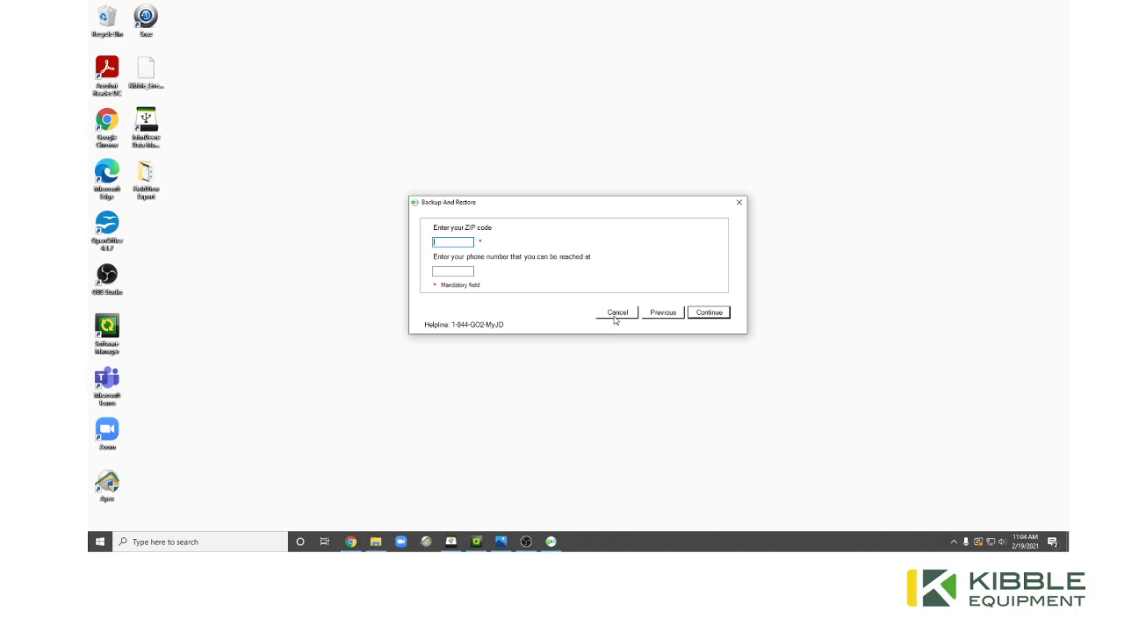
left_click(669, 316)
left_click(442, 282)
left_click(715, 313)
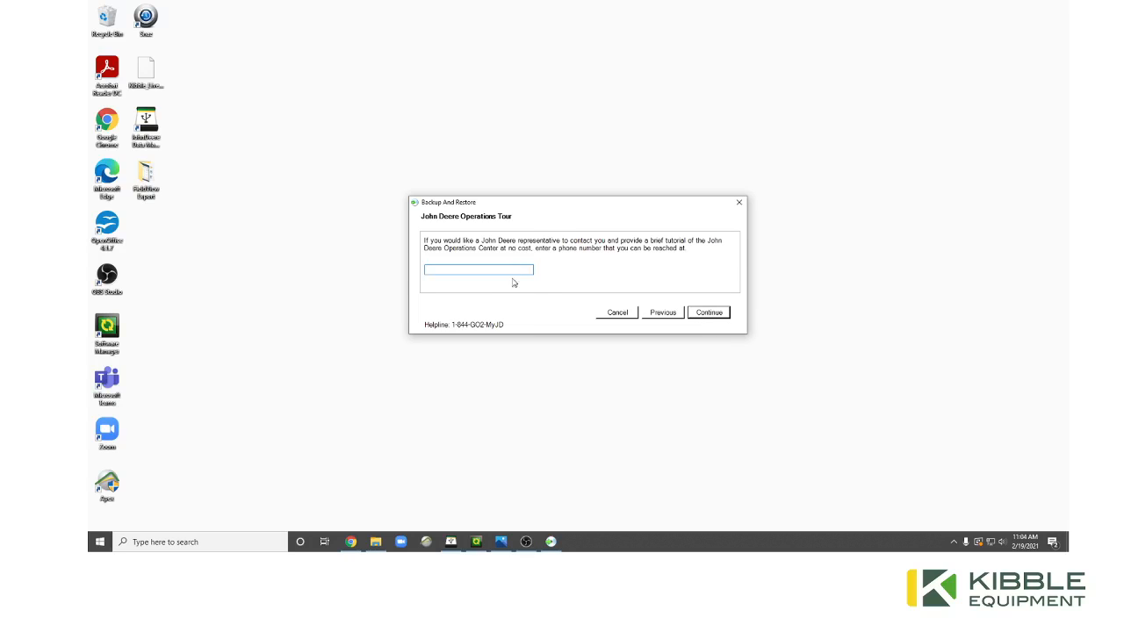
left_click(711, 314)
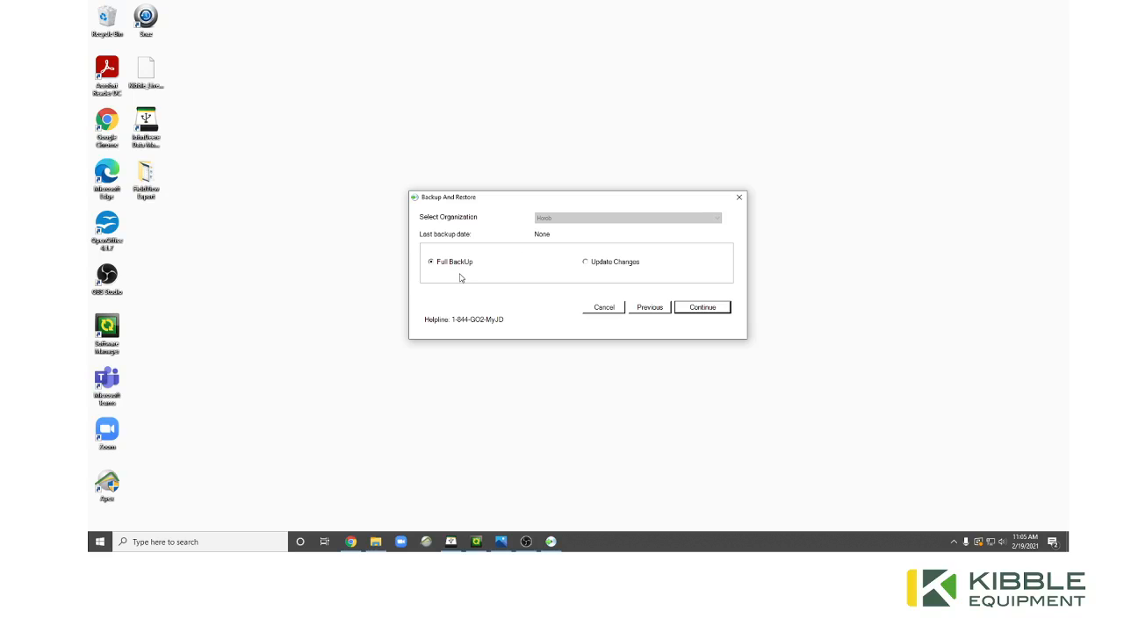
Proceed with Full BackUp to the final notice, then close the Backup And Restore wizard.
left_click(684, 311)
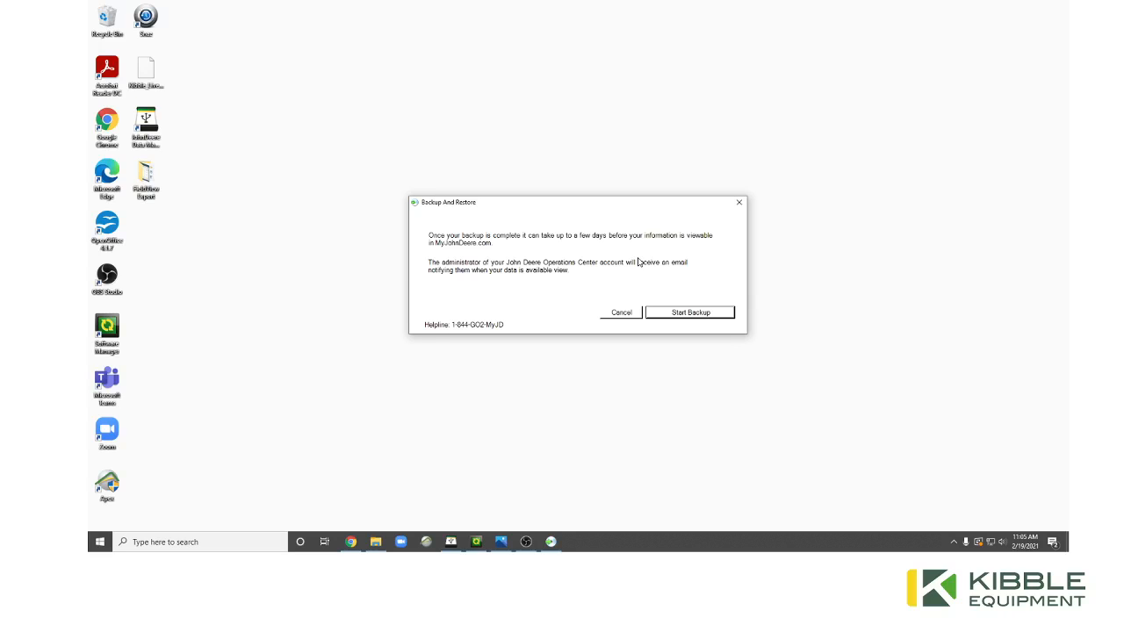
left_click(739, 204)
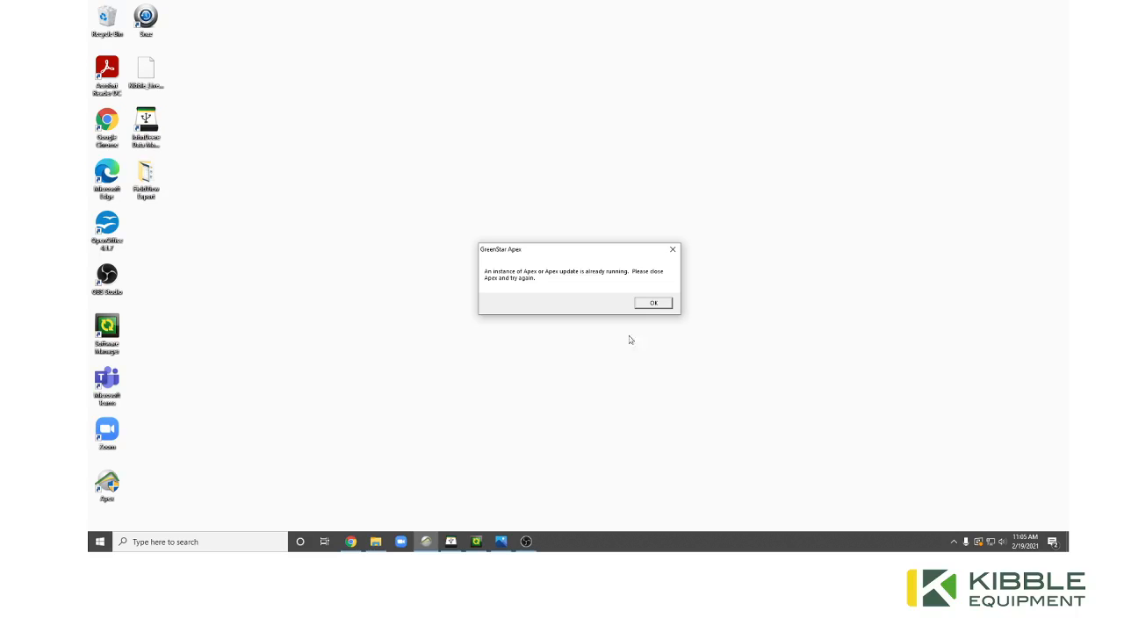
Dismiss the Apex already-running warning with OK and open Task Manager.
left_click(657, 302)
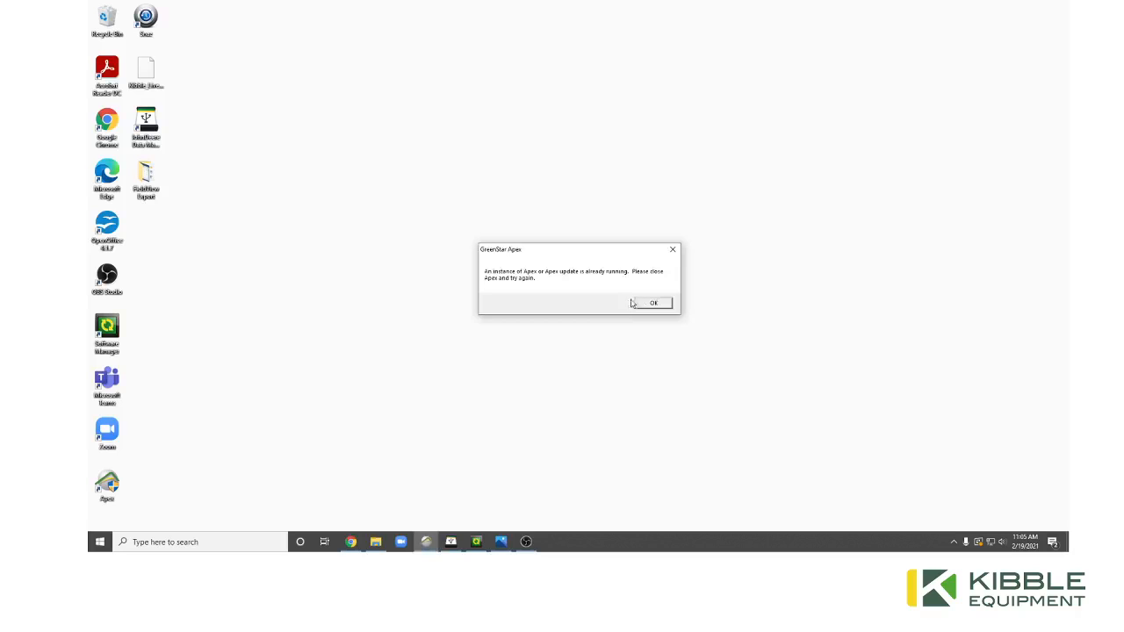
left_click(654, 302)
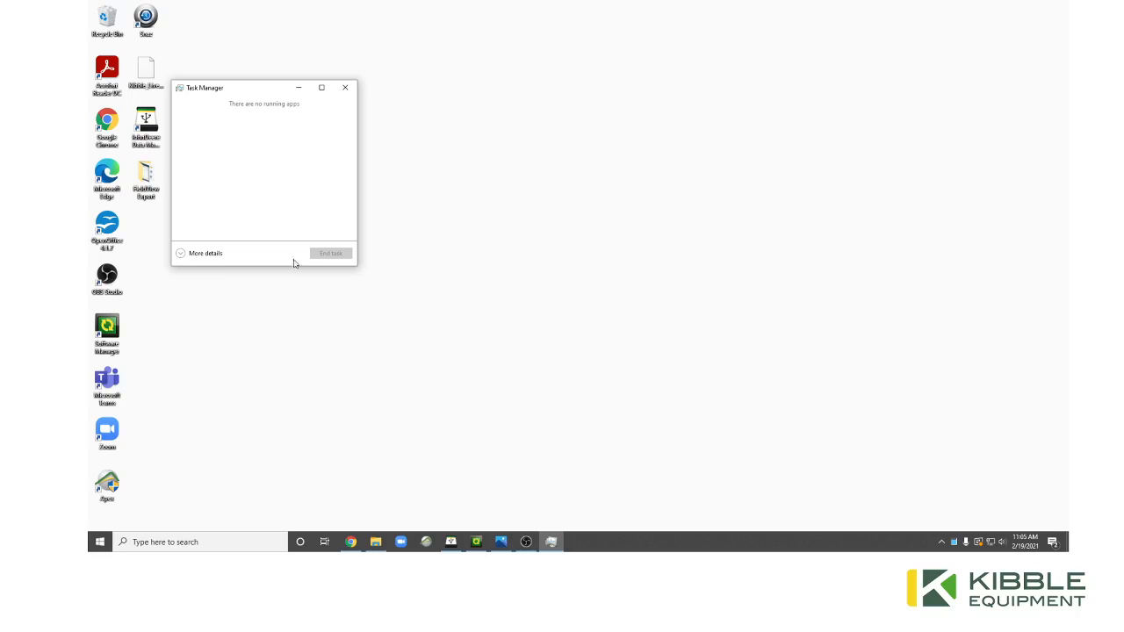
End the ApexWDT (32 bit) background process in Task Manager, then close it.
left_click(181, 253)
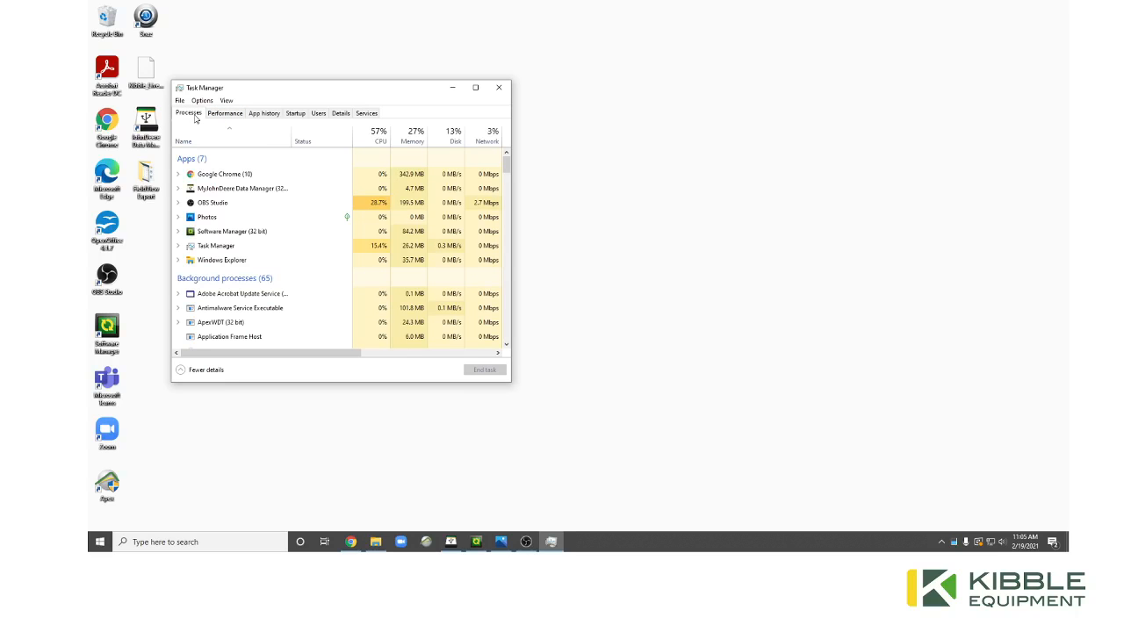
left_click(221, 116)
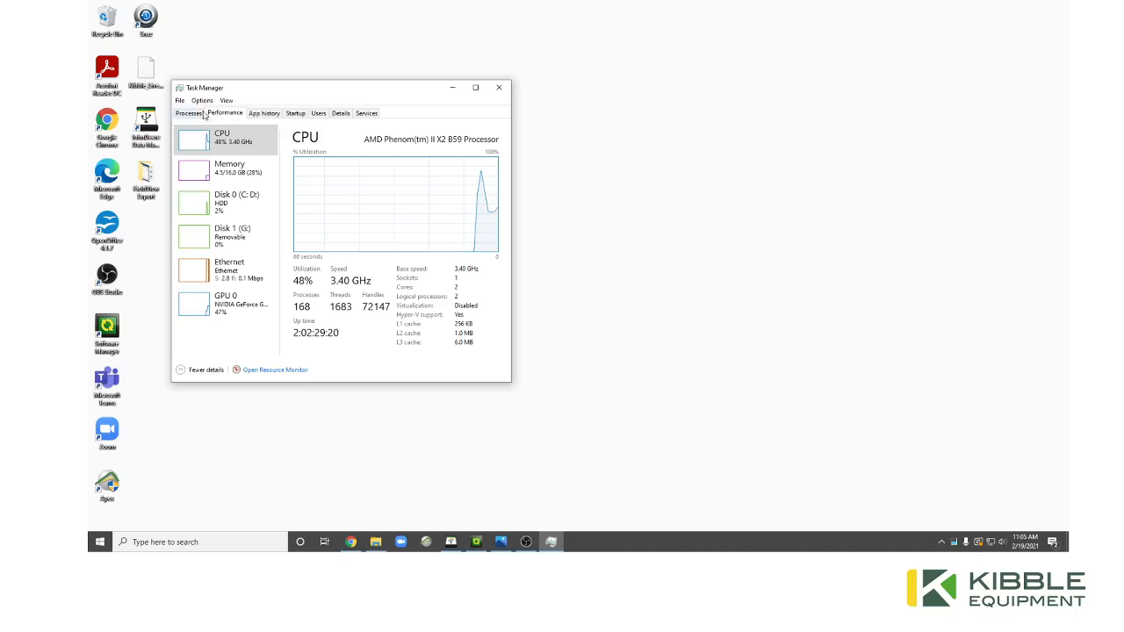
left_click(203, 114)
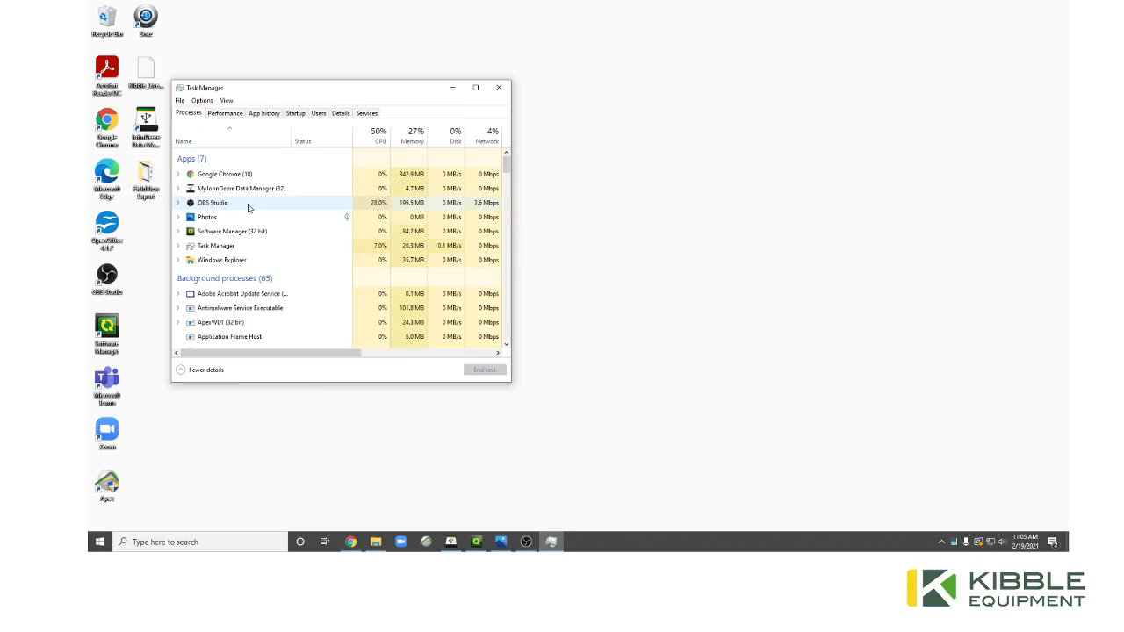
scroll(251, 211, "down", 2)
scroll(251, 231, "down", 1)
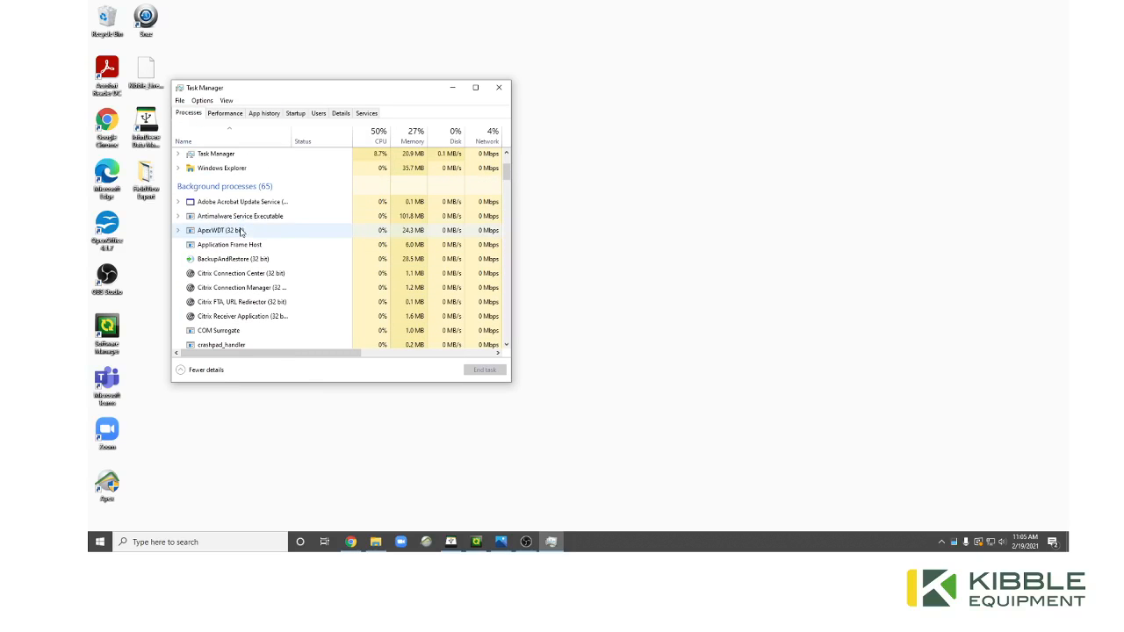
left_click(242, 231)
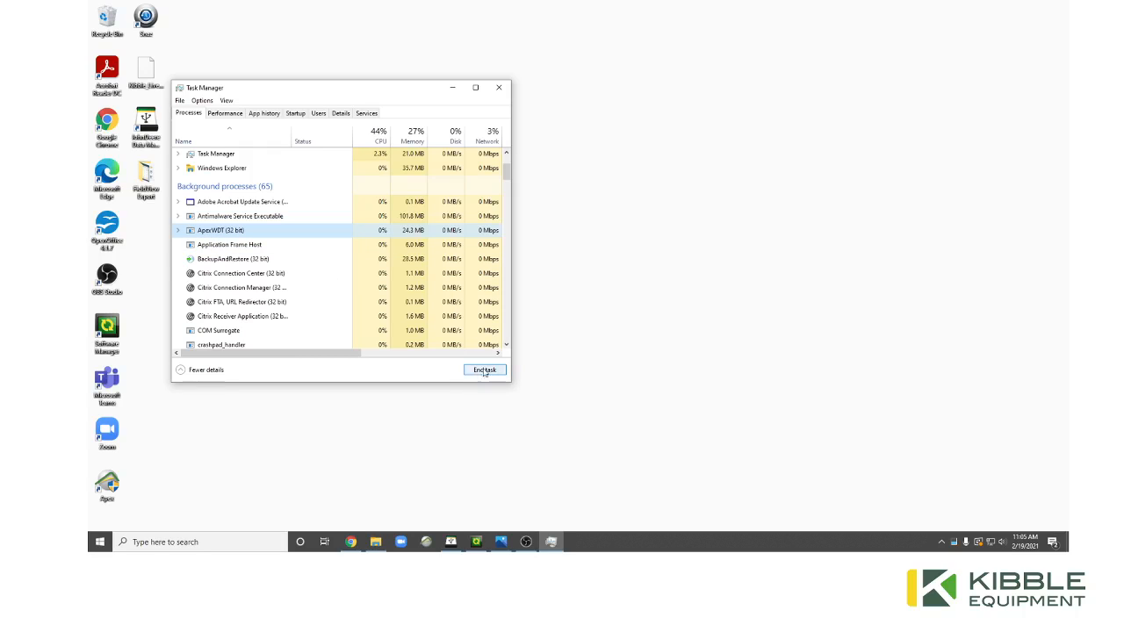
left_click(488, 372)
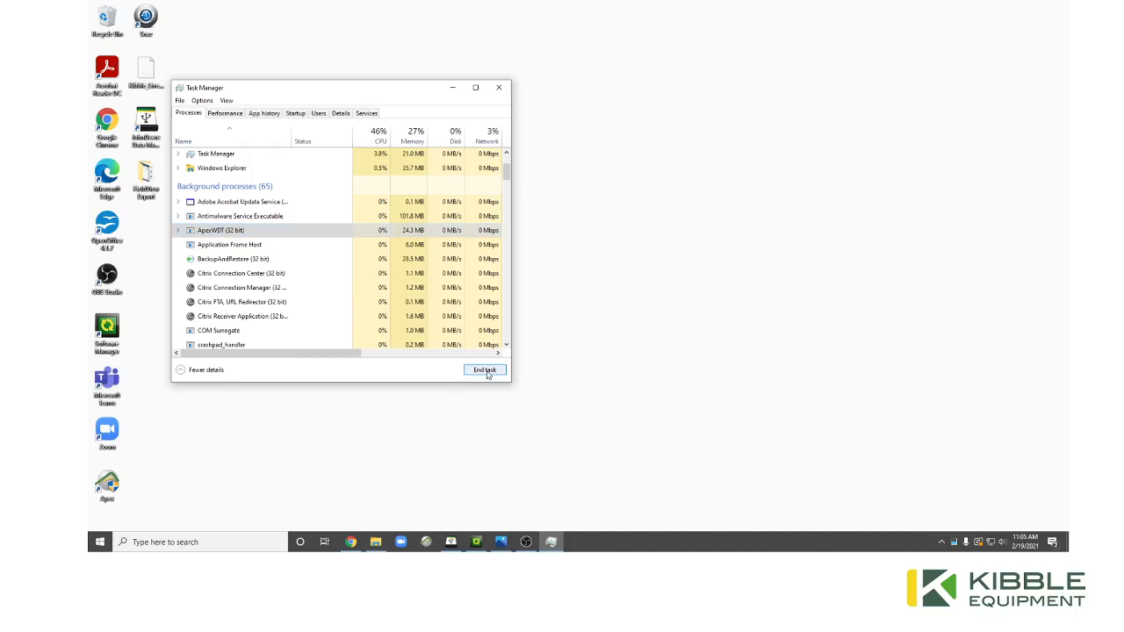
left_click(498, 87)
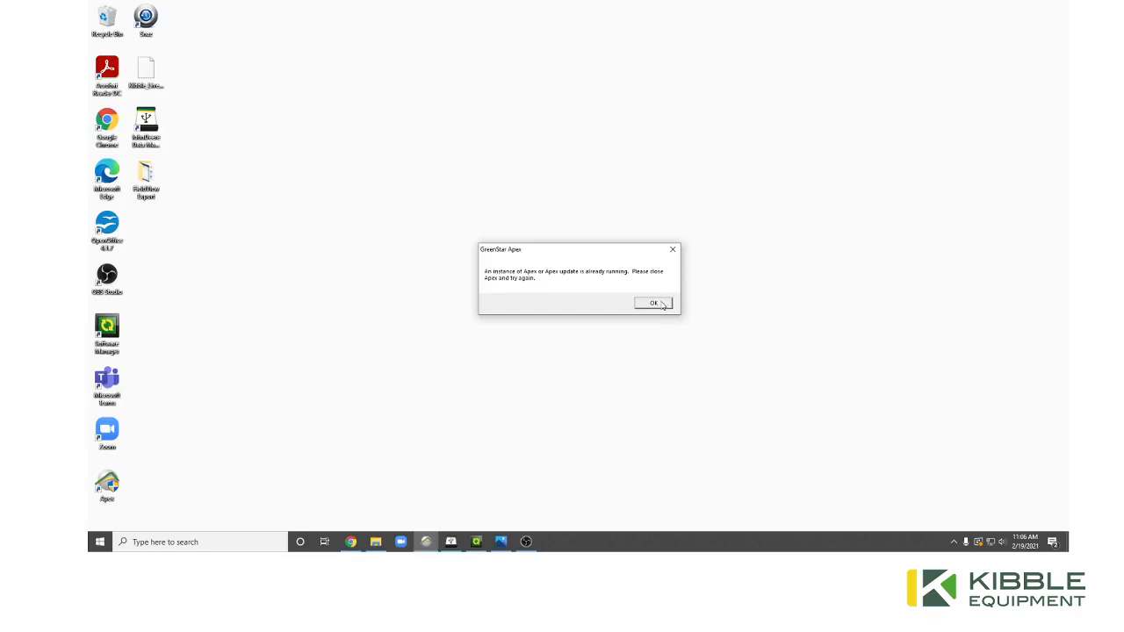
Dismiss the message box with OK and reopen Task Manager from the taskbar.
left_click(663, 306)
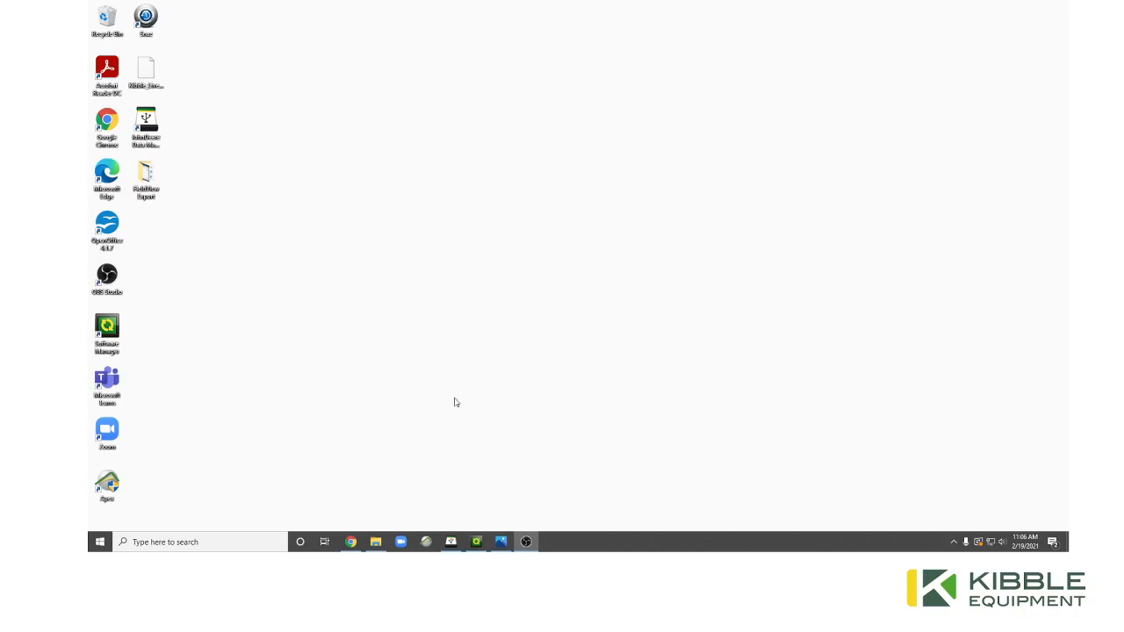
mouse_move(351, 542)
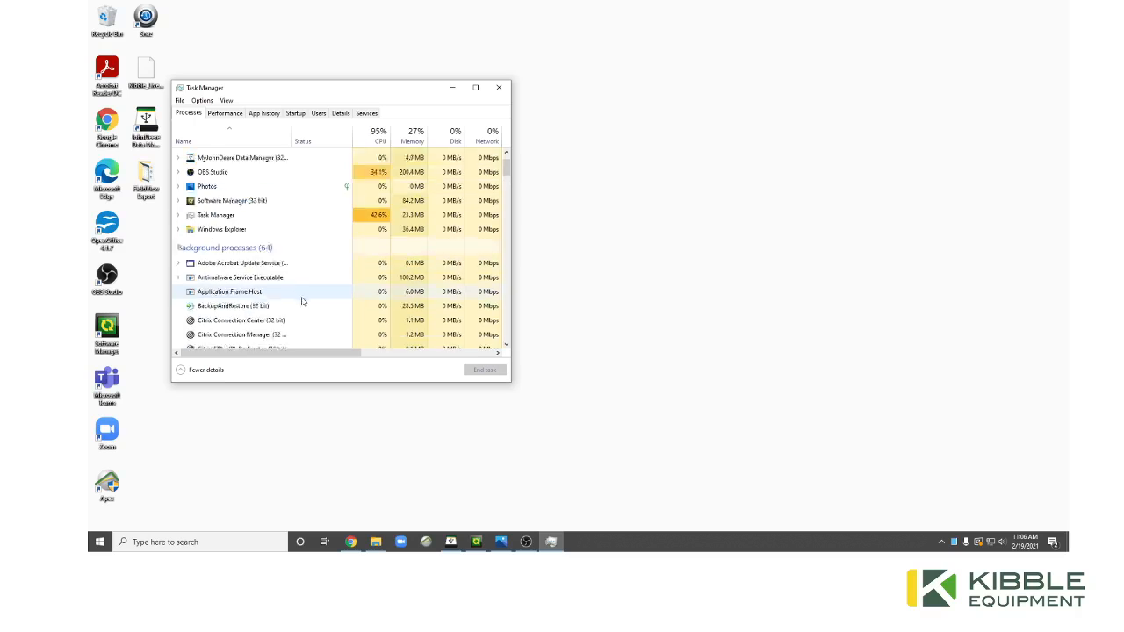
End the WDTSystemTrayApp (32 bit) process, then close Task Manager.
scroll(302, 301, "down", 4)
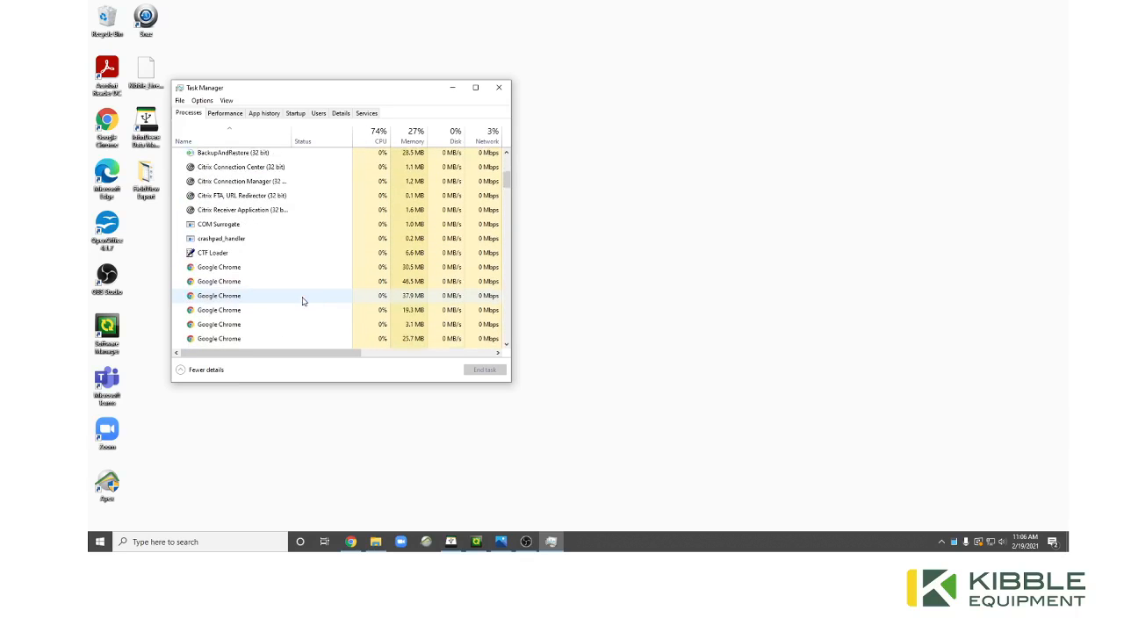
scroll(302, 301, "down", 6)
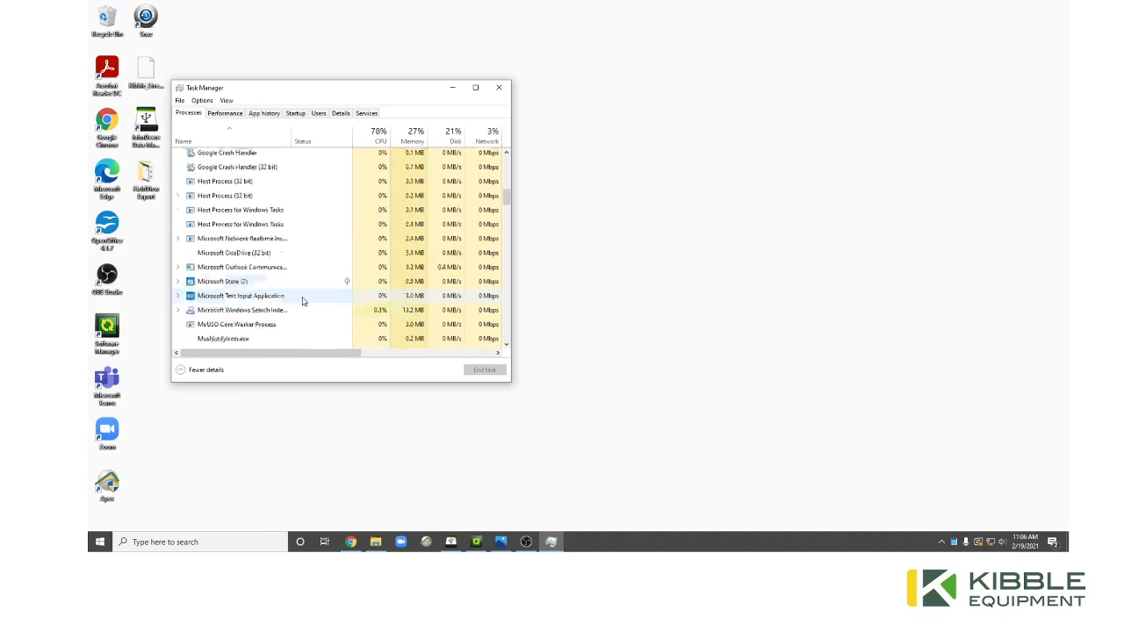
scroll(303, 301, "down", 5)
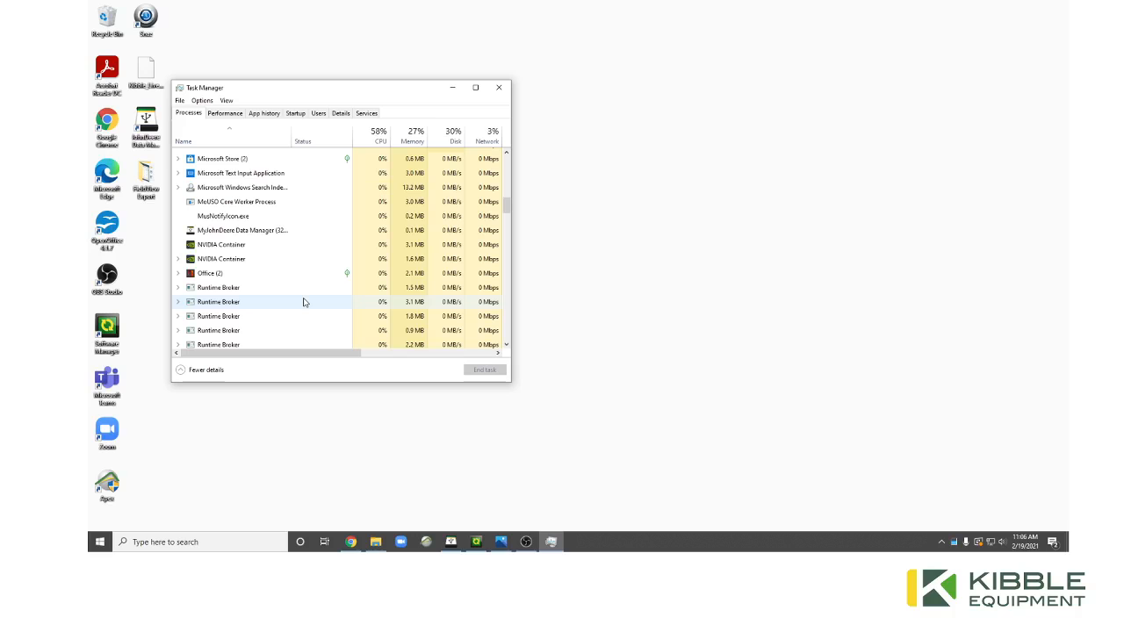
scroll(304, 302, "down", 4)
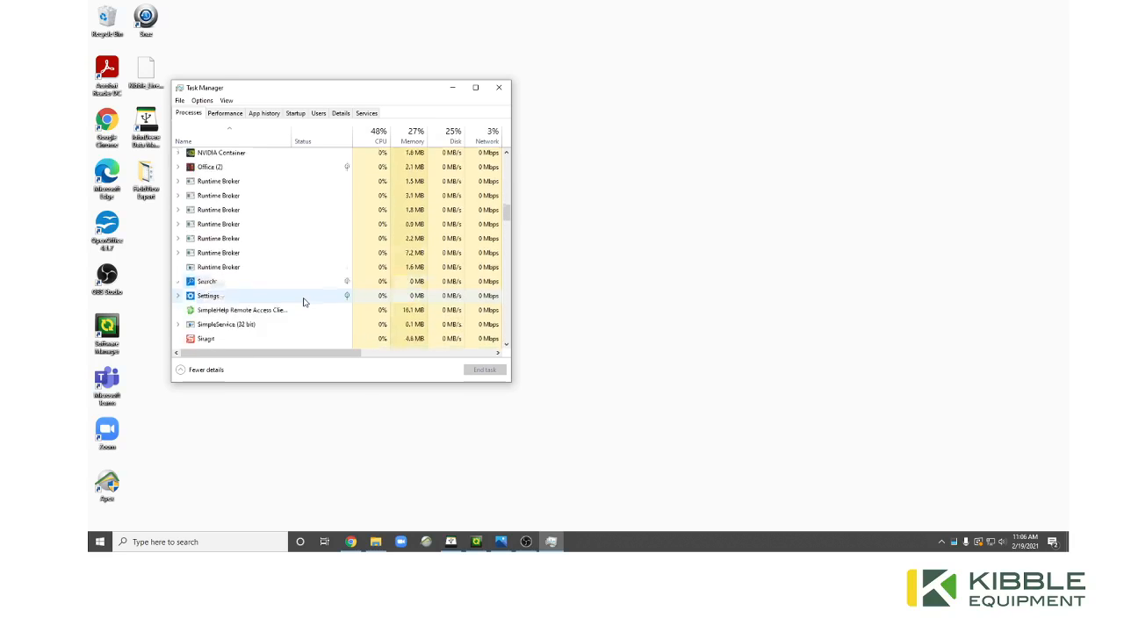
scroll(304, 302, "down", 6)
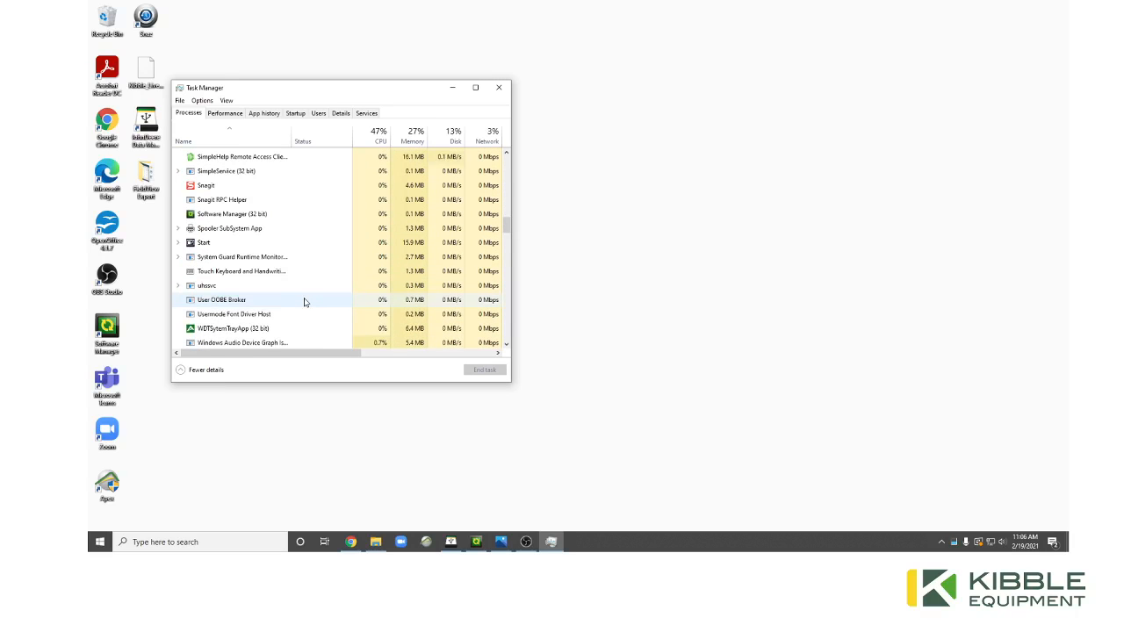
scroll(304, 302, "down", 2)
left_click(271, 268)
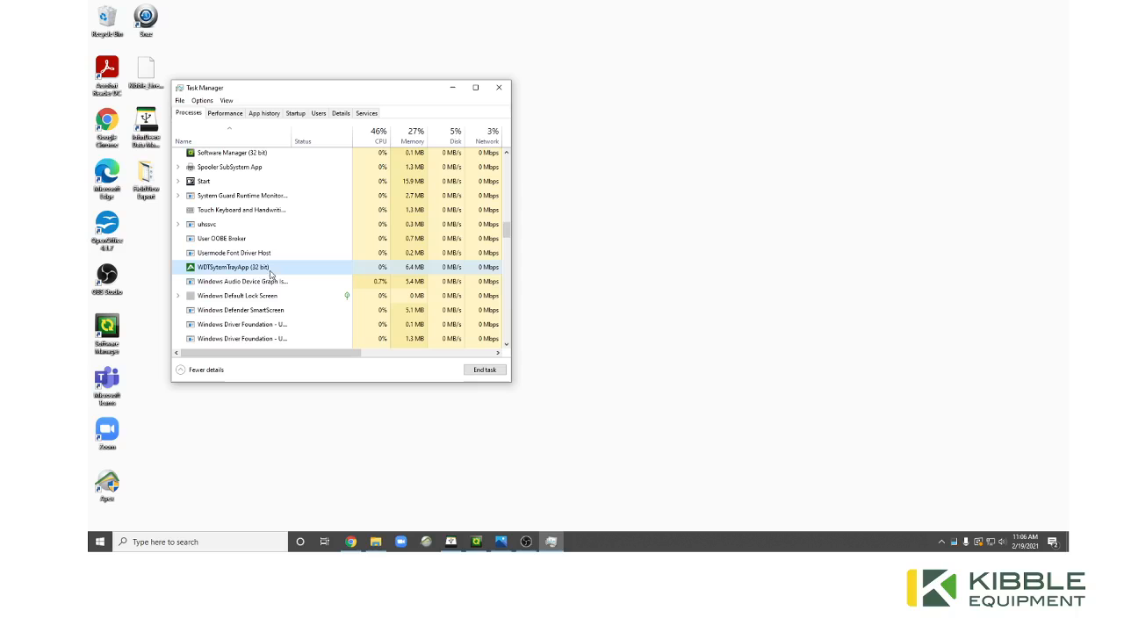
left_click(482, 371)
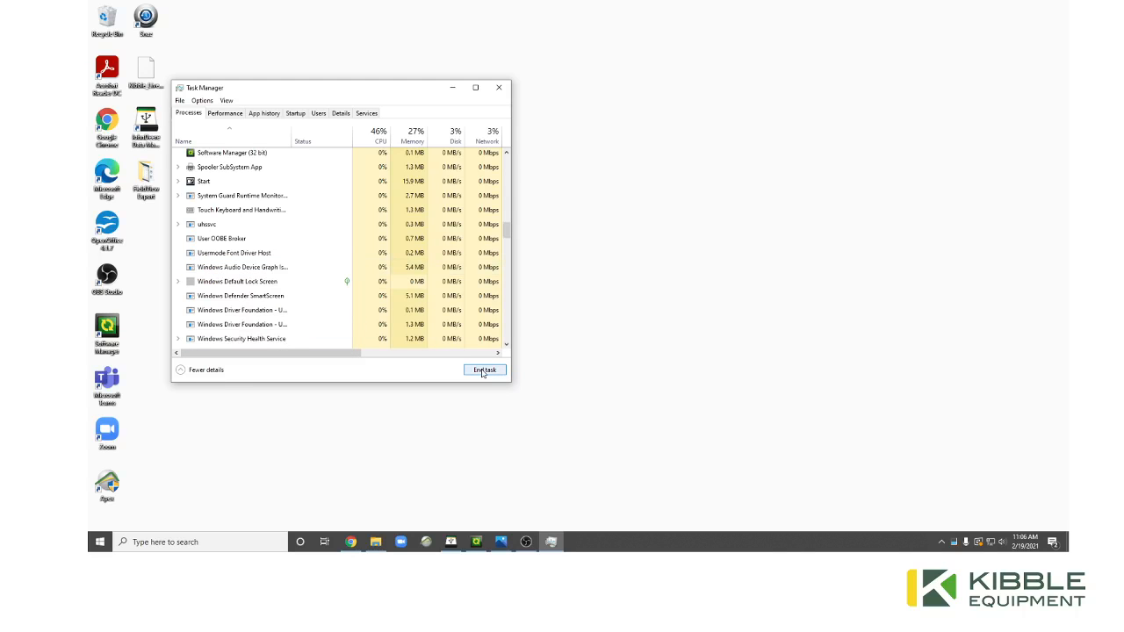
left_click_drag(505, 230, 486, 147)
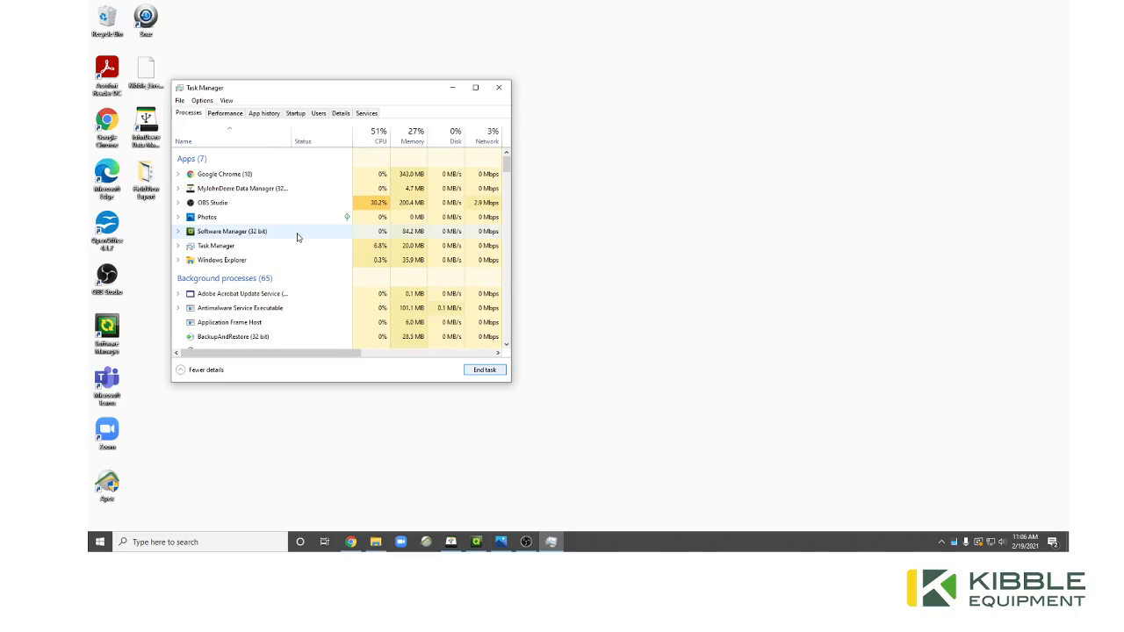
left_click(499, 87)
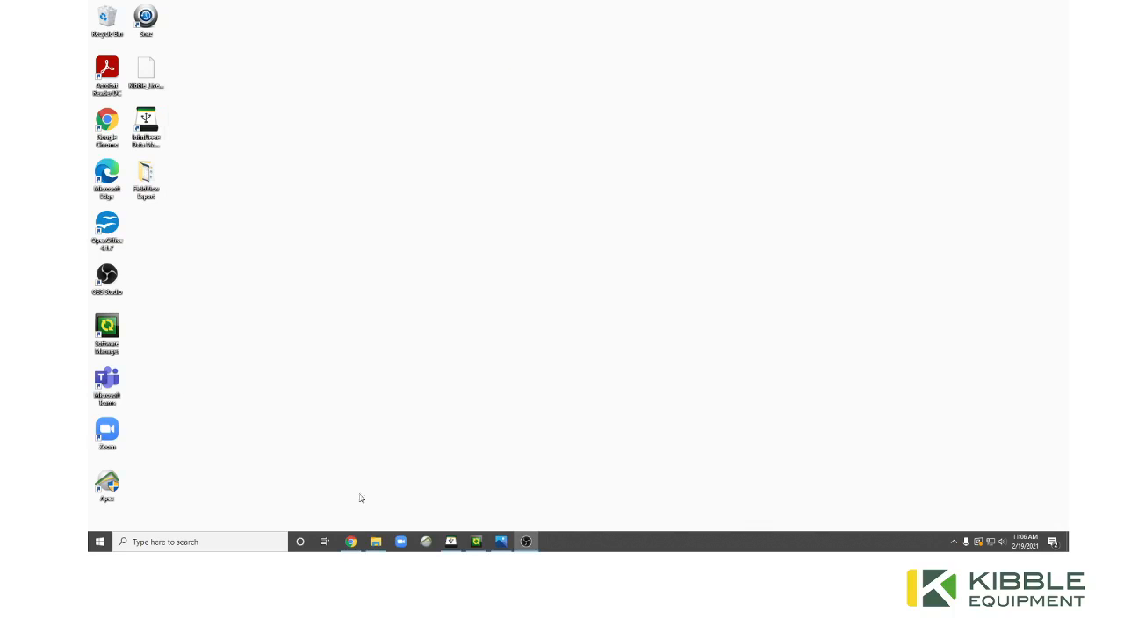
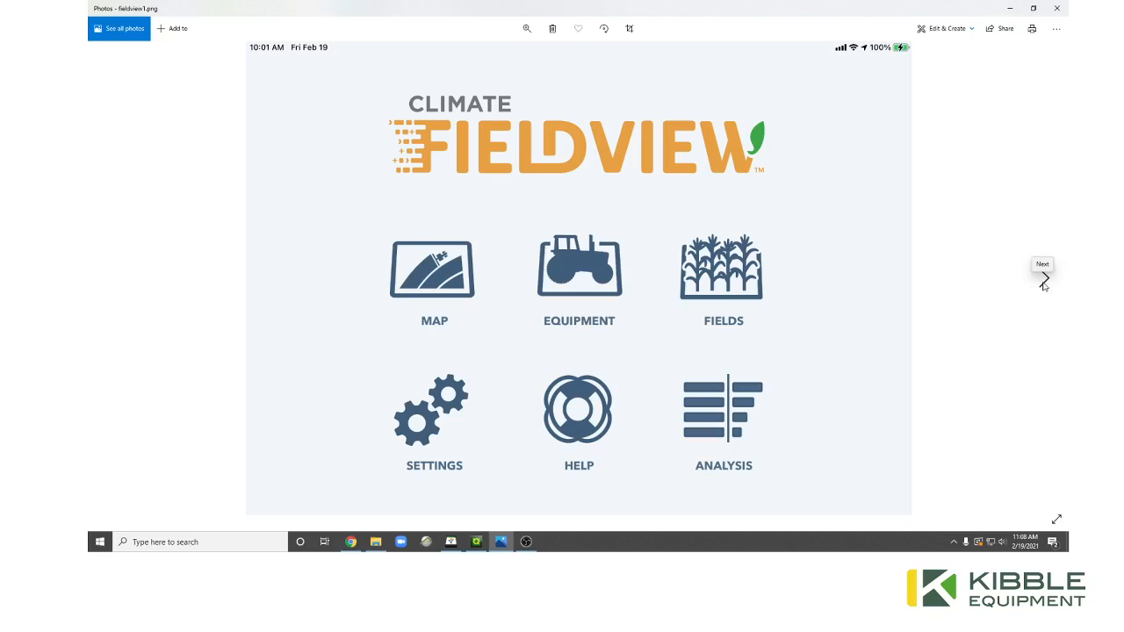
Step through fieldview1–4.png to the field-file sending screenshot, then minimize Photos.
left_click(1044, 279)
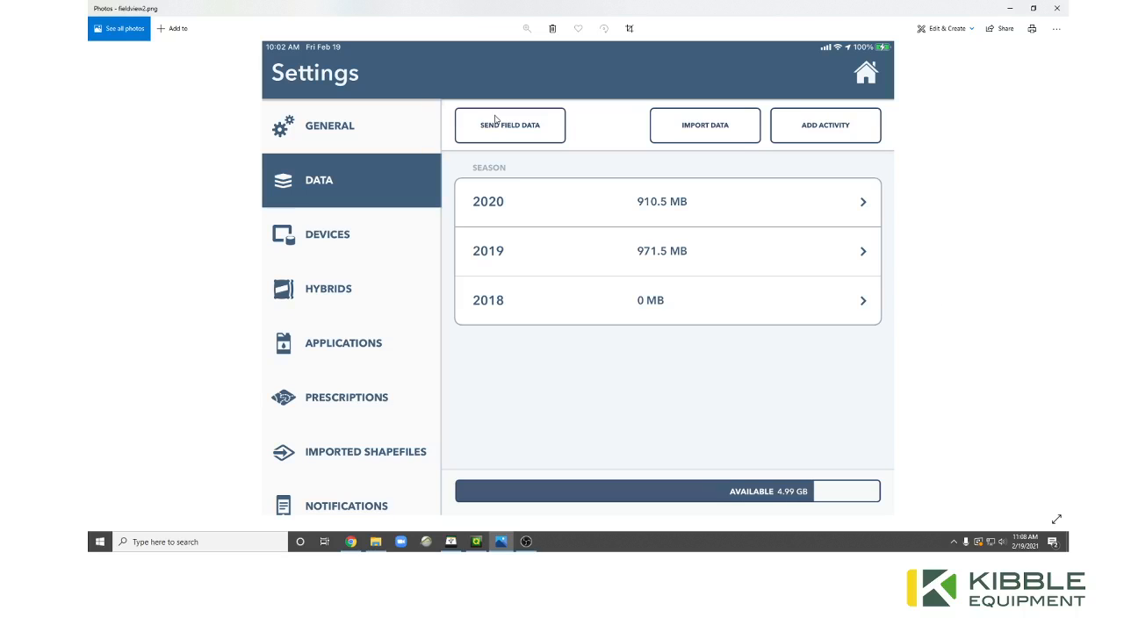
left_click(106, 281)
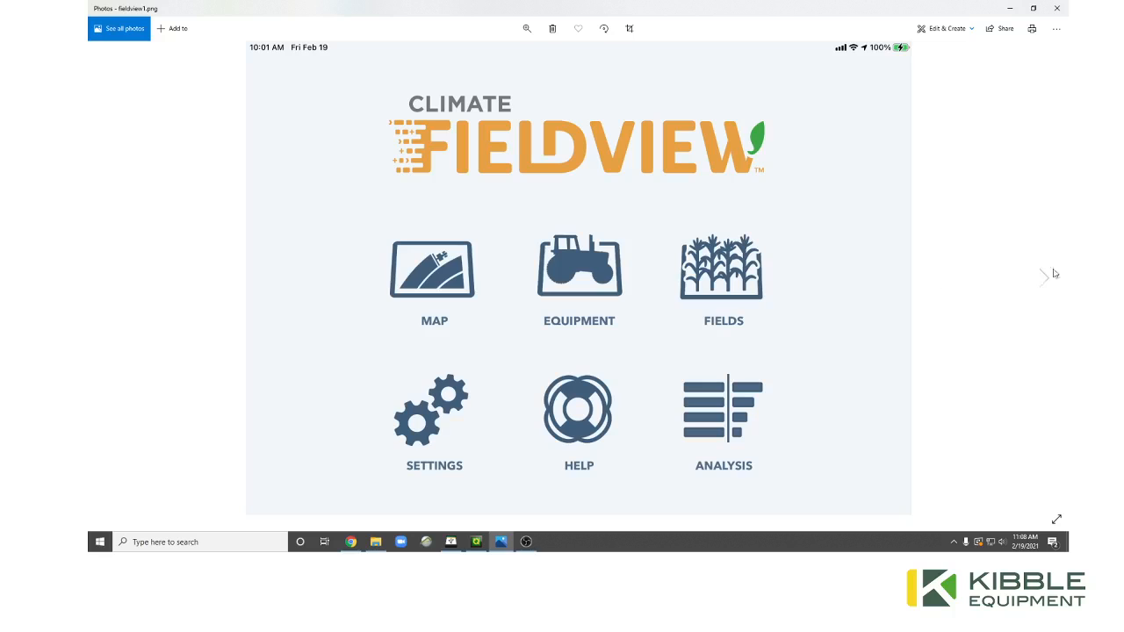
left_click(1048, 278)
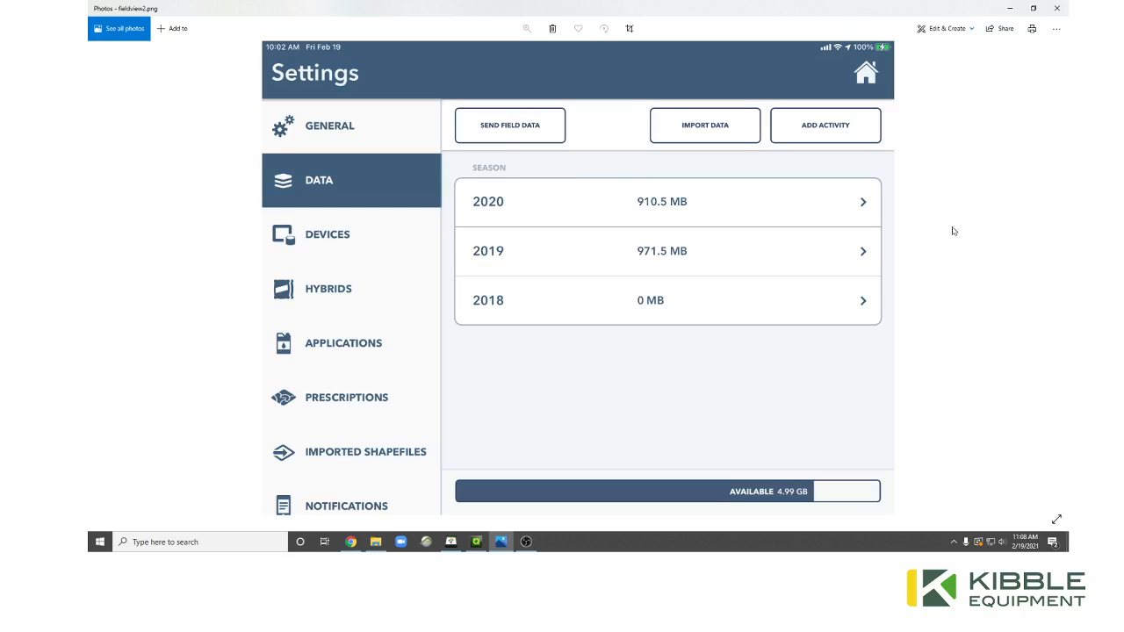
left_click(1044, 278)
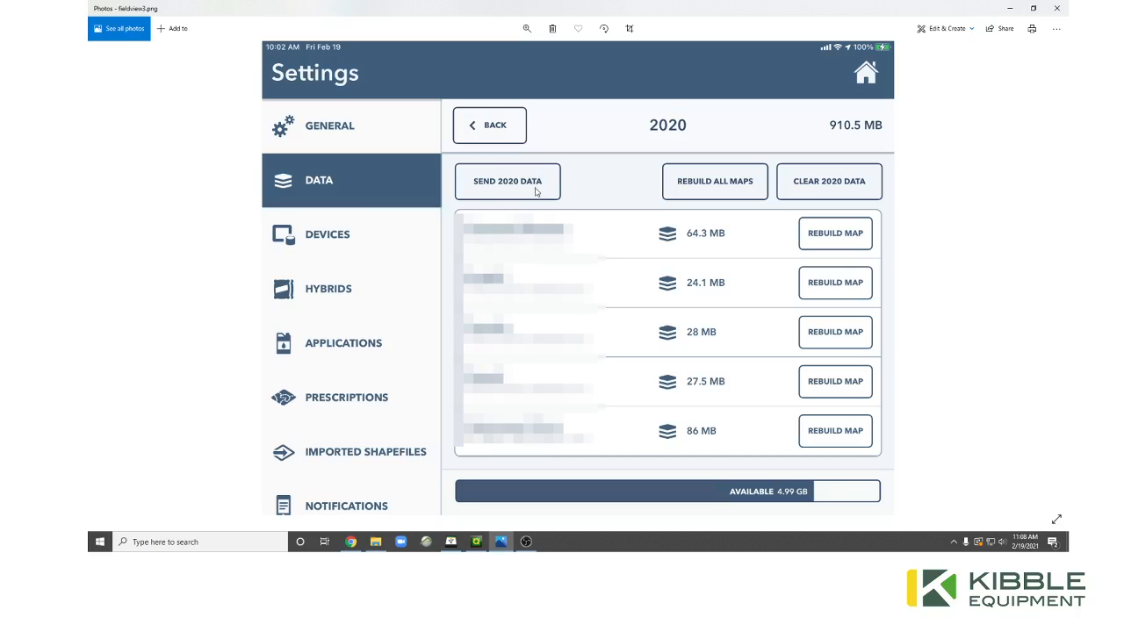
left_click(1041, 278)
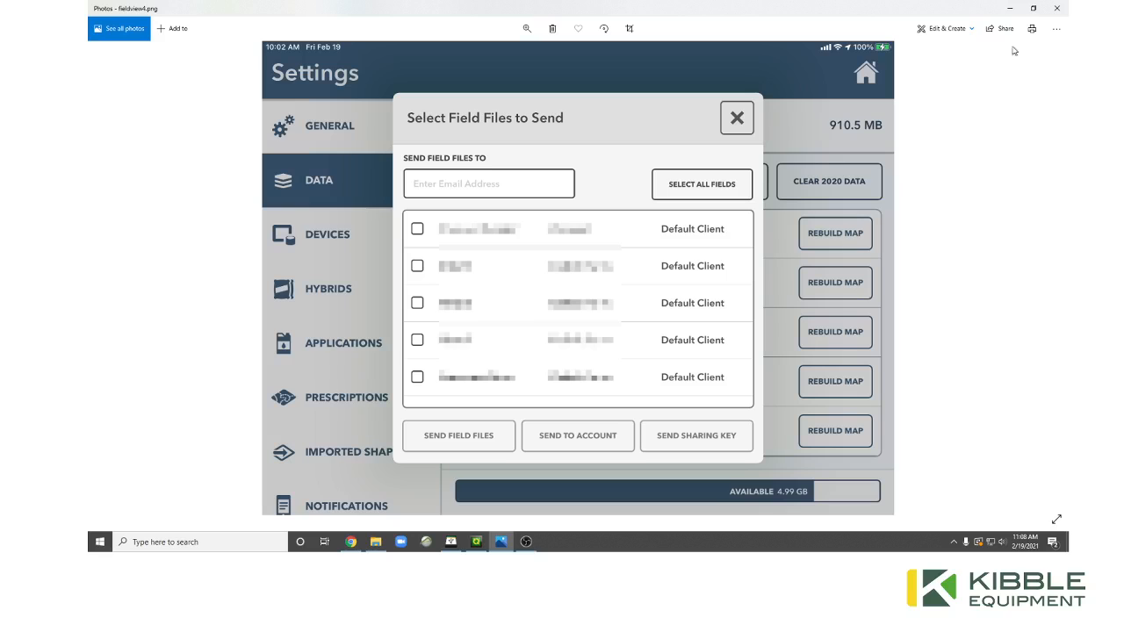
left_click(1009, 11)
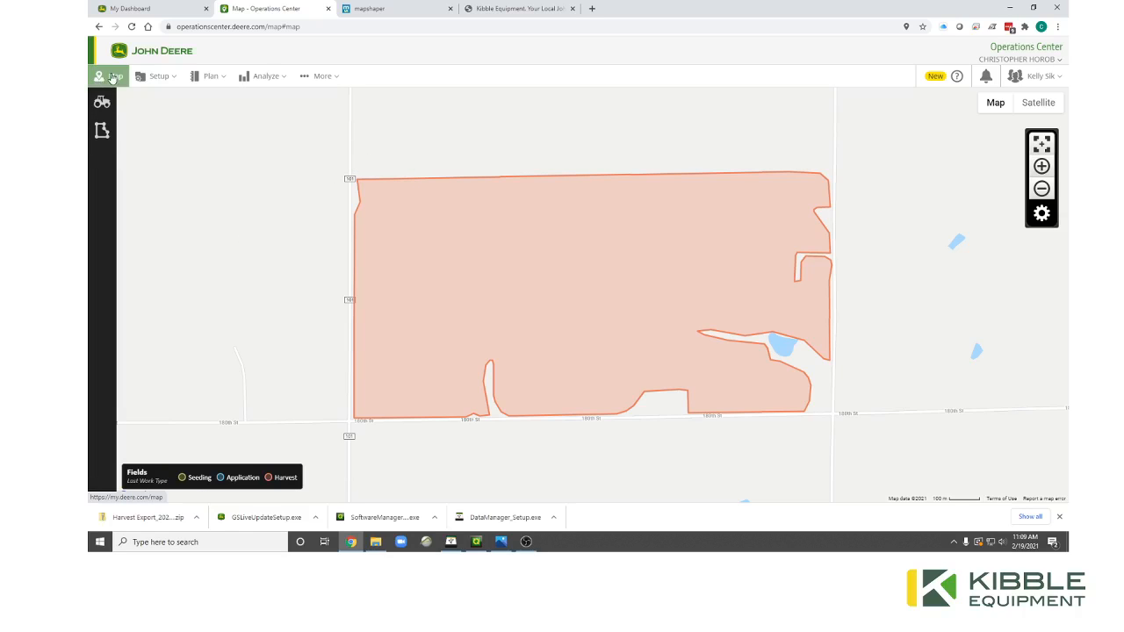
Open the Fields list and add a new field via the + button.
left_click(102, 131)
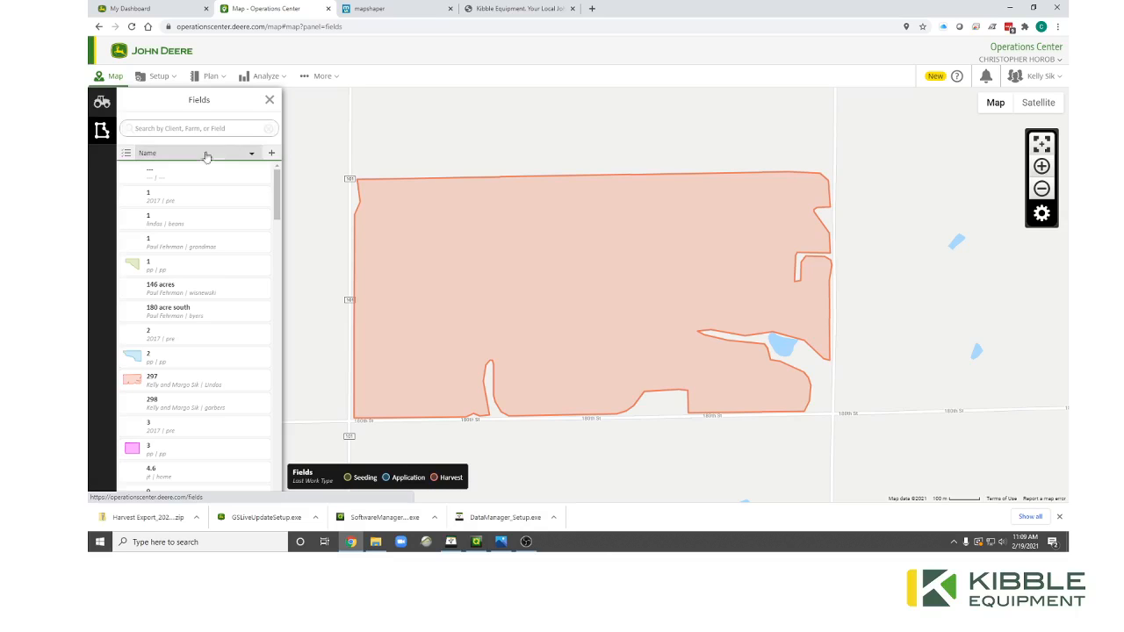
left_click(273, 155)
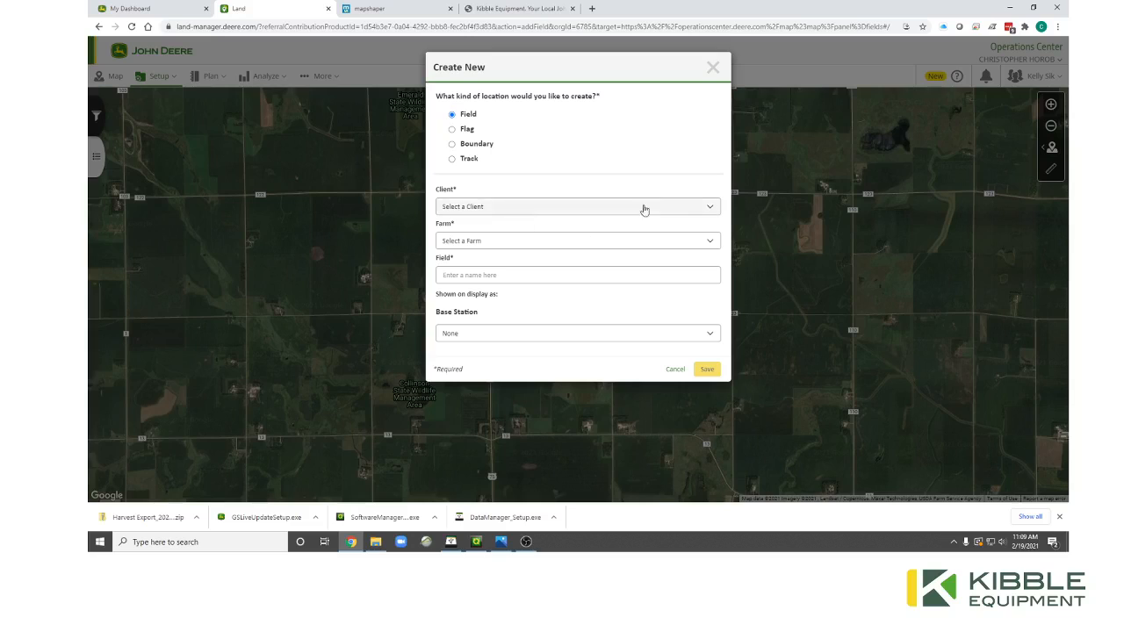
Choose Add New Client from the Client dropdown on the Create New form.
left_click(697, 208)
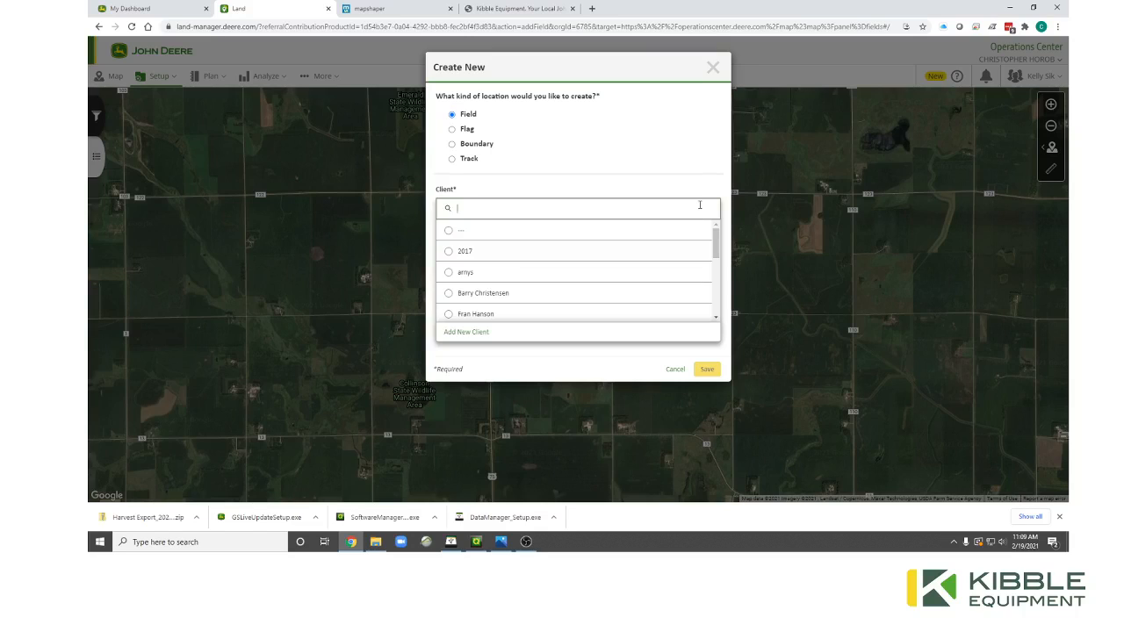
left_click(588, 171)
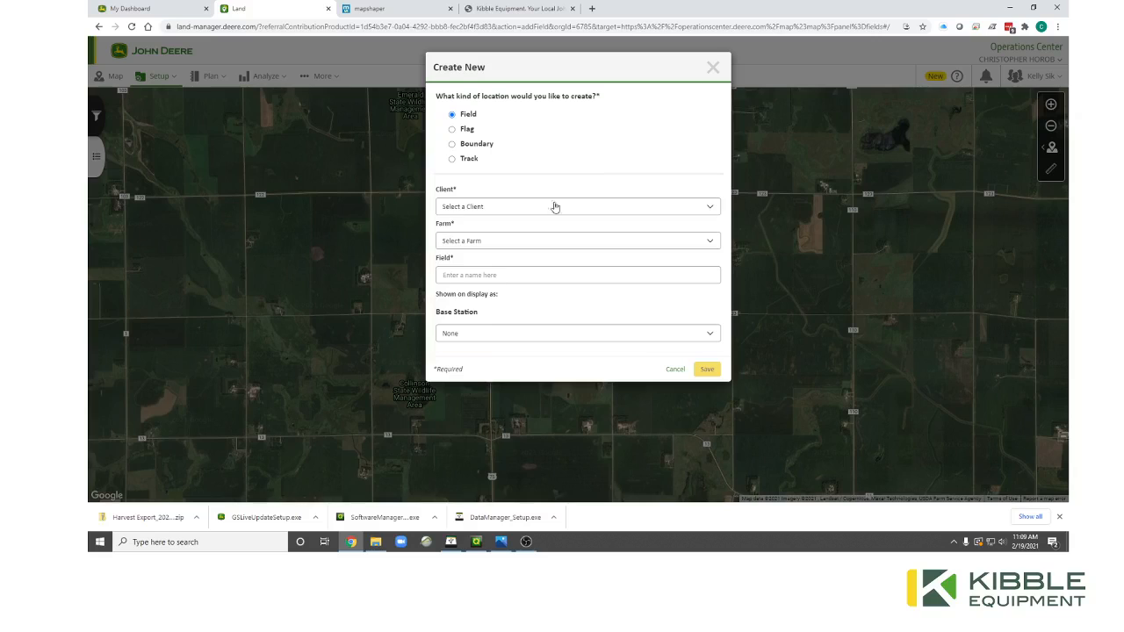
left_click(557, 209)
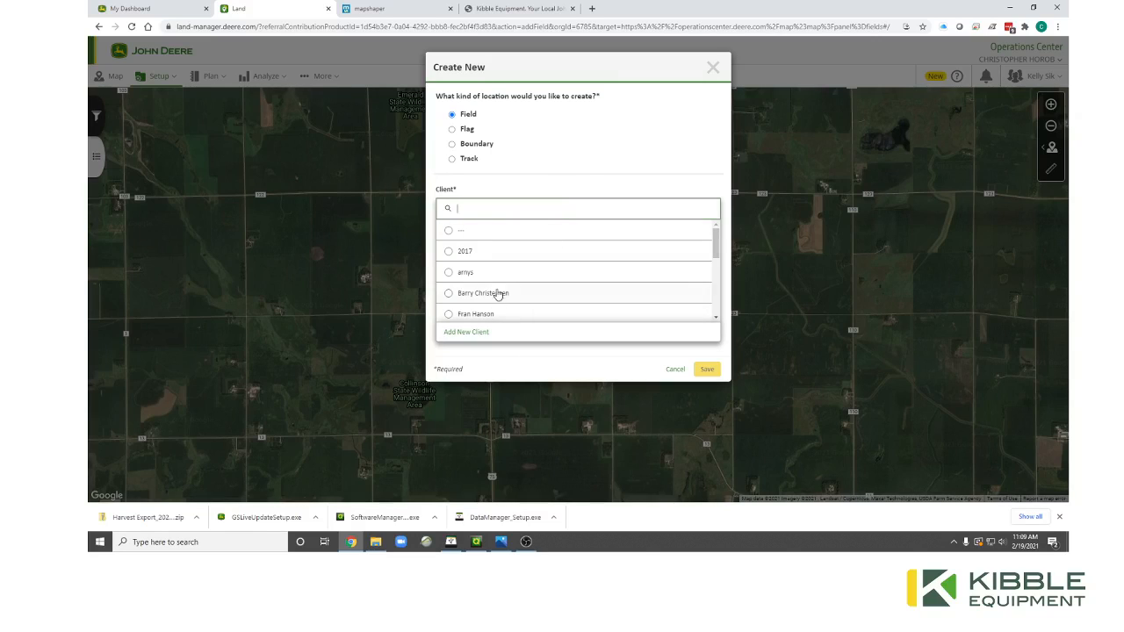
left_click(542, 177)
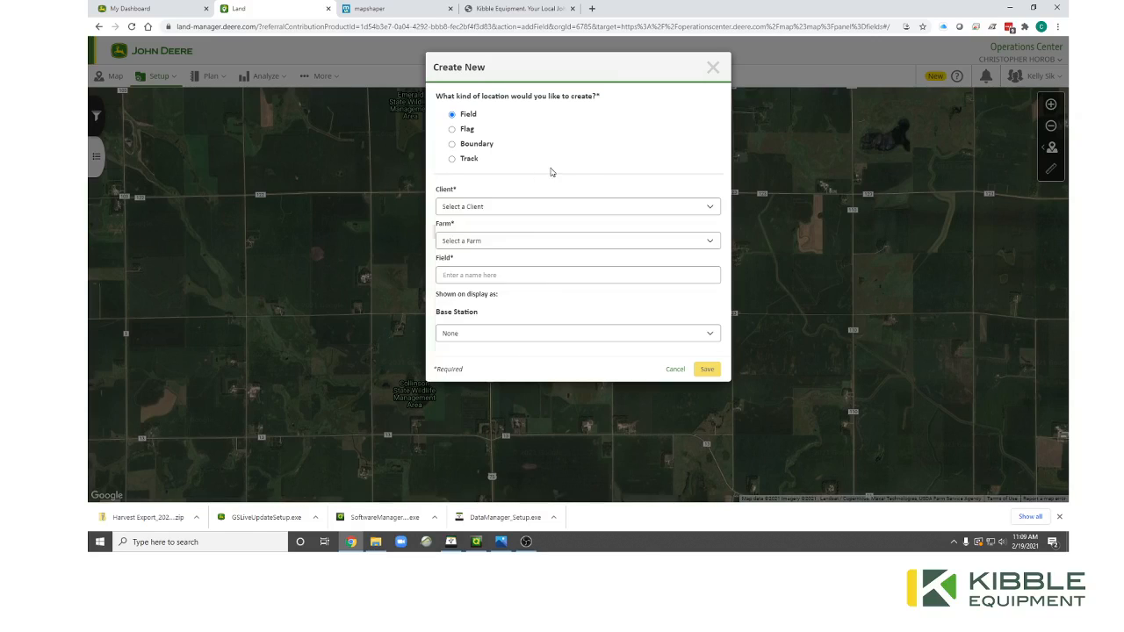
left_click(618, 209)
left_click(468, 332)
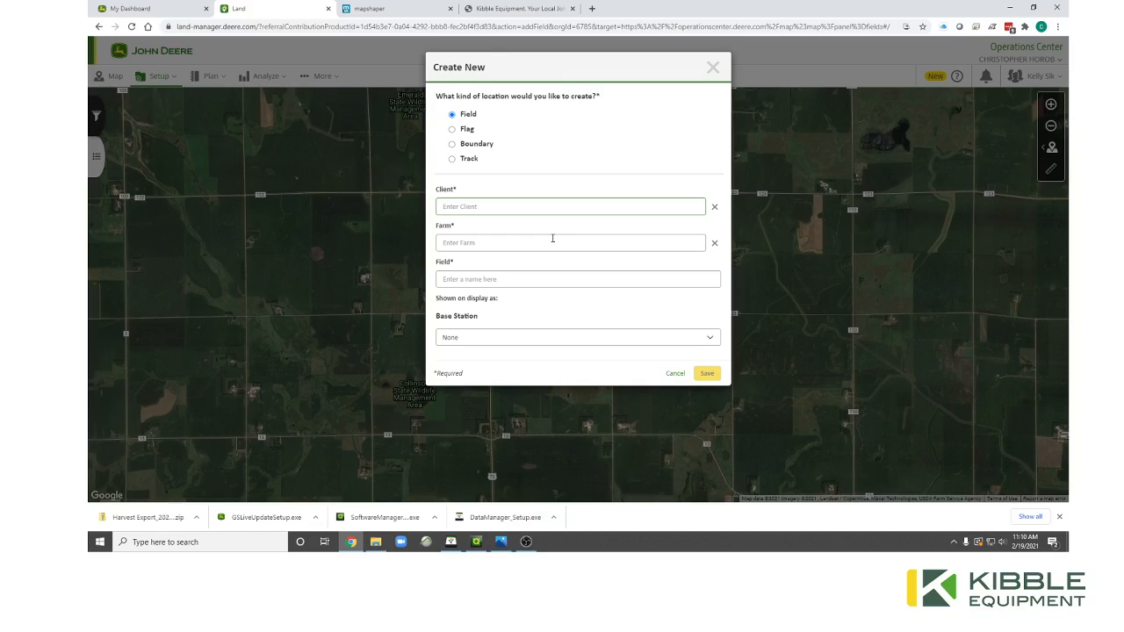
Enter client Test, farm Test2 and field name Test1.
type("Test")
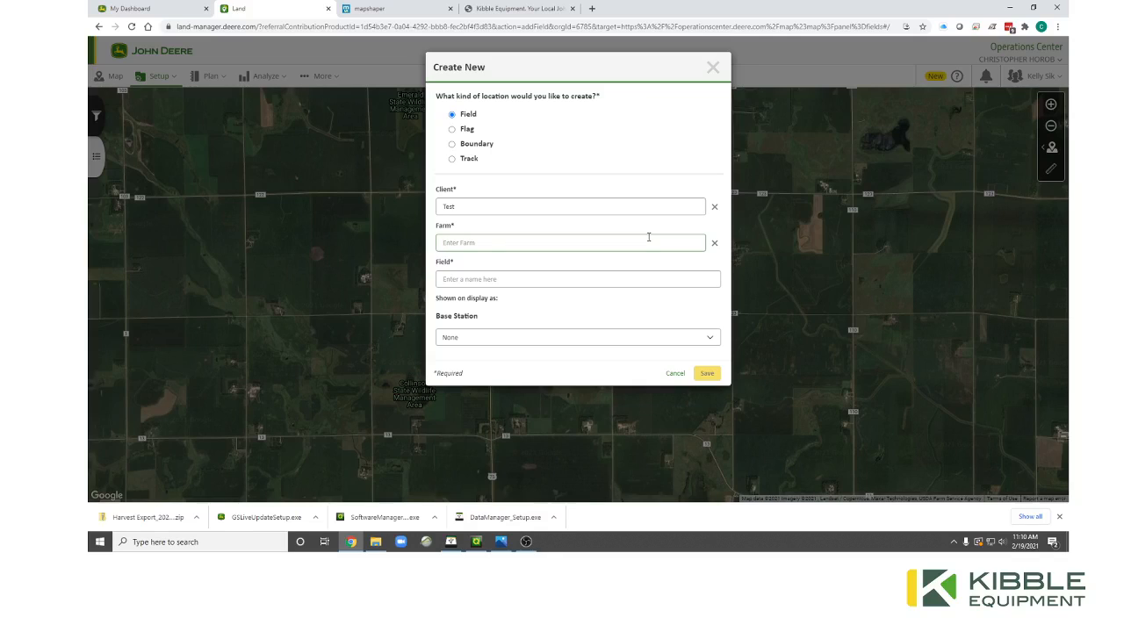
type("Test2")
left_click(660, 277)
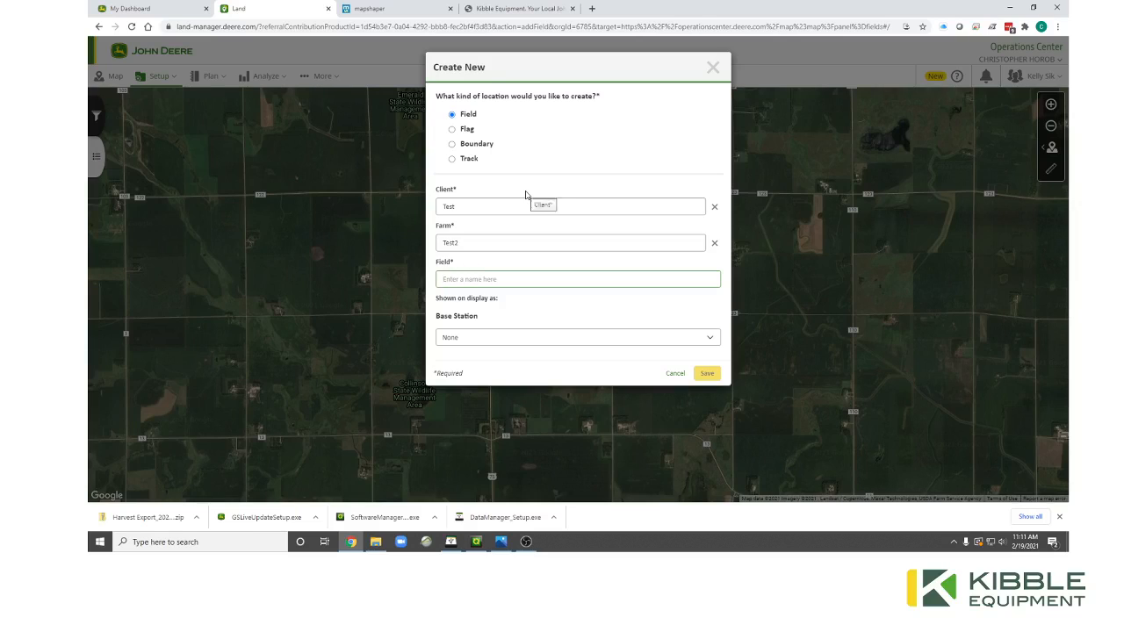
type("Test1")
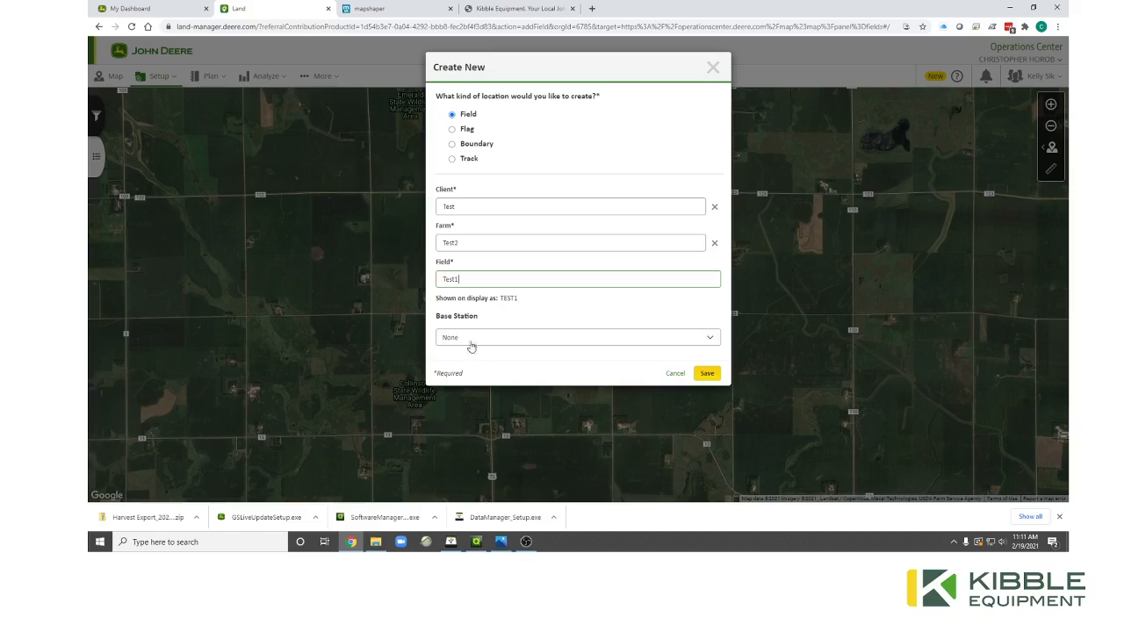
Leave Base Station on None and save field Test1.
left_click(530, 337)
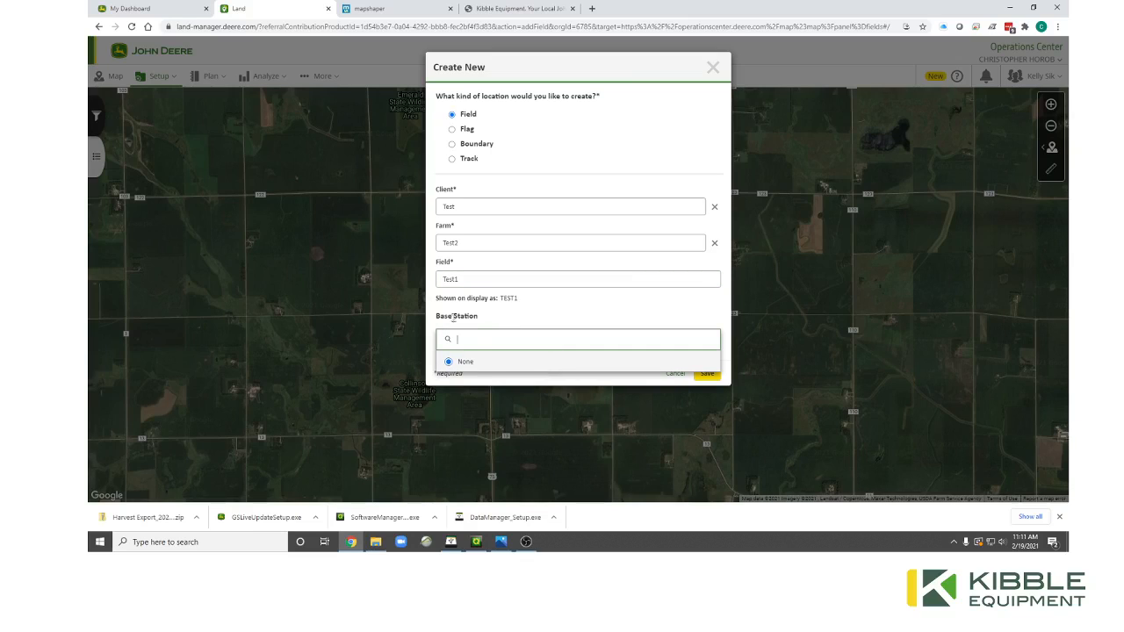
left_click(481, 319)
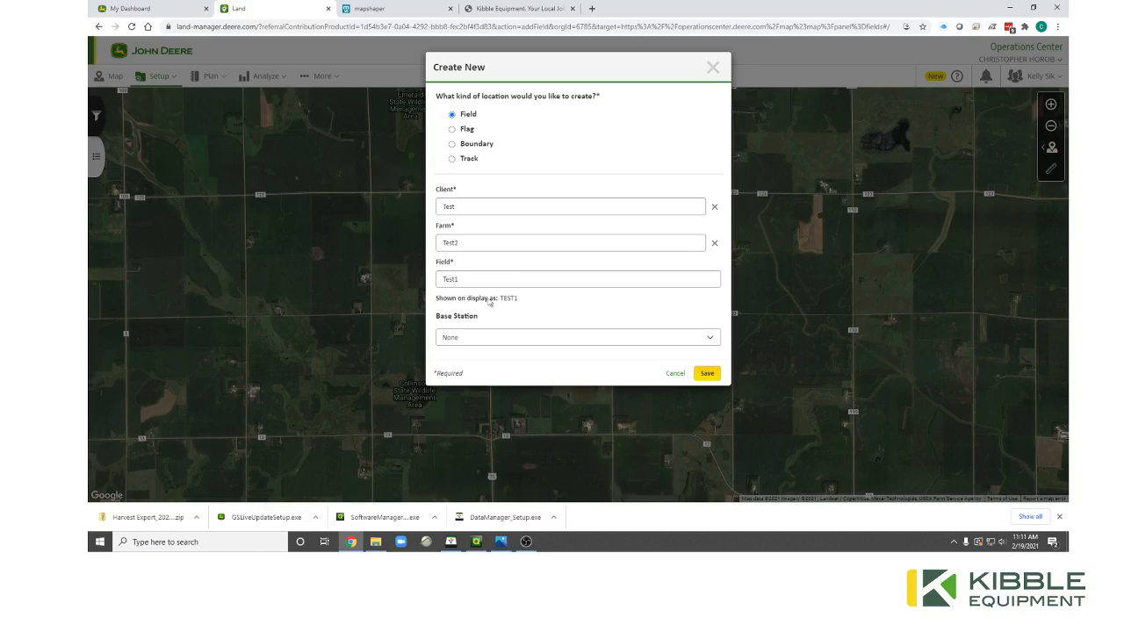
left_click(583, 339)
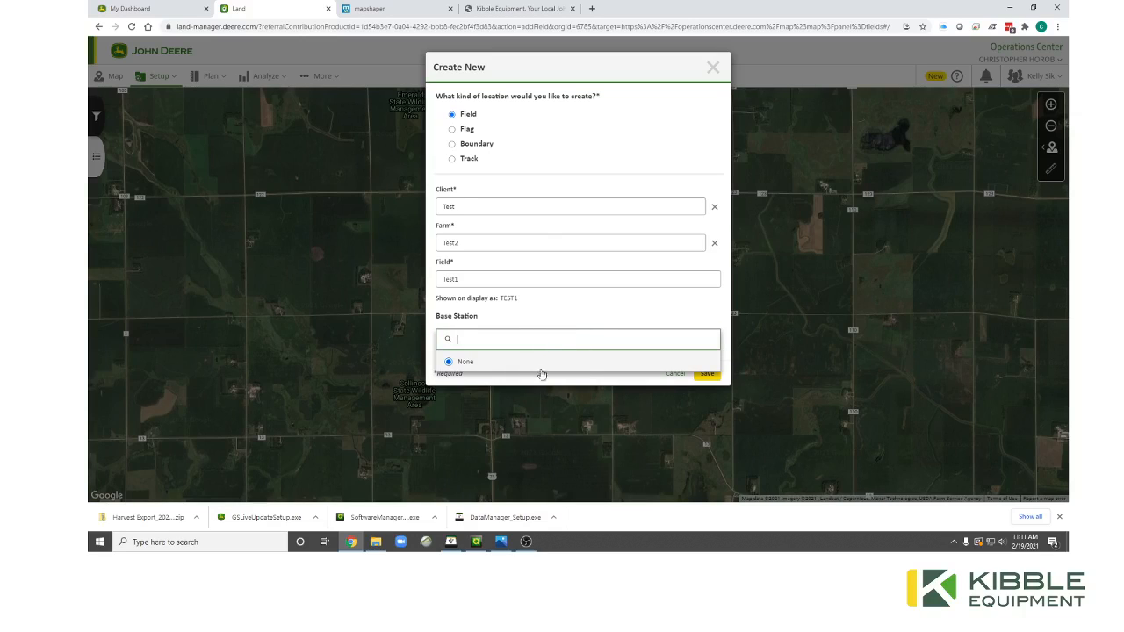
left_click(501, 314)
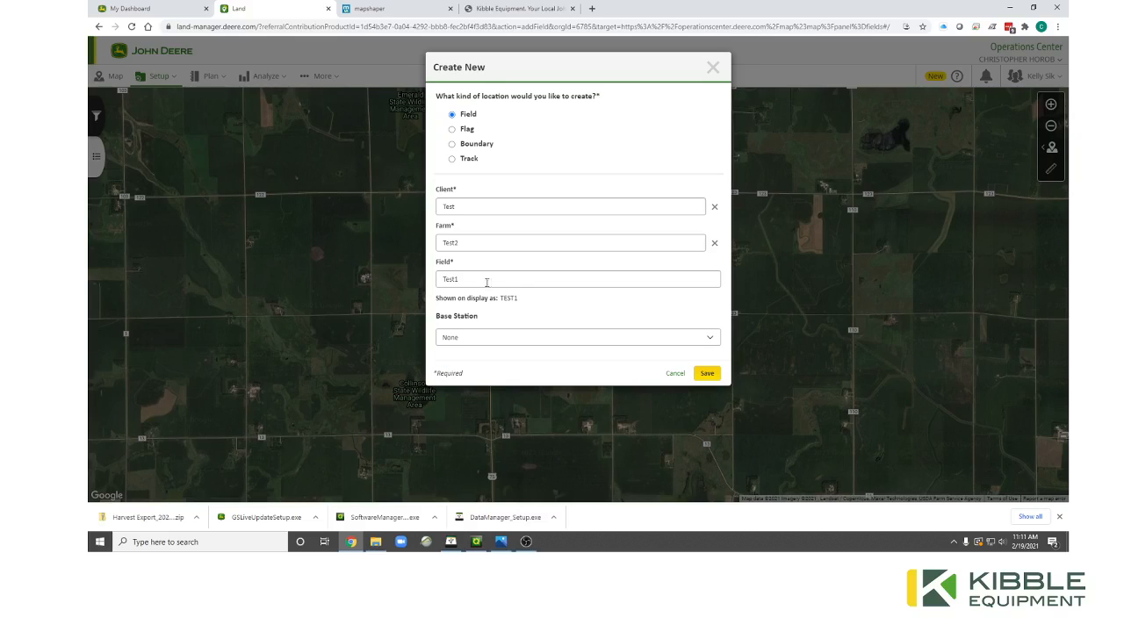
left_click(706, 373)
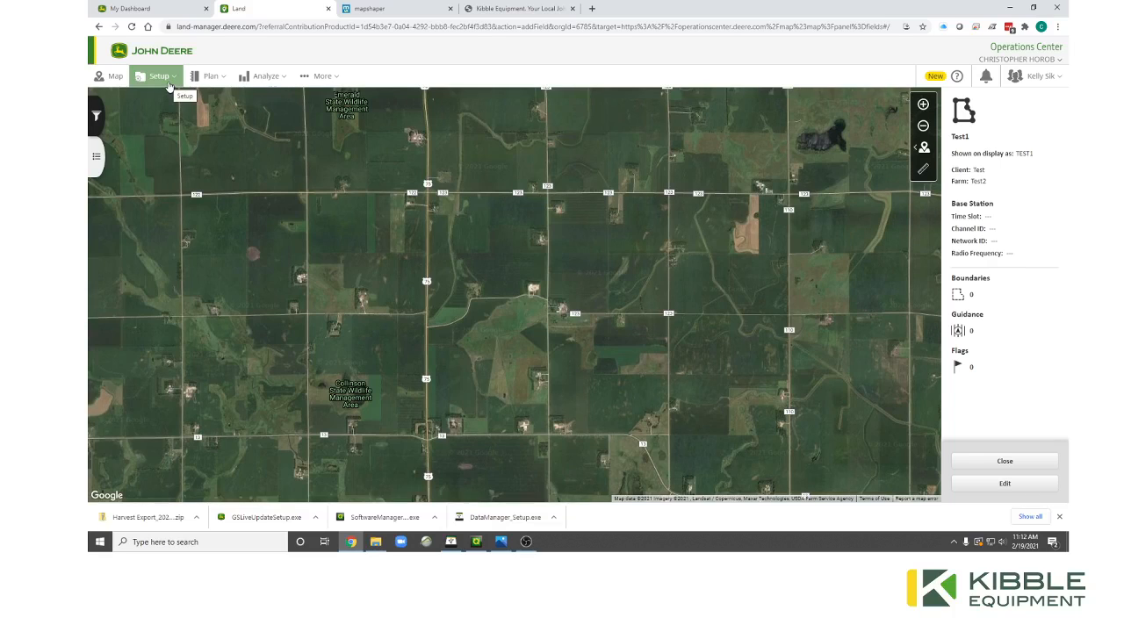
Open Setup > Land and toggle the filters and locations list off and back on.
left_click(170, 85)
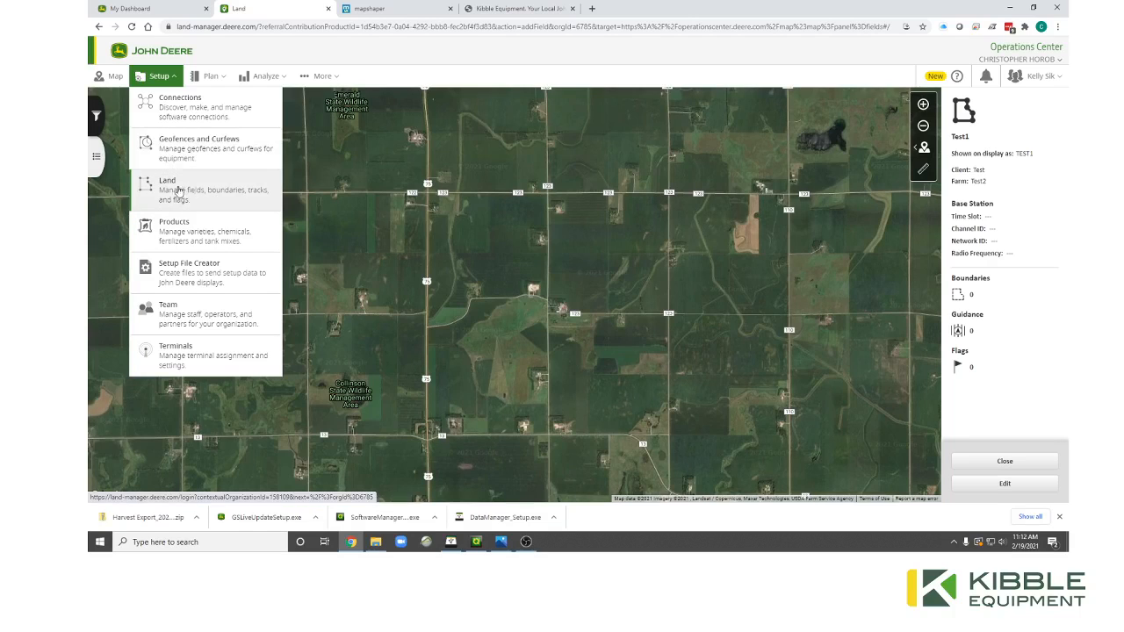
left_click(183, 184)
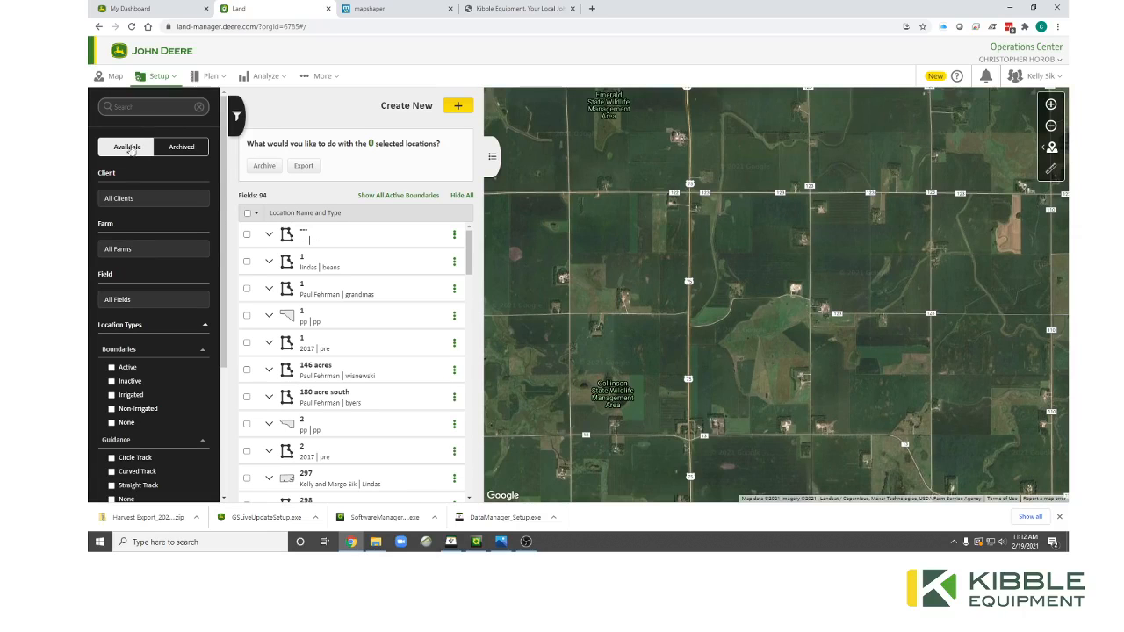
left_click(243, 123)
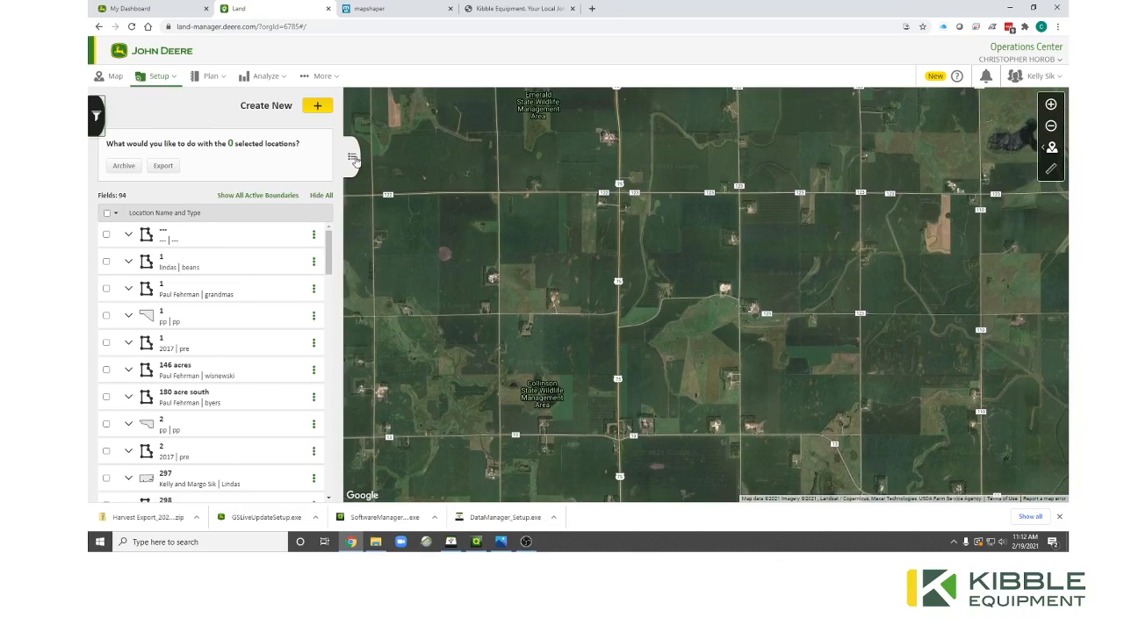
left_click(356, 157)
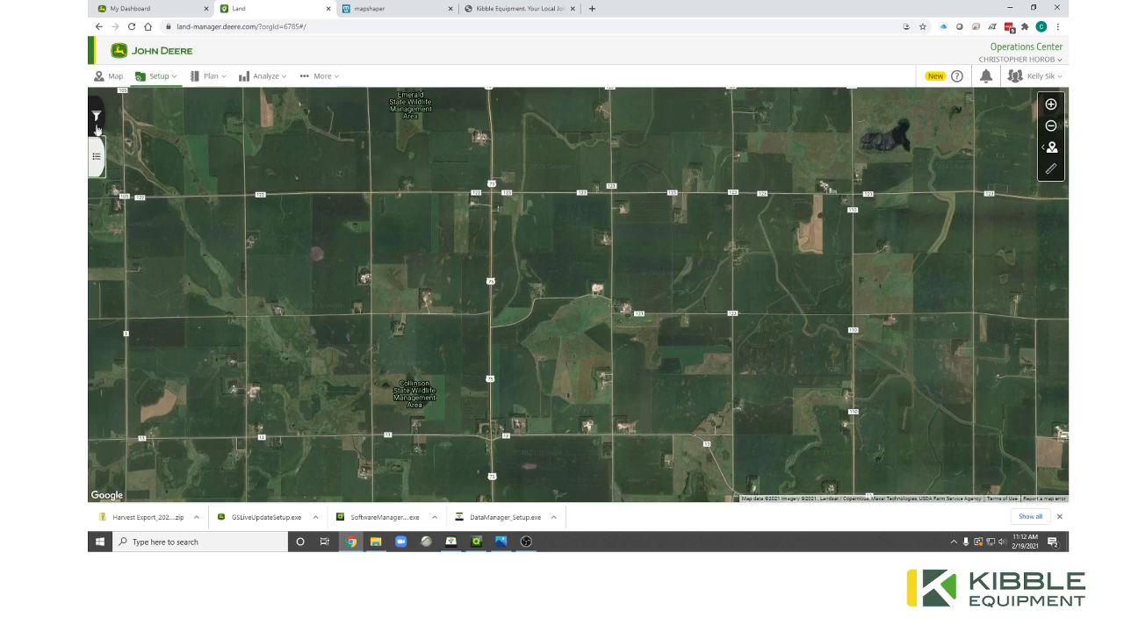
left_click(98, 165)
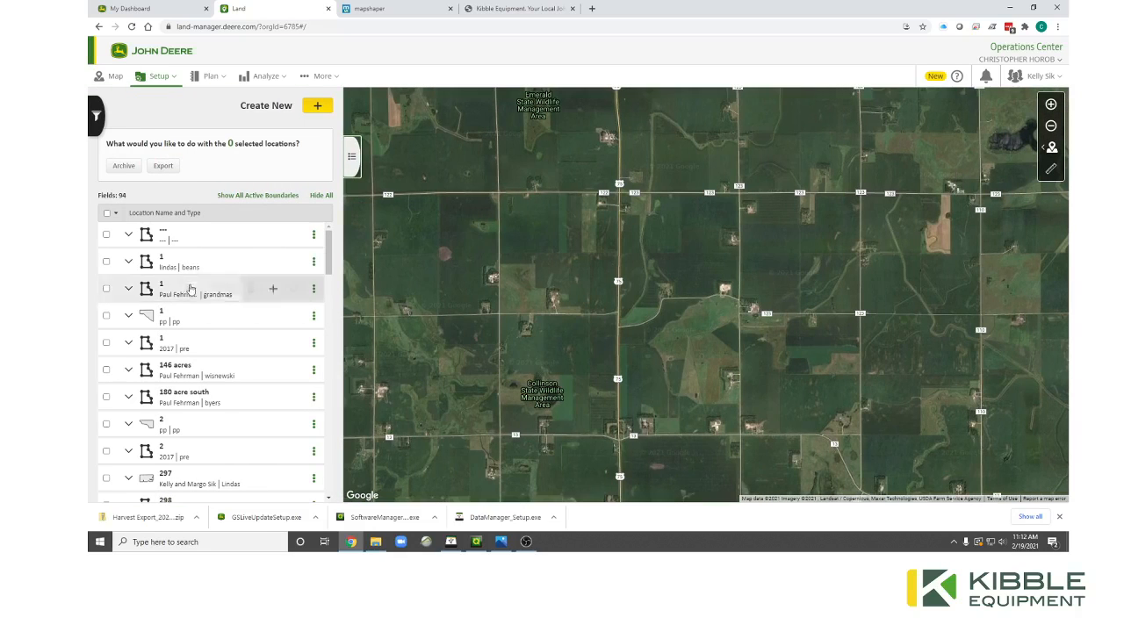
Reopen the location filters and check the Field and Farm filters, keeping All Farms and All Fields.
left_click(101, 118)
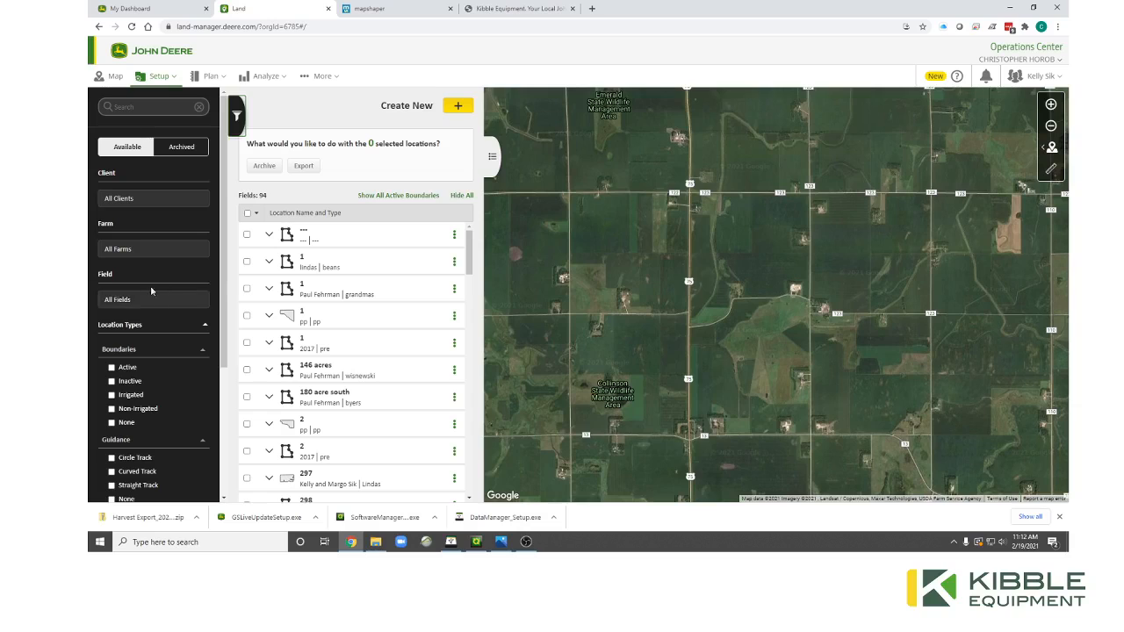
left_click(173, 299)
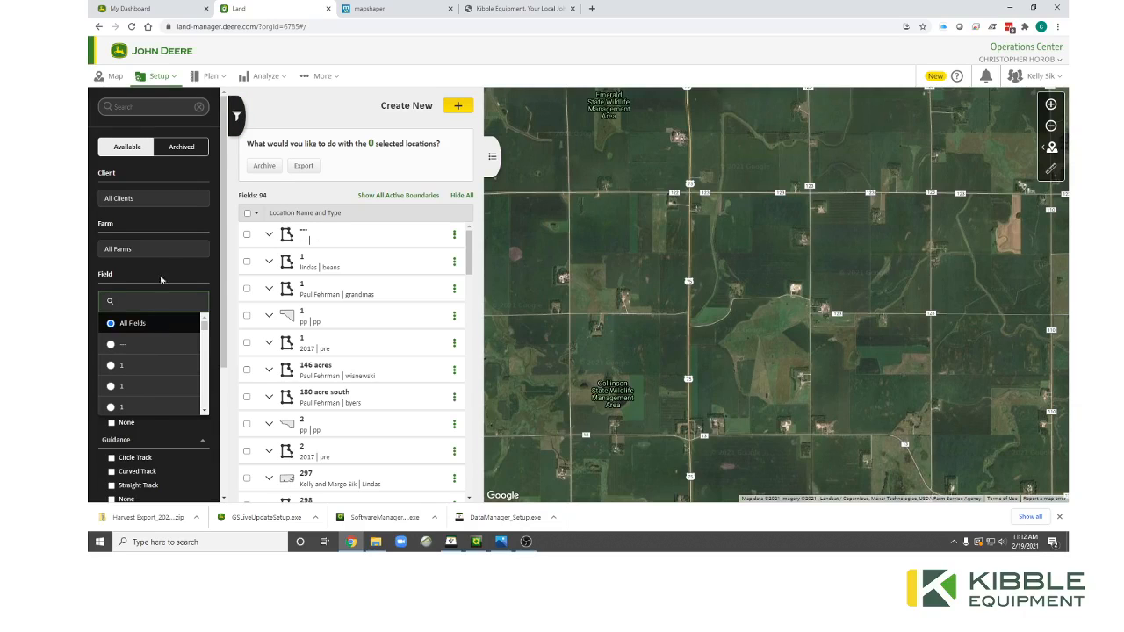
left_click(161, 250)
left_click(146, 251)
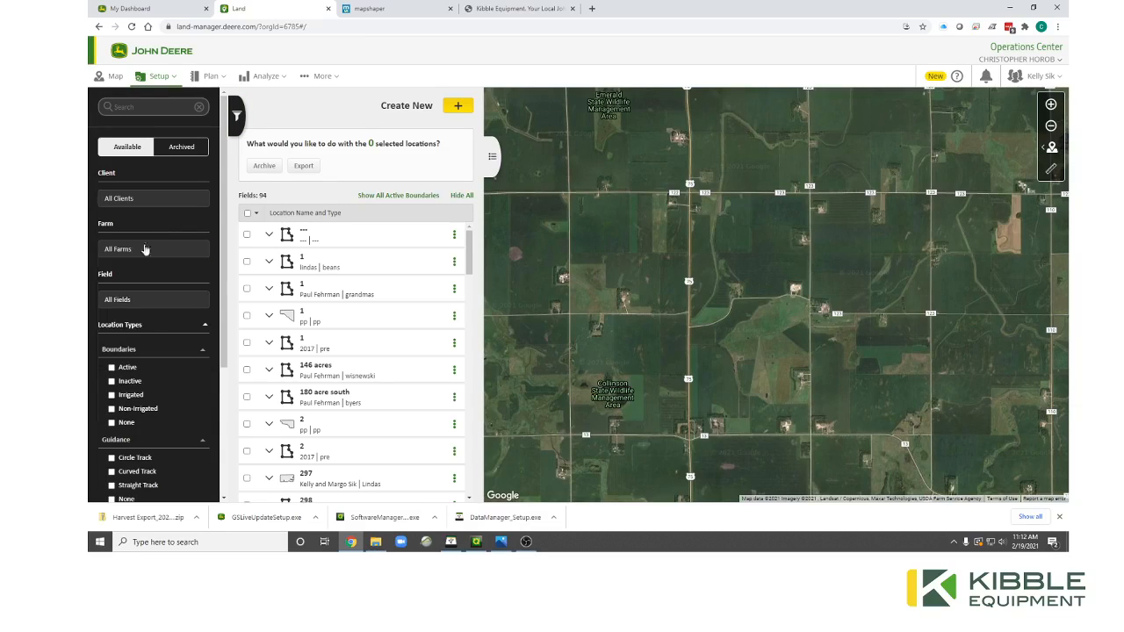
scroll(146, 376, "down", 3)
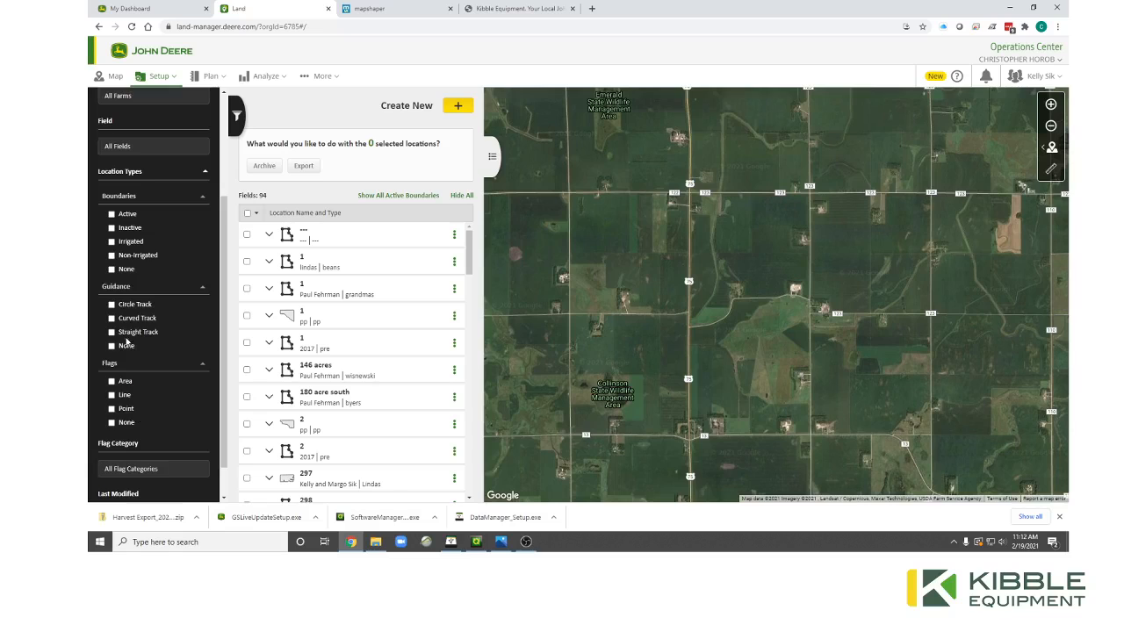
scroll(126, 338, "up", 3)
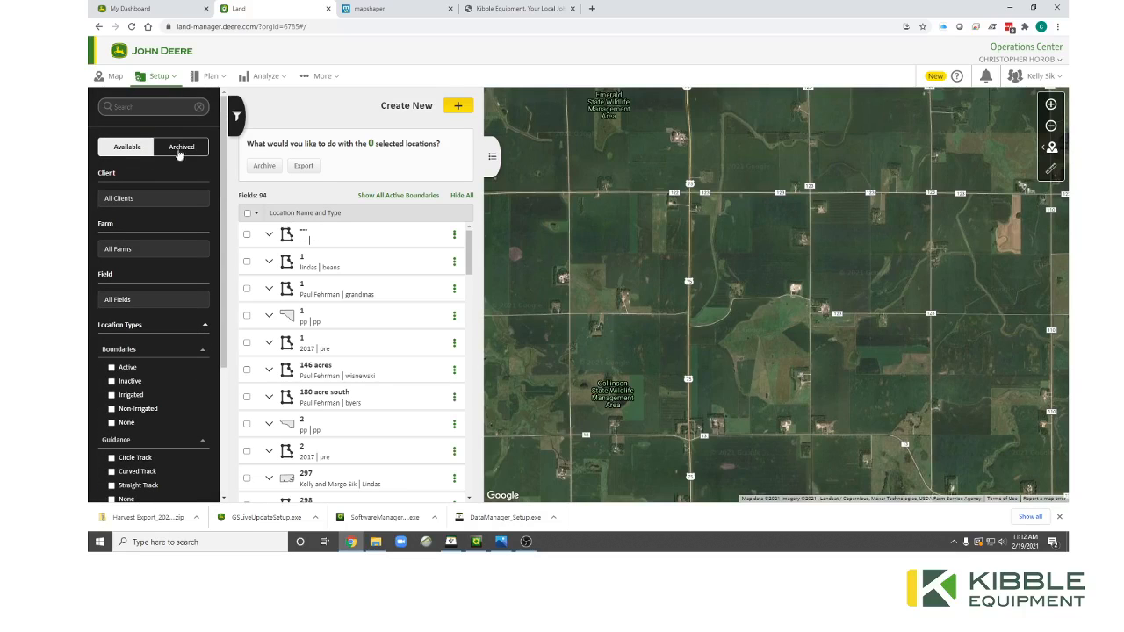
View the archived fields, then return to Available and tick three fields named 1.
left_click(188, 147)
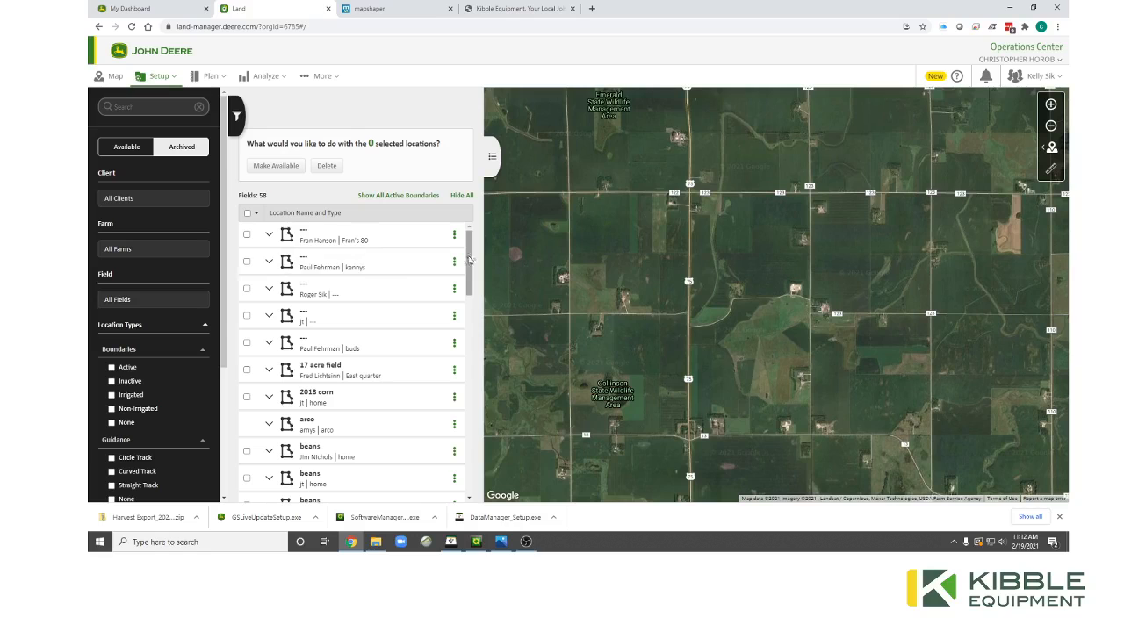
mouse_move(470, 259)
left_mouse_down()
mouse_move(469, 355)
mouse_move(471, 255)
left_mouse_up()
left_click(123, 148)
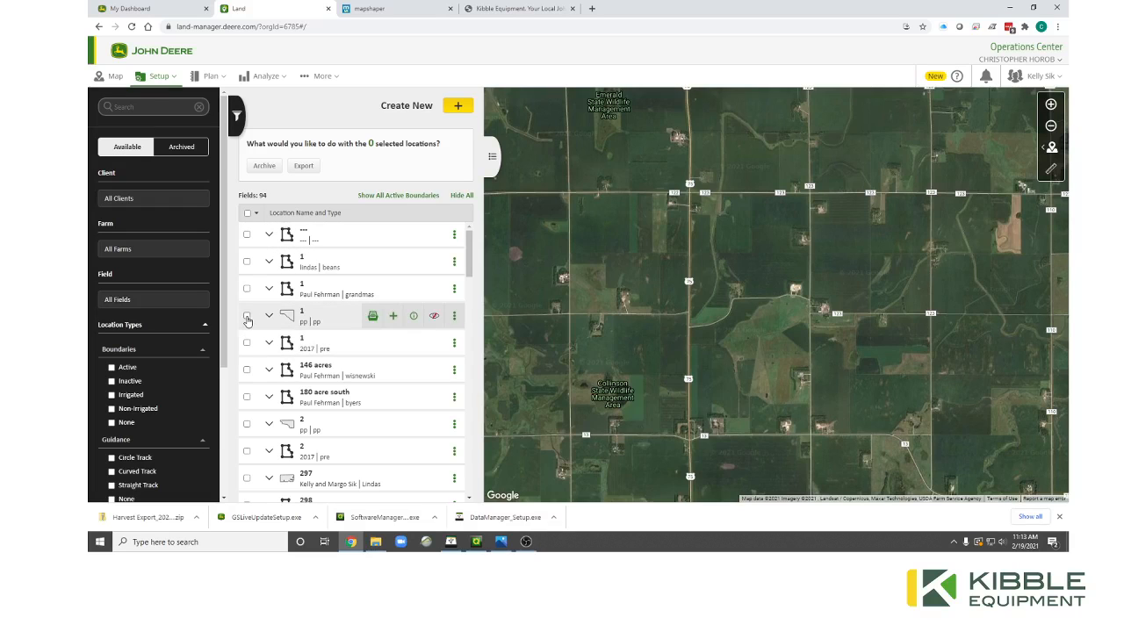
left_click(247, 316)
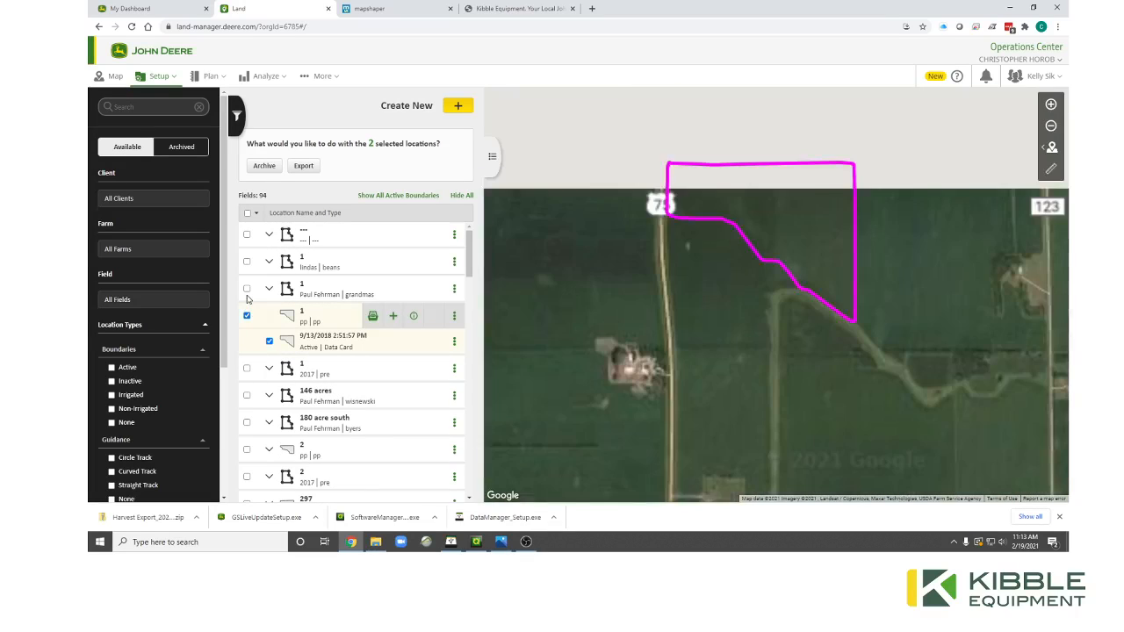
left_click(246, 290)
left_click(247, 262)
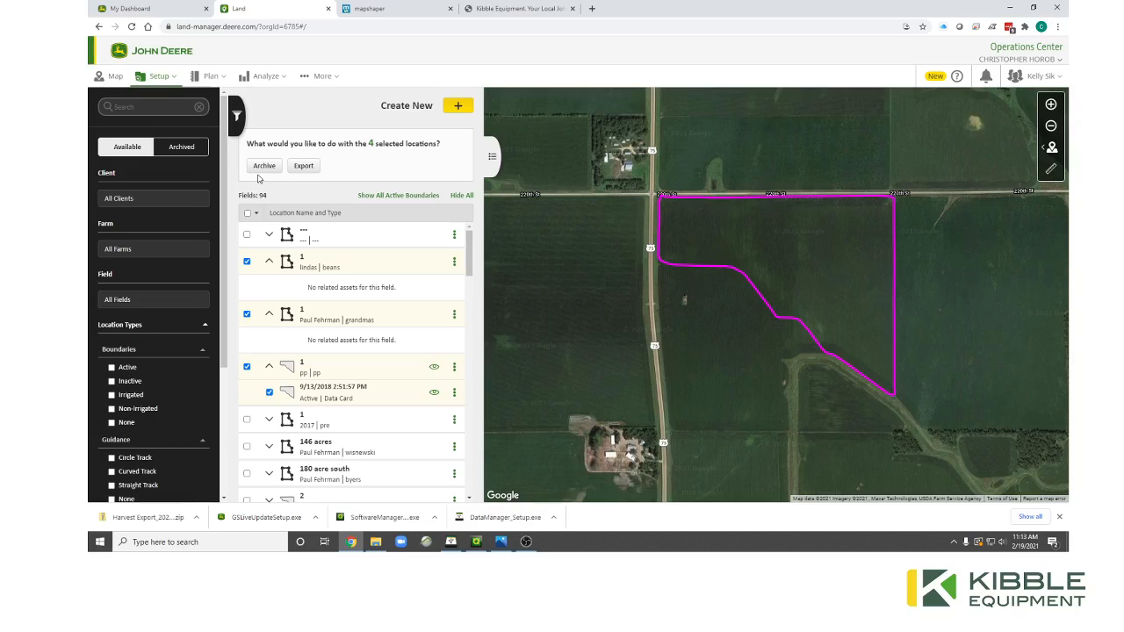
Switch to Archived and select the first two archived fields.
left_click(187, 150)
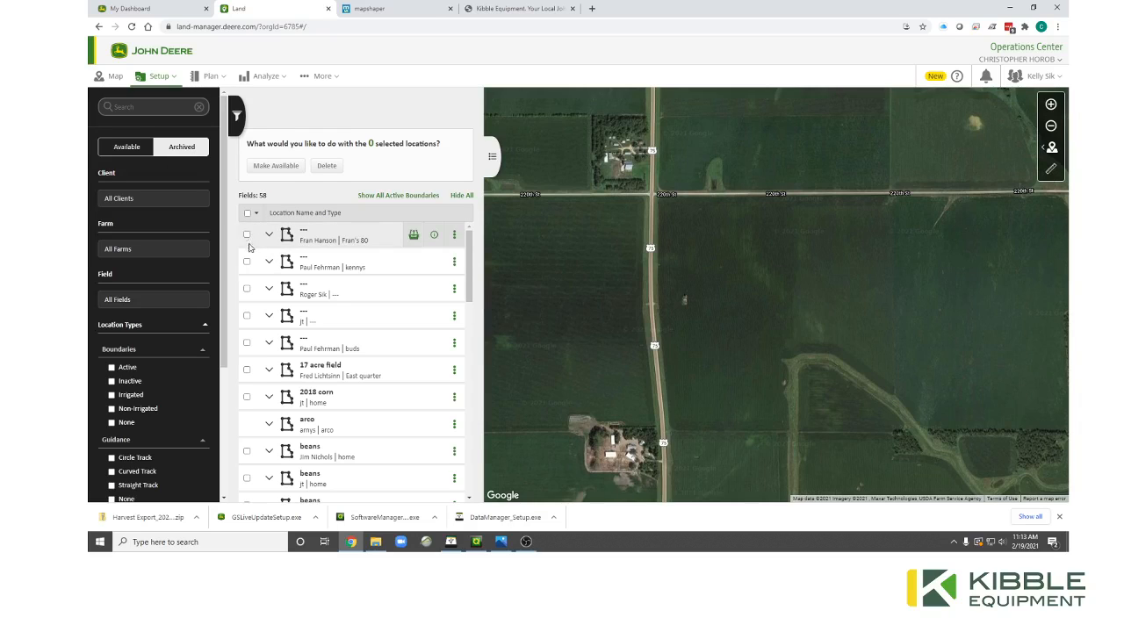
left_click(246, 235)
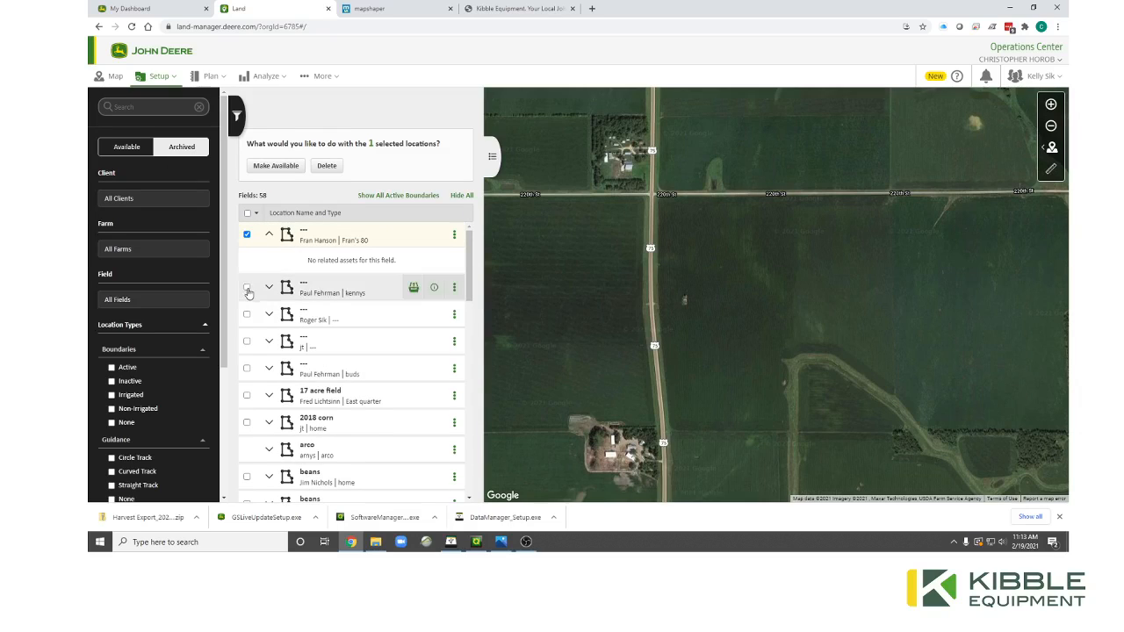
left_click(247, 287)
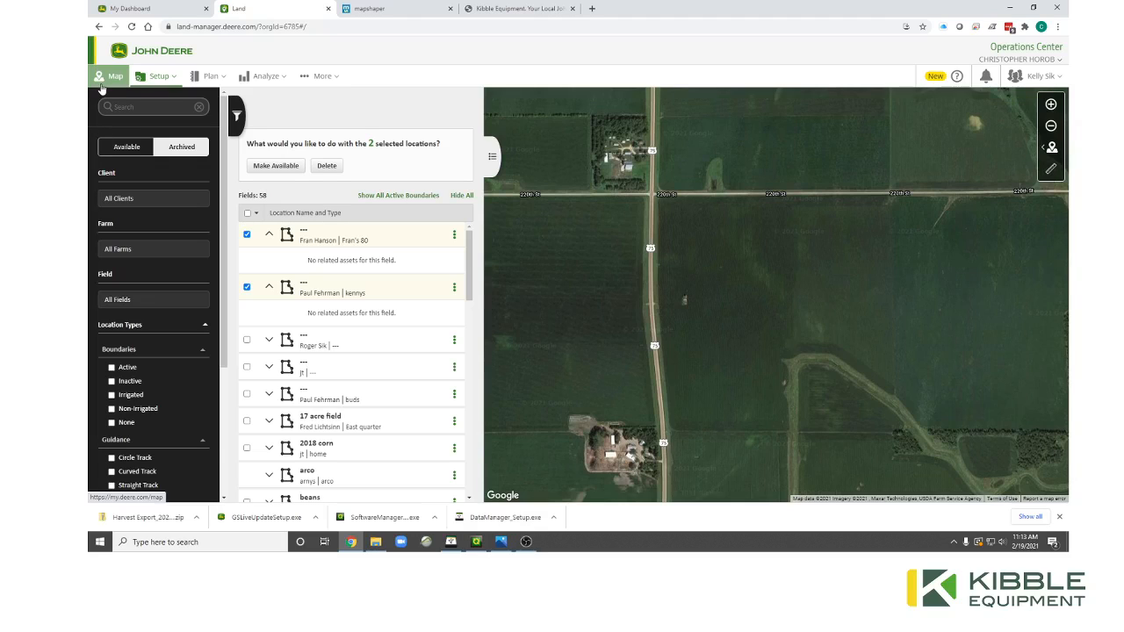
Open the Map, zoom to all fields, and show Home quarter's summary: 134.39 acres of corn.
left_click(101, 89)
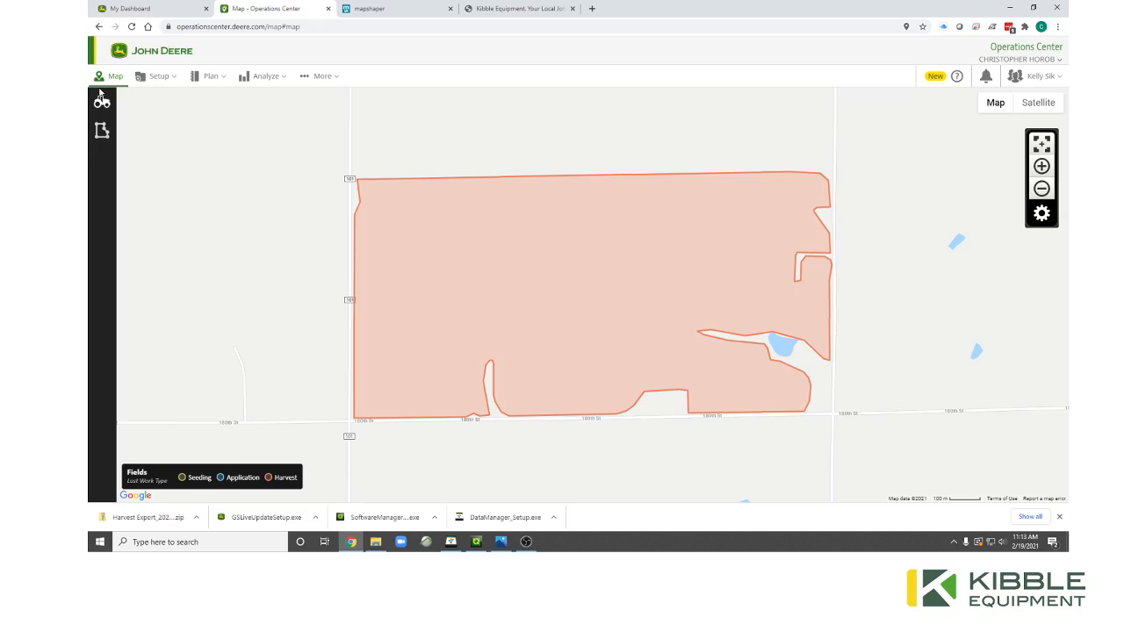
scroll(348, 178, "down", 2)
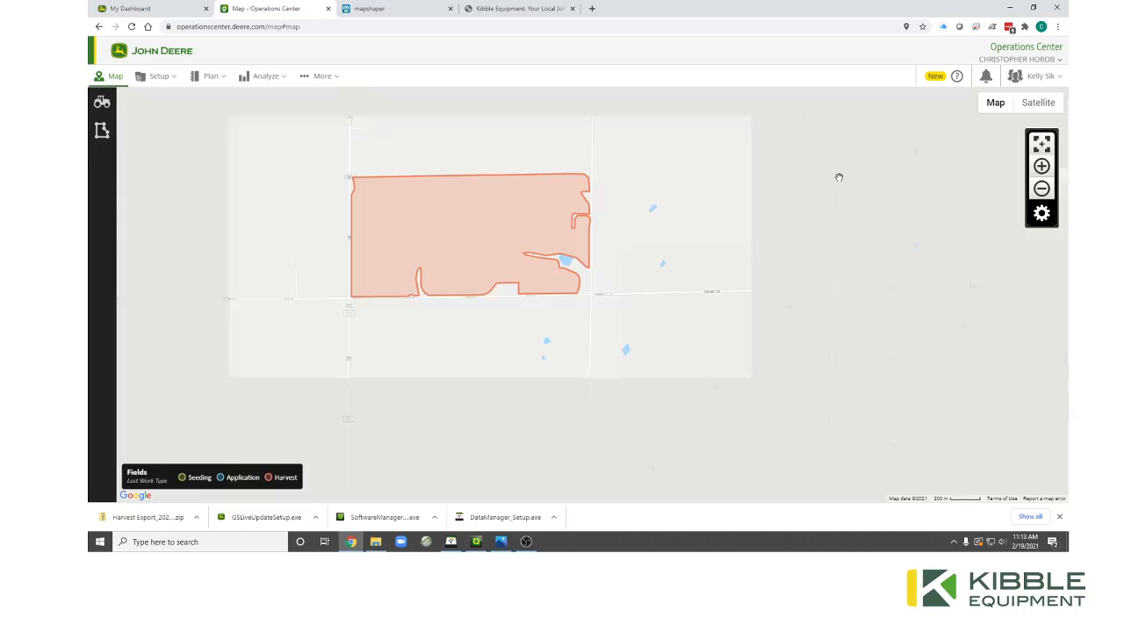
left_click(1040, 147)
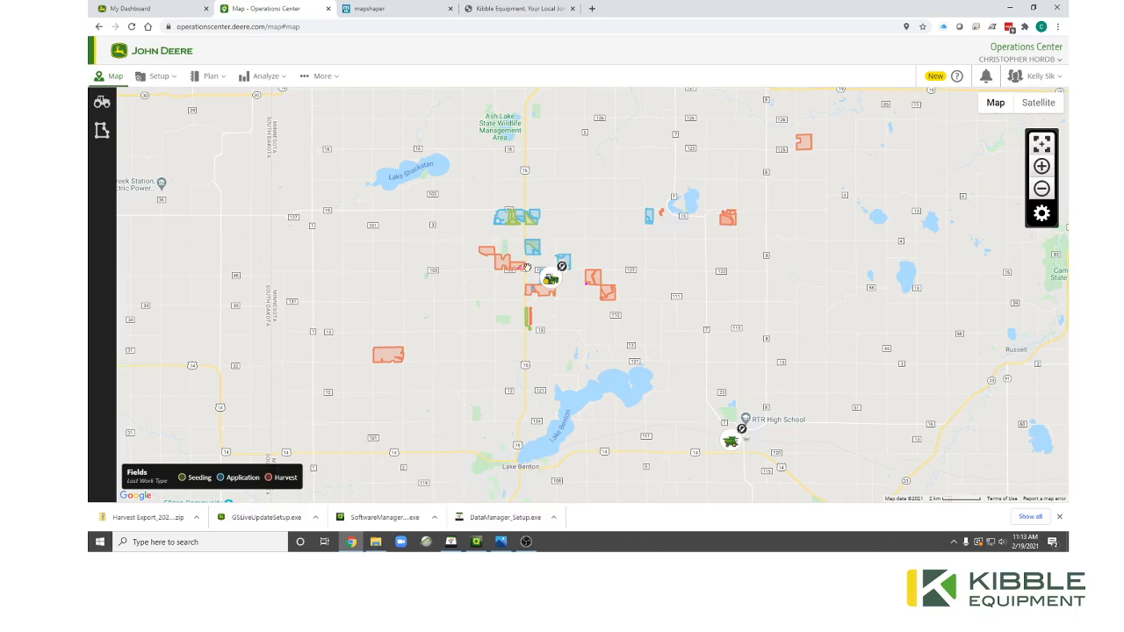
scroll(497, 250, "up", 2)
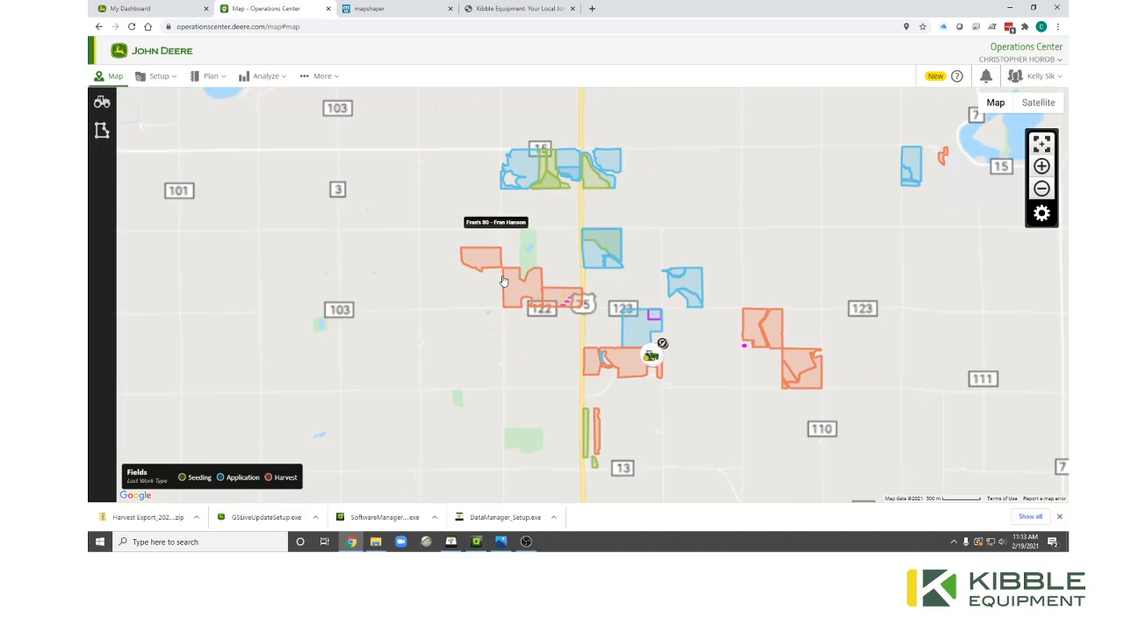
scroll(503, 281, "up", 1)
scroll(594, 338, "up", 1)
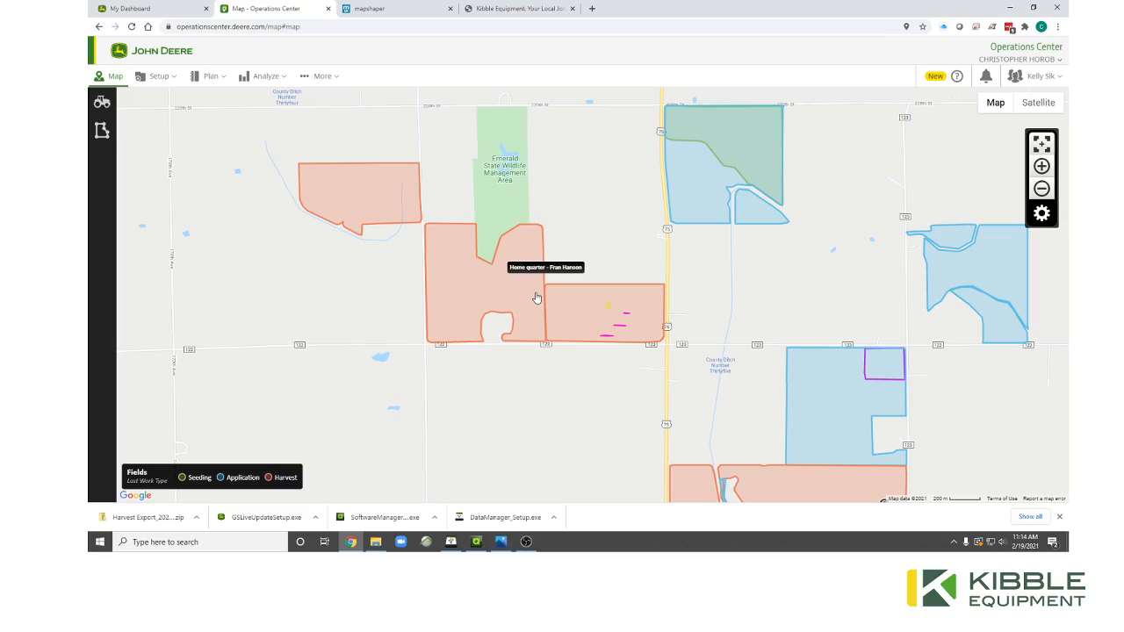
left_click(536, 295)
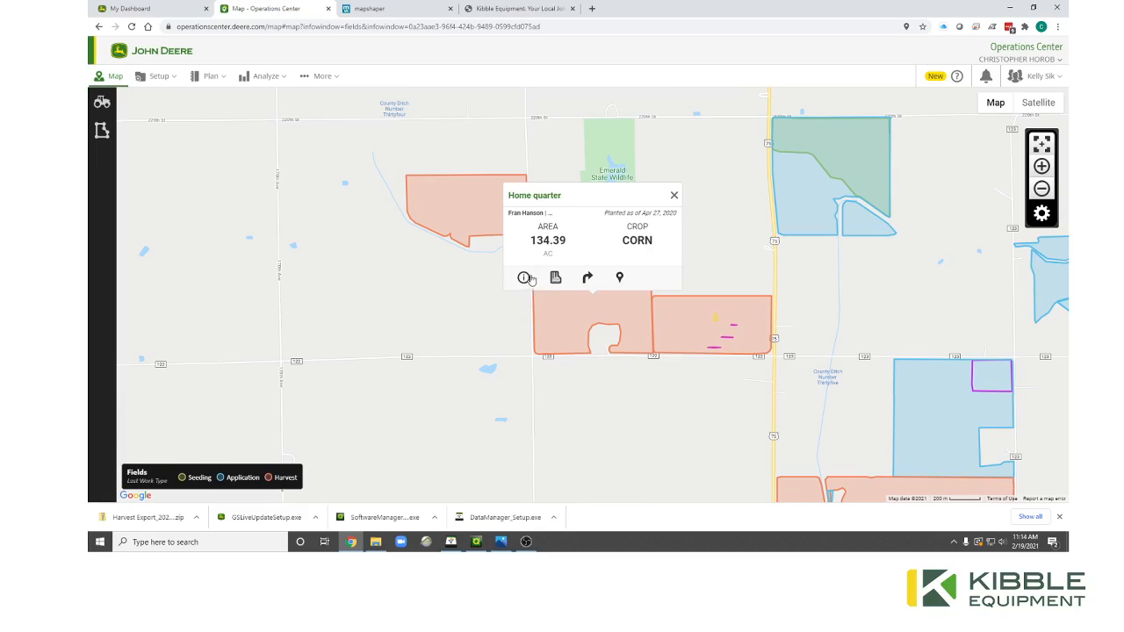
left_click(524, 278)
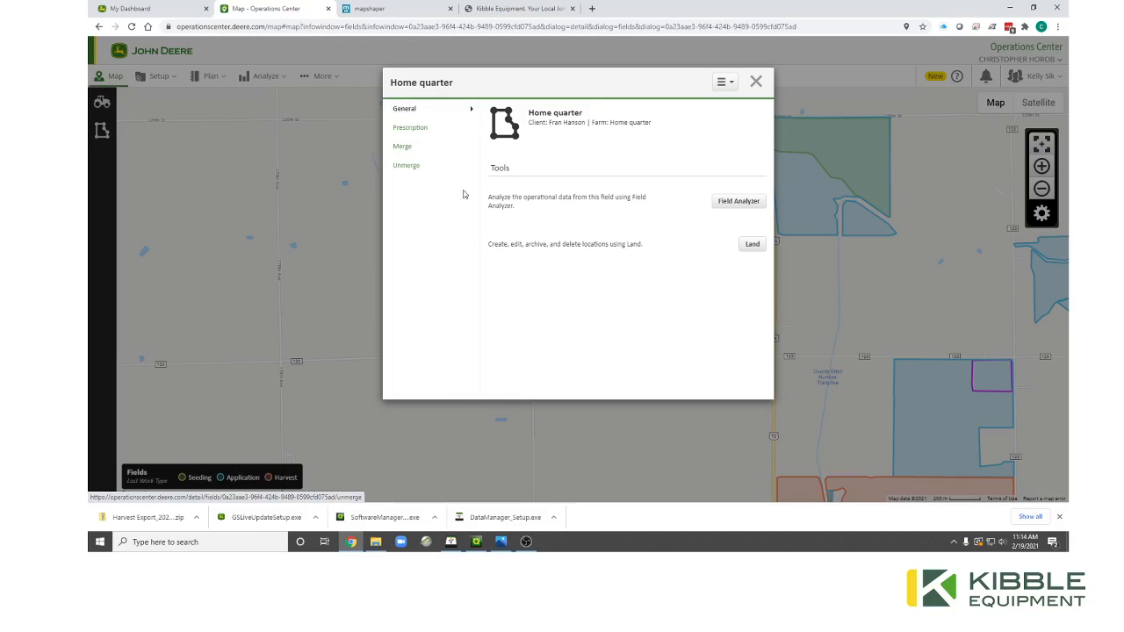
left_click(418, 149)
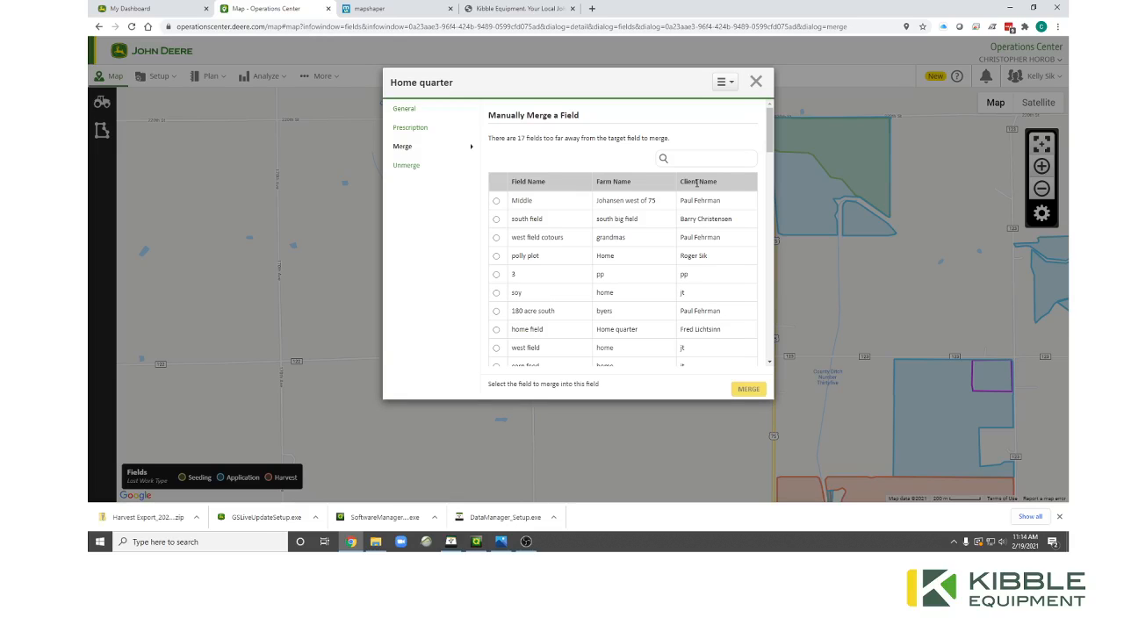
left_click(496, 201)
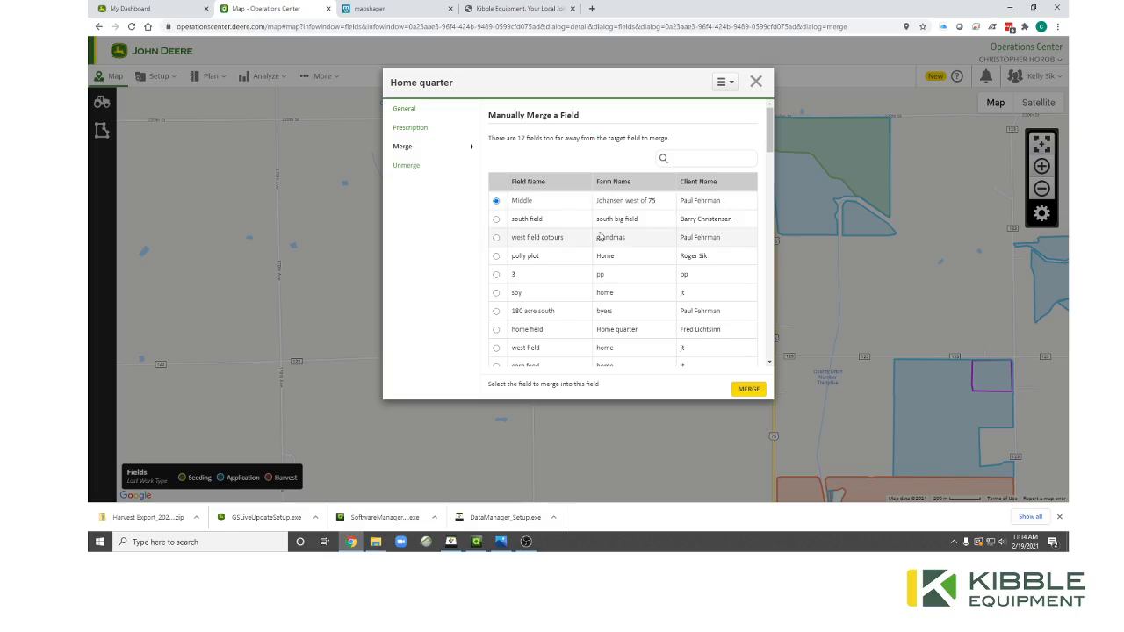
left_click_drag(769, 140, 768, 149)
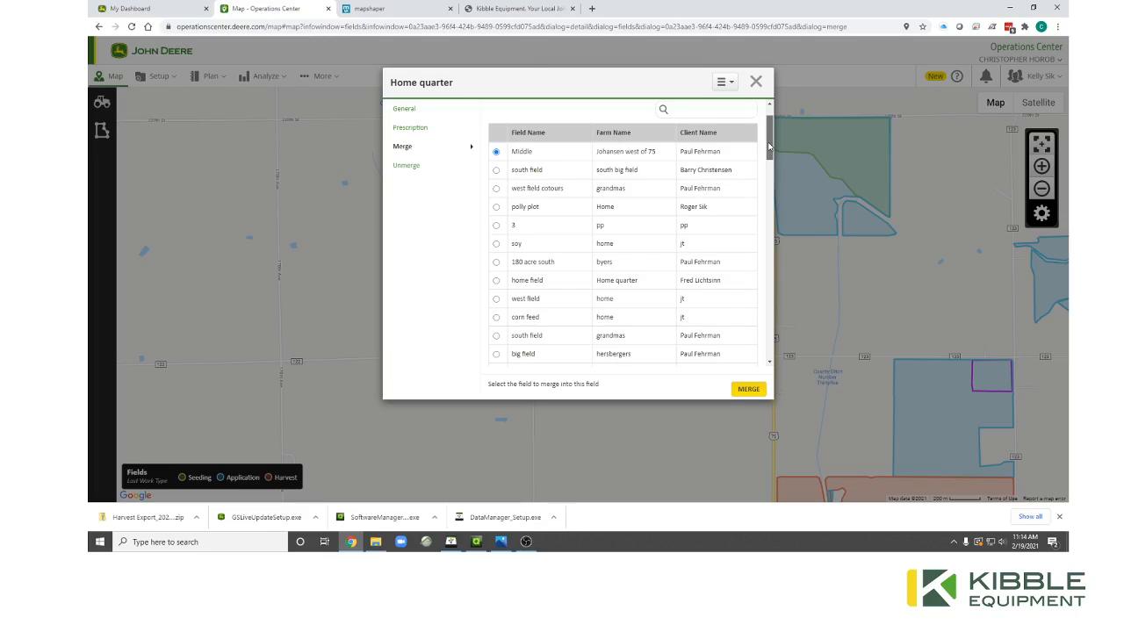
scroll(732, 148, "up", 2)
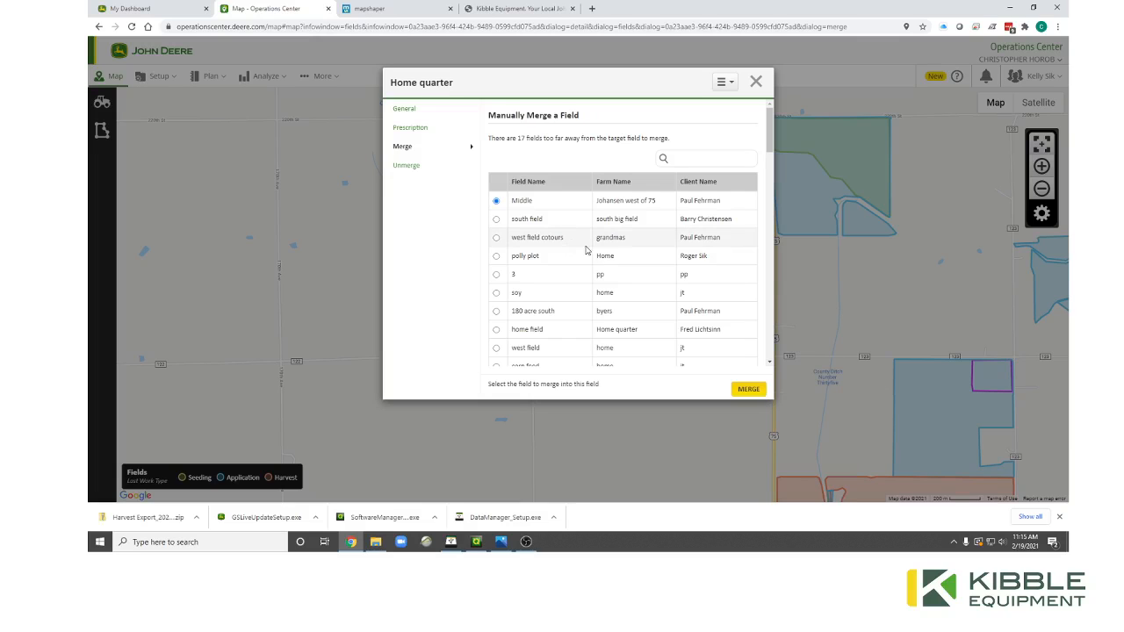
left_click(433, 171)
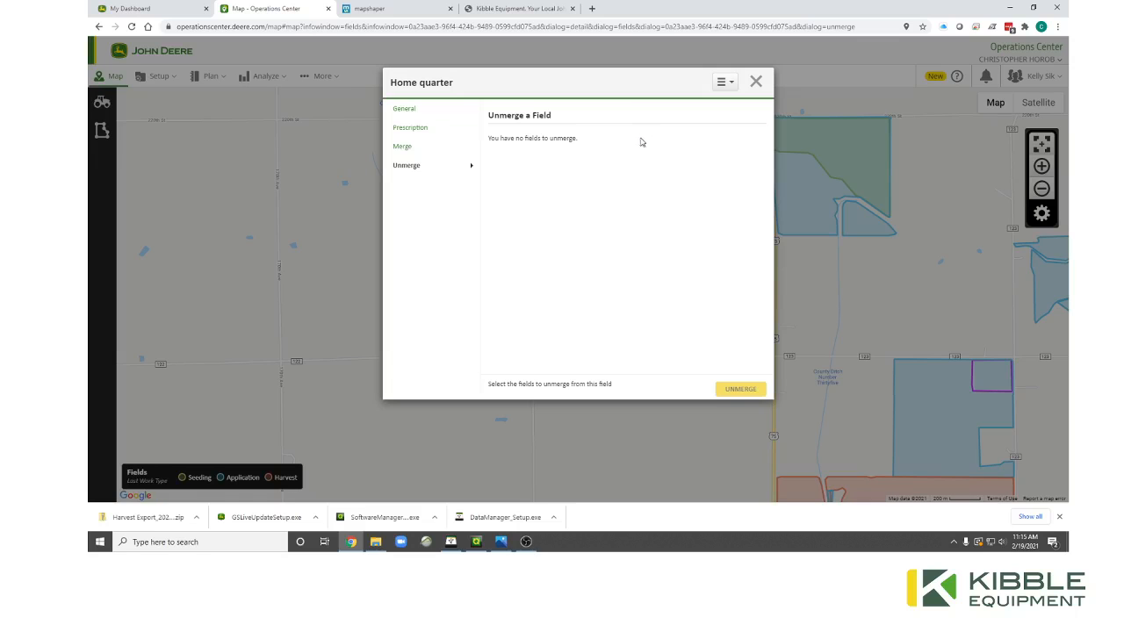
left_click(755, 87)
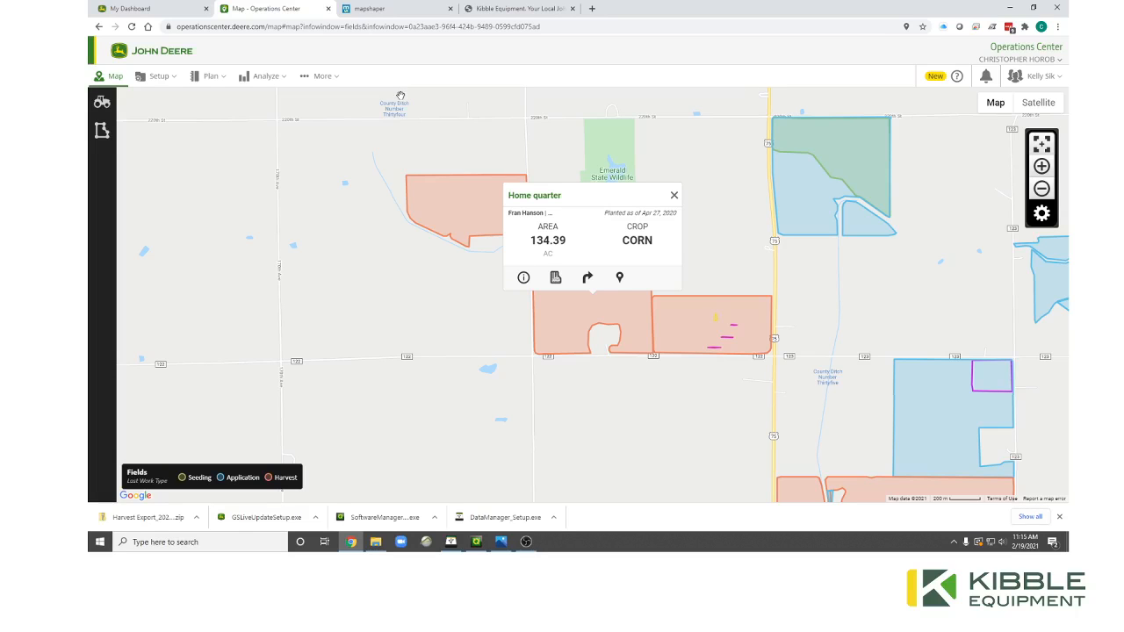
In Setup > Land, create a new Boundary from a previous operation.
left_click(156, 77)
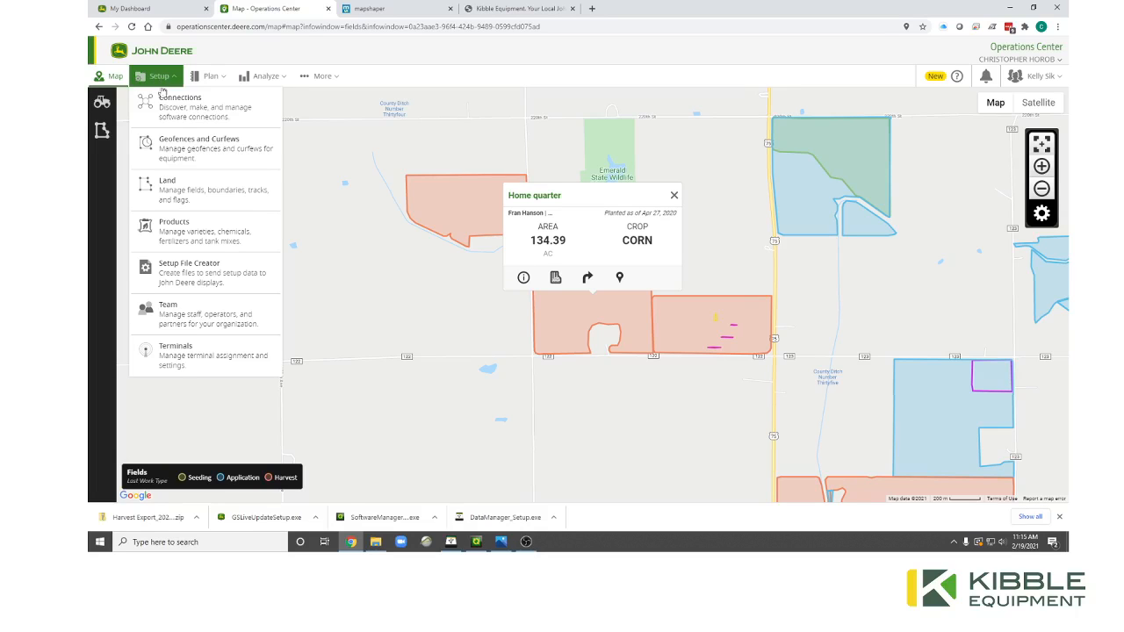
left_click(173, 199)
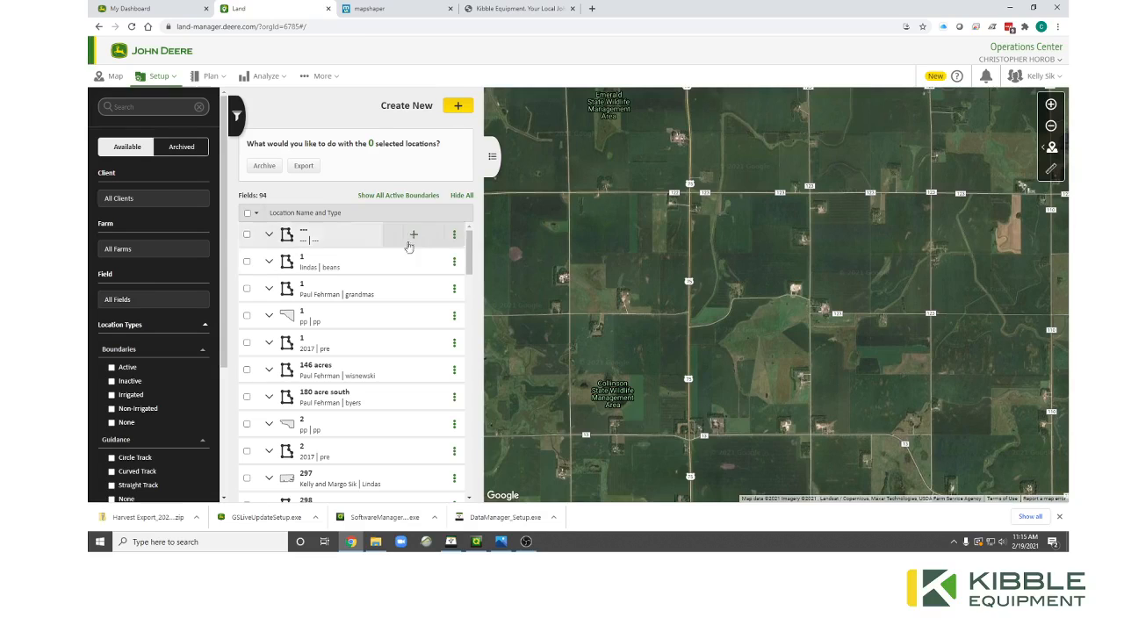
left_click(458, 107)
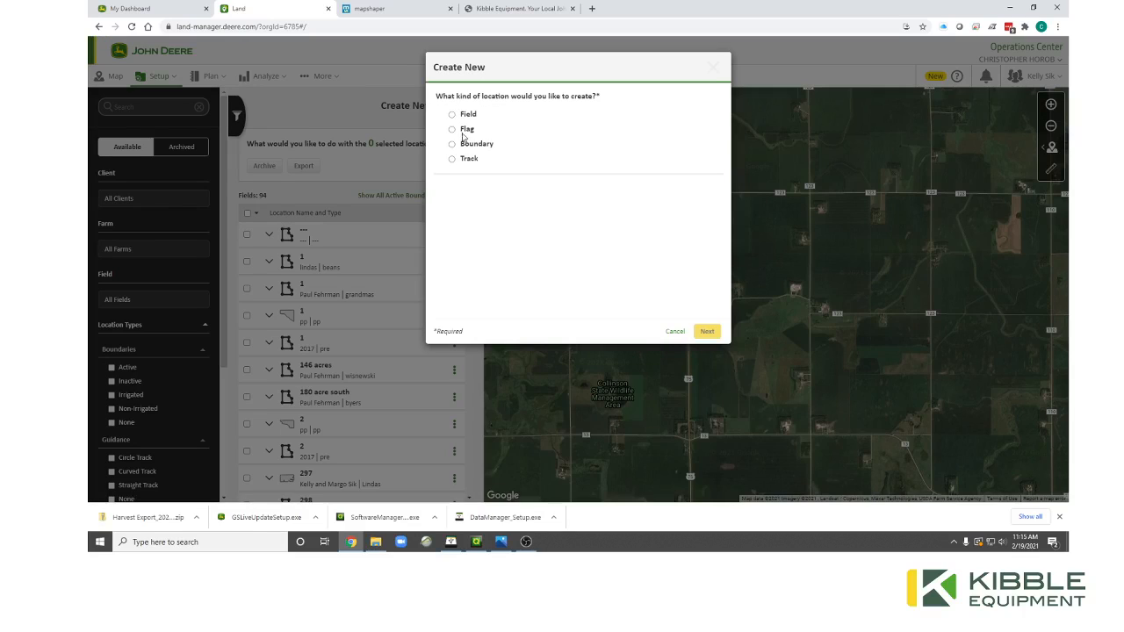
left_click(457, 144)
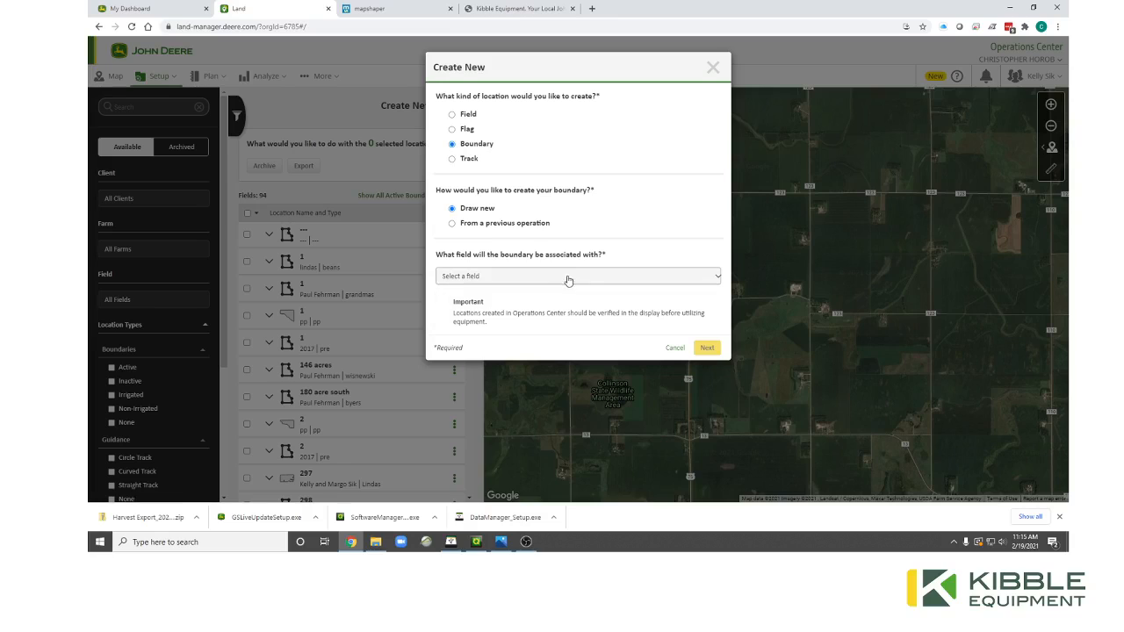
left_click(490, 227)
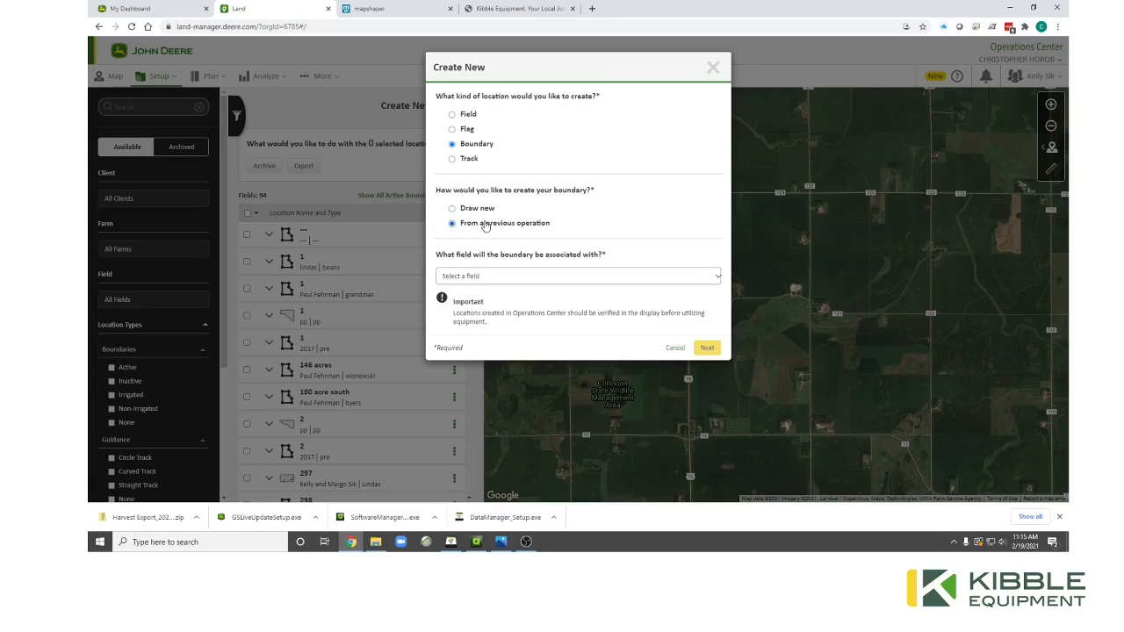
Associate the boundary with field 297 and continue to its past operations.
left_click(541, 274)
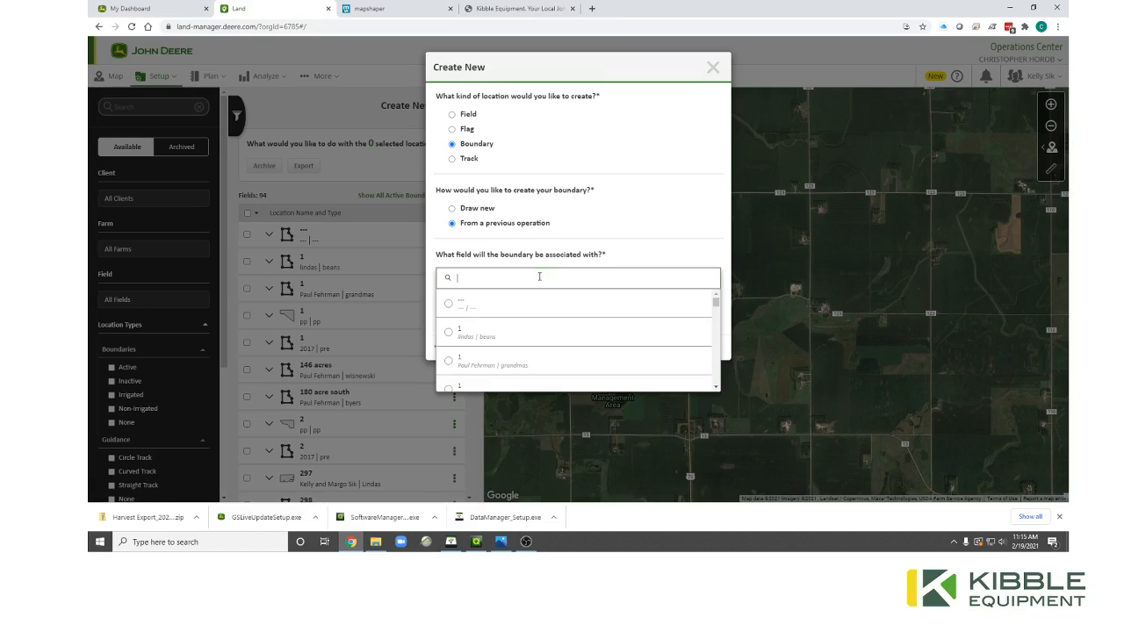
scroll(536, 316, "down", 3)
scroll(535, 314, "down", 5)
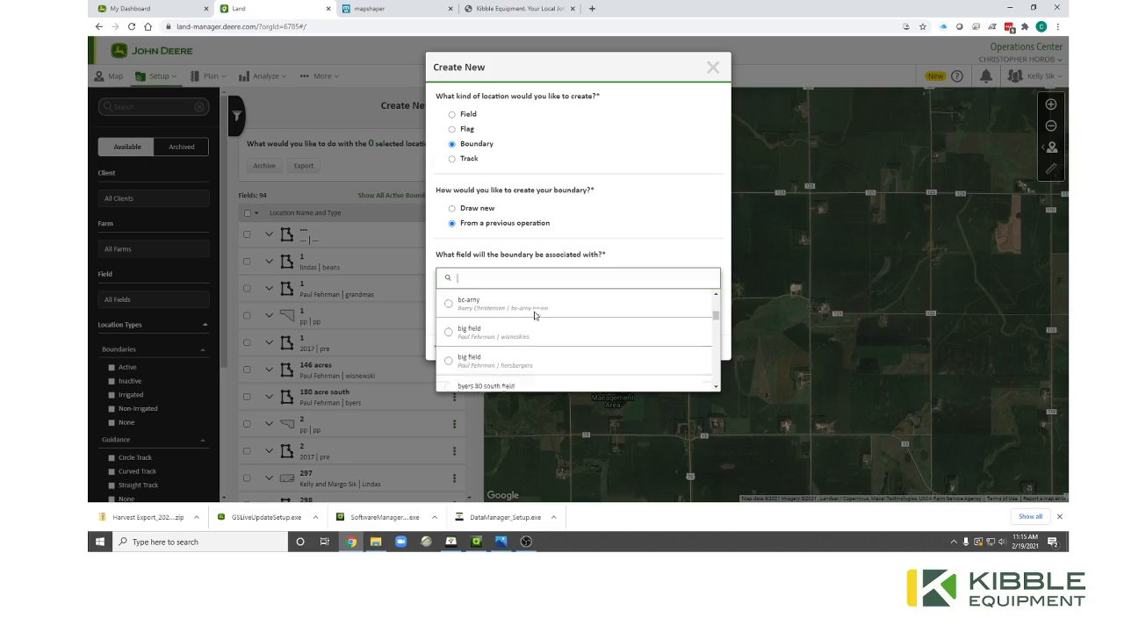
type("297")
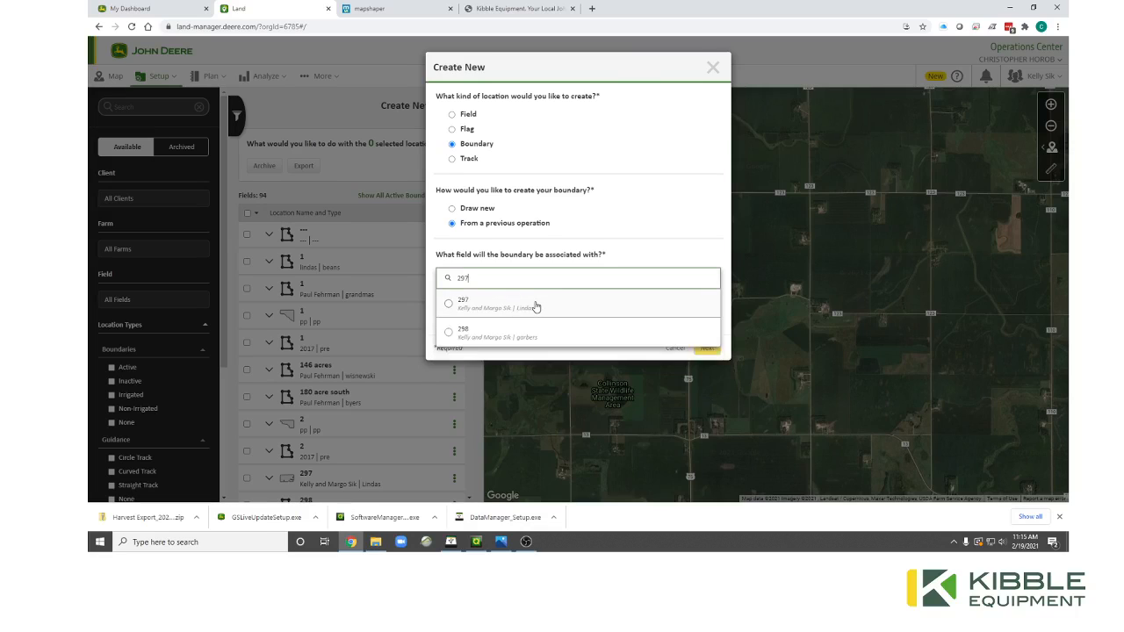
left_click(535, 303)
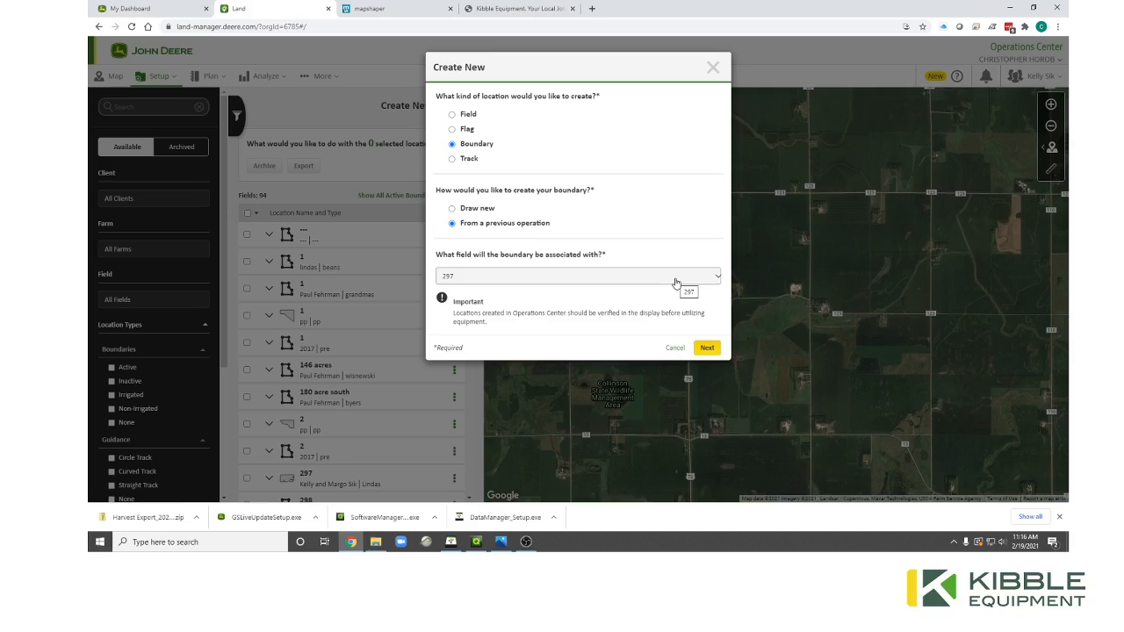
left_click(707, 347)
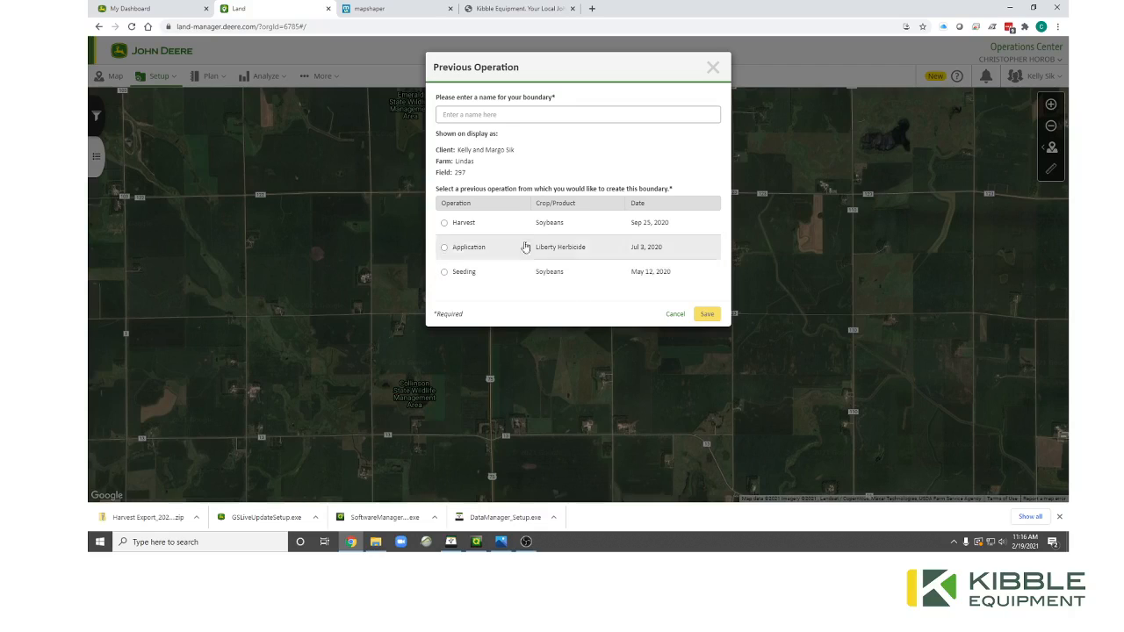
Name the boundary 'Test1Do not use', pick the soybean Harvest operation, and save.
left_click(489, 115)
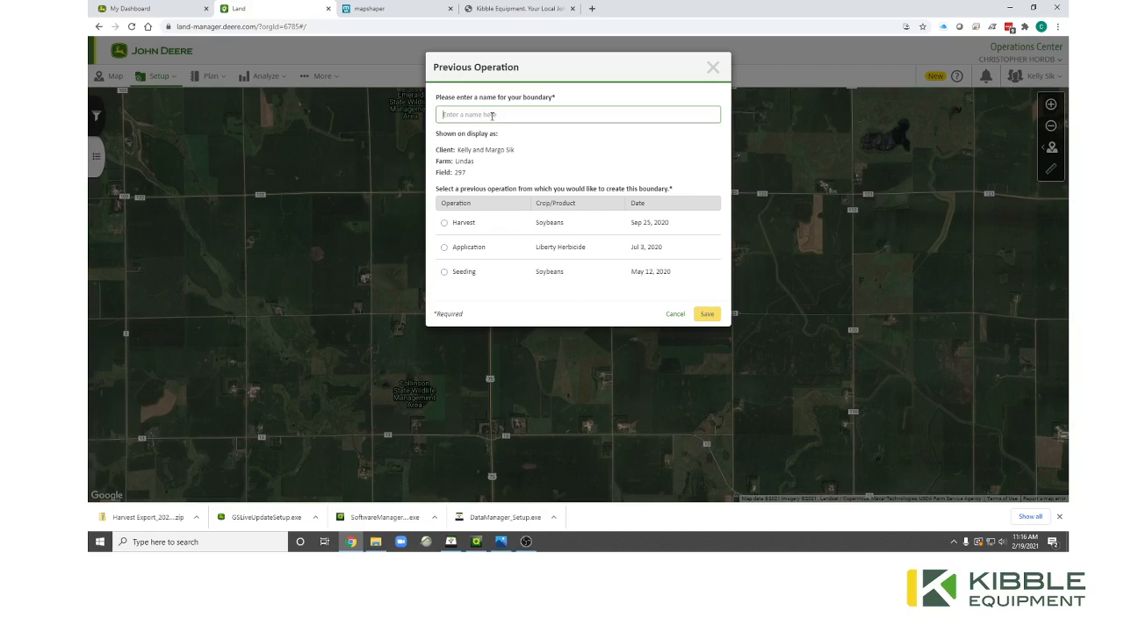
type("Test1Do not use")
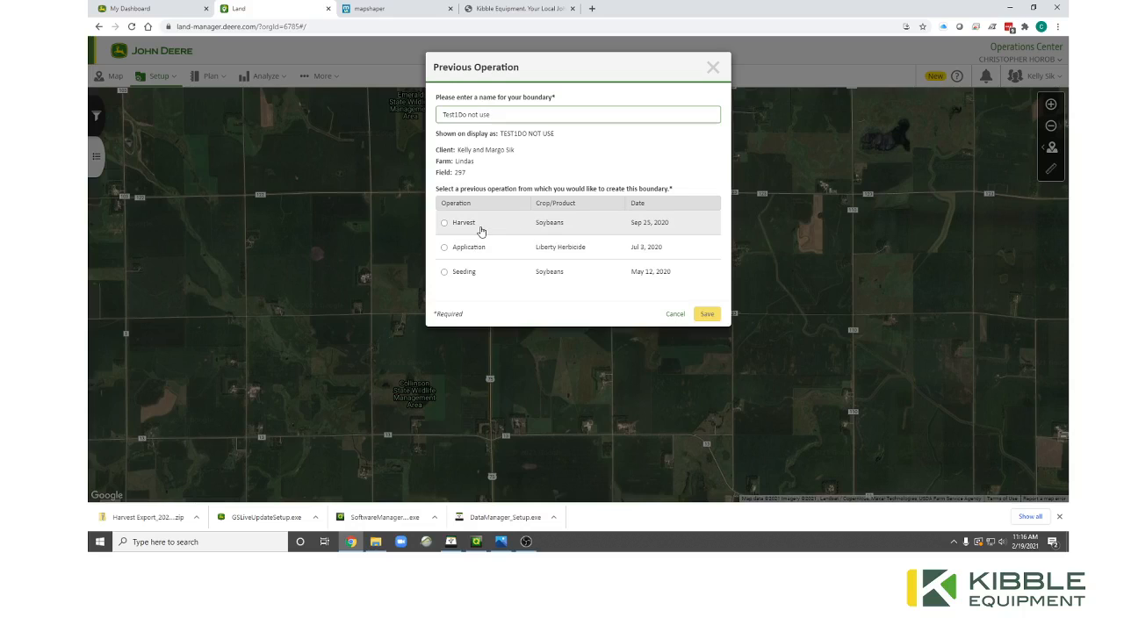
left_click(445, 224)
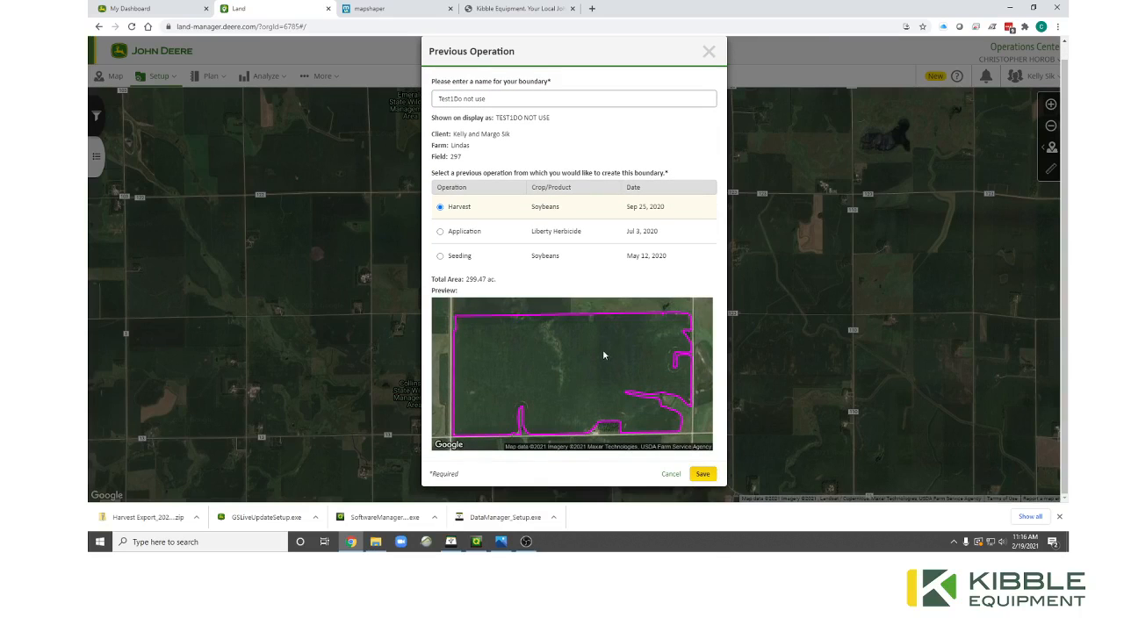
left_click(702, 475)
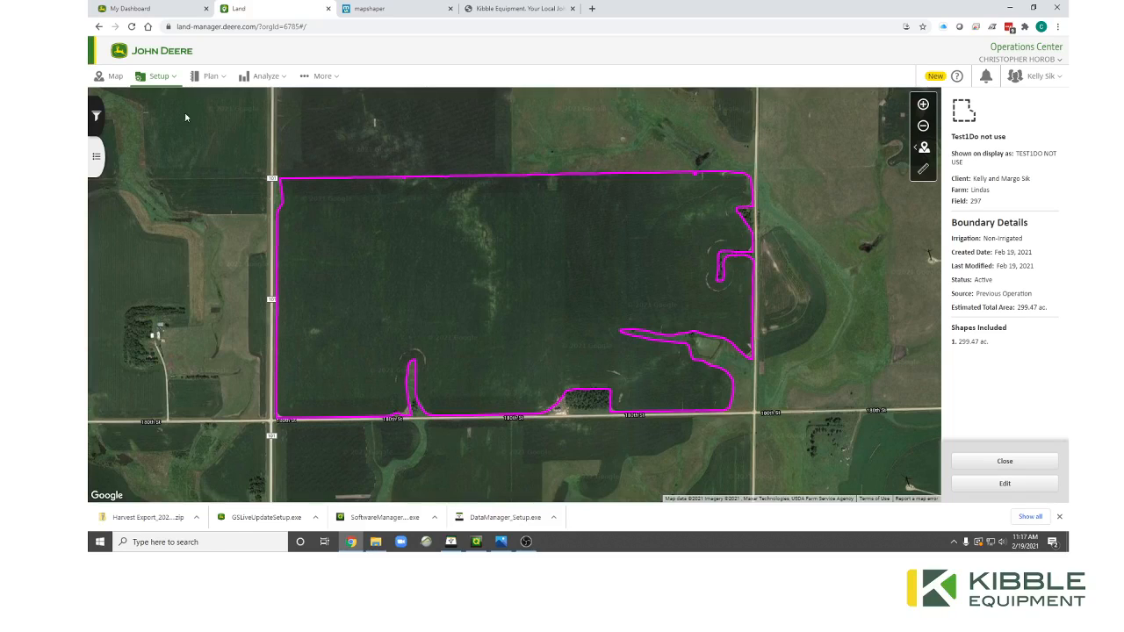
Look over the Bulk Boundary Creator page from More, then go back to the field map.
left_click(319, 76)
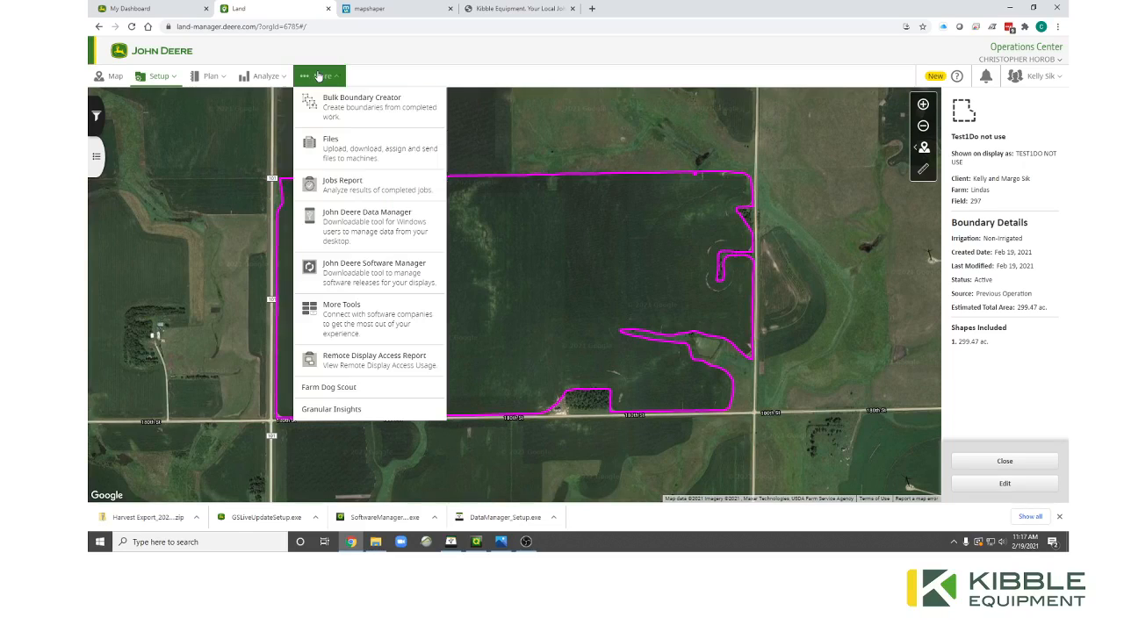
left_click(353, 115)
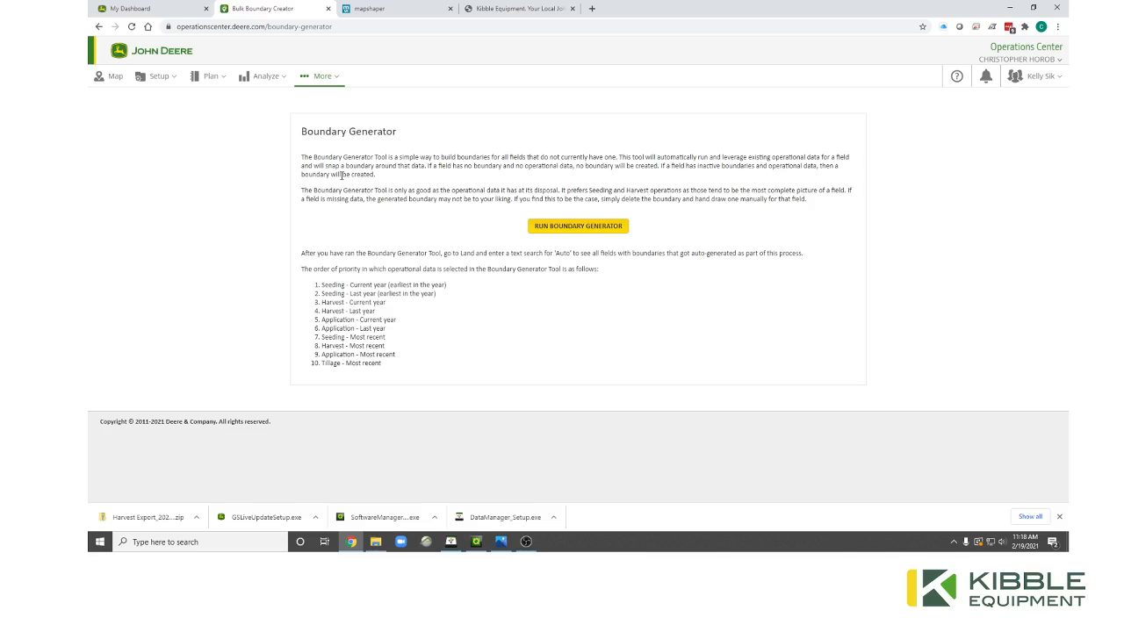
left_click(307, 77)
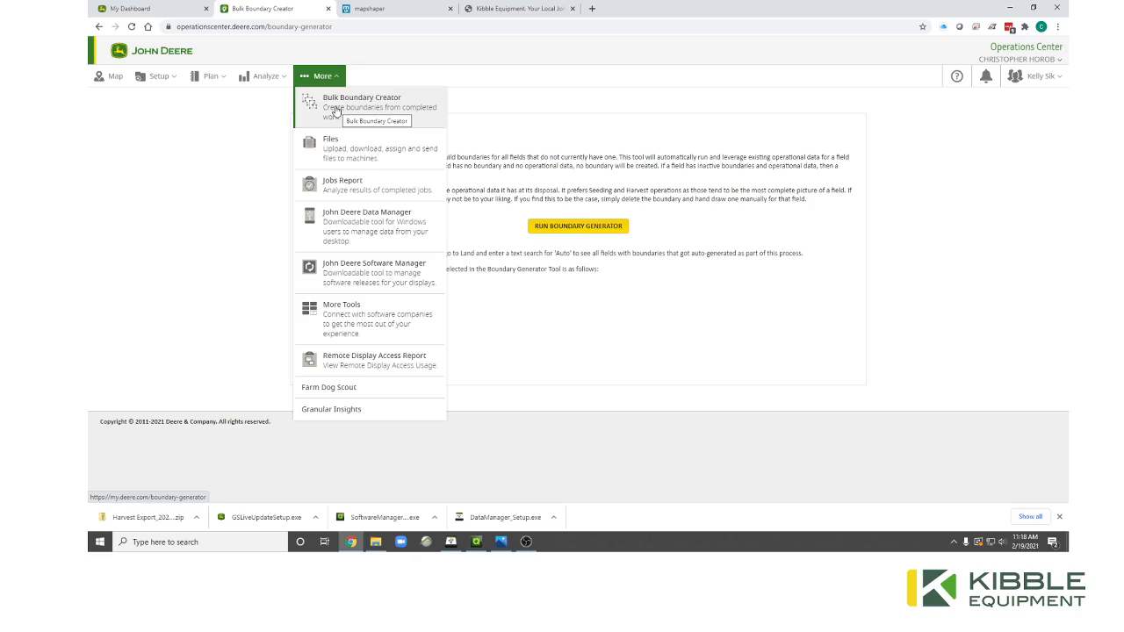
left_click(467, 187)
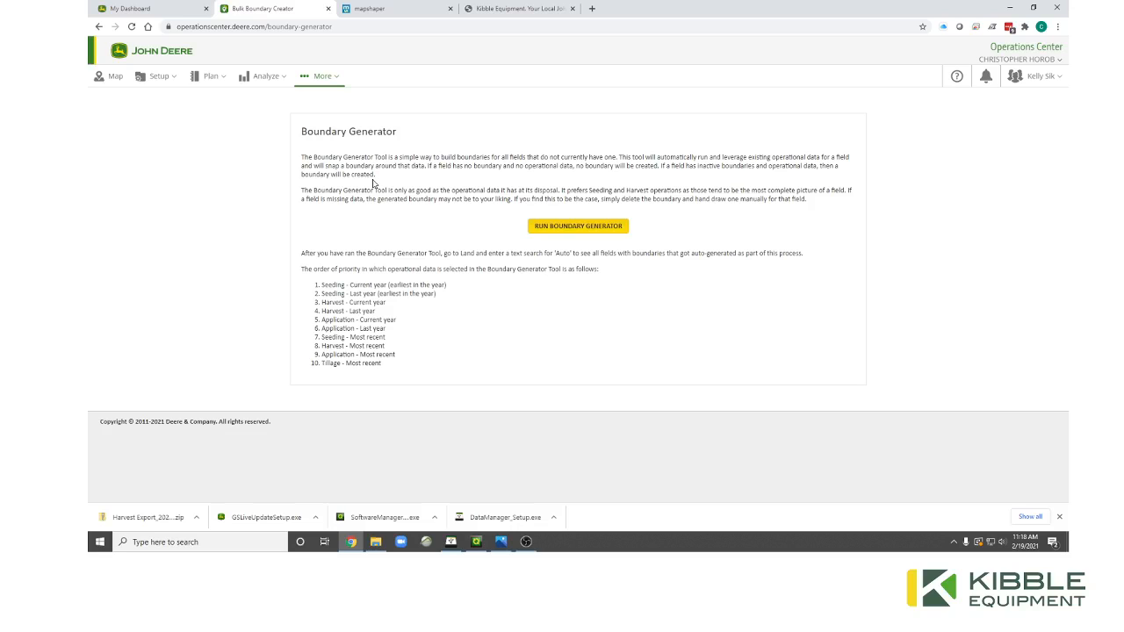
left_click(109, 76)
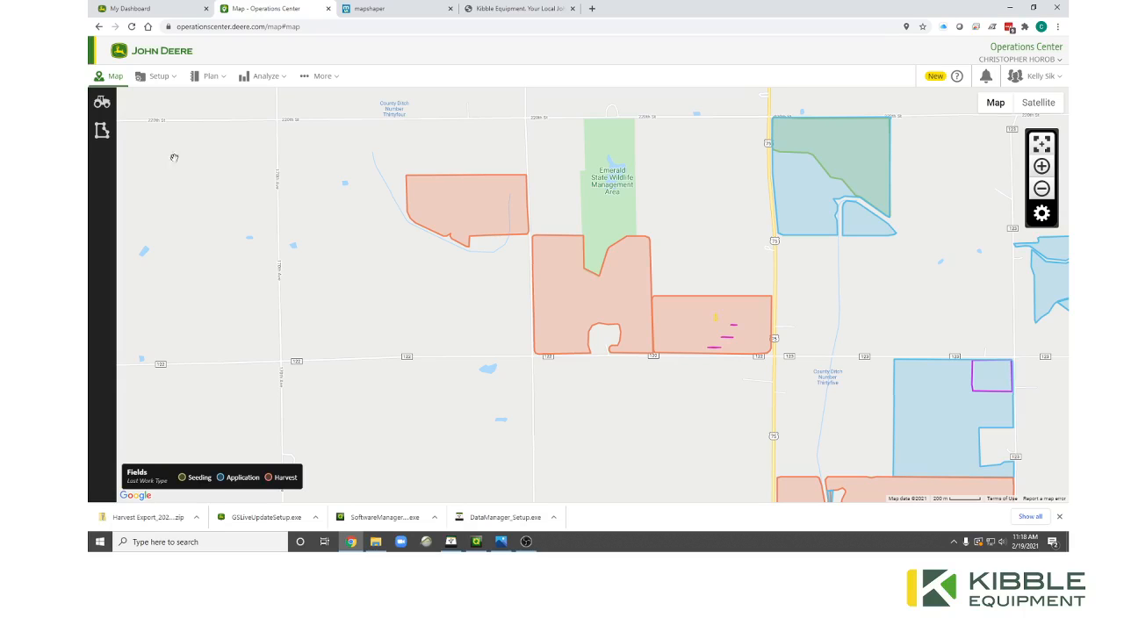
Tick field 297 in the fields list and open the Export Data dialog for it.
left_click(102, 132)
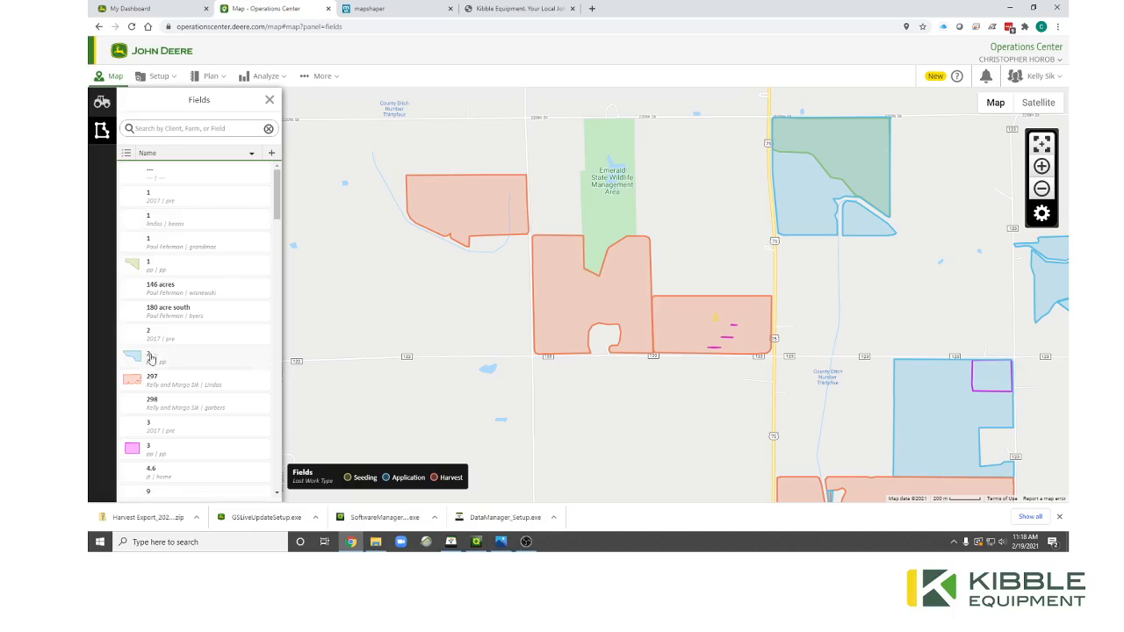
left_click(127, 154)
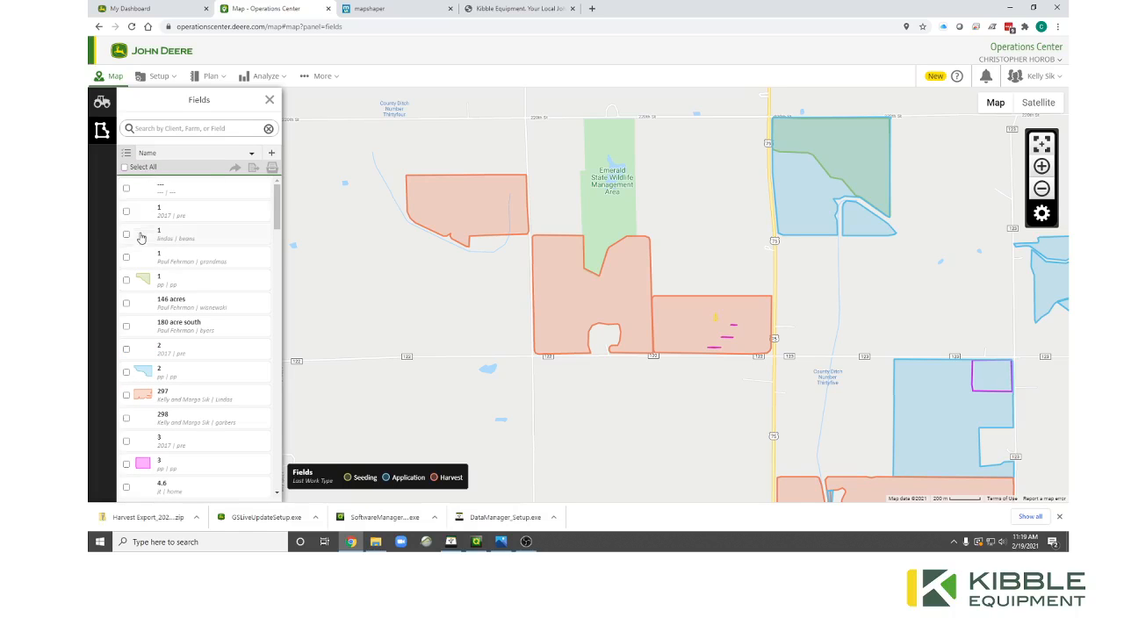
left_click(125, 395)
left_click(236, 172)
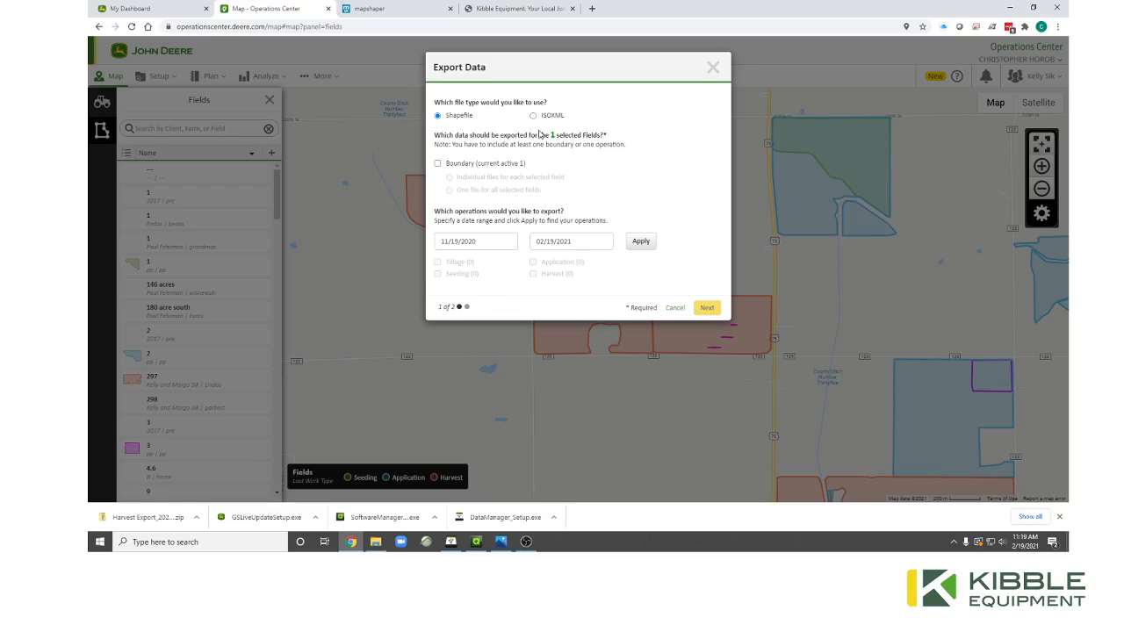
Include the boundary and the harvest operation from a June 2, 2020 start date.
left_click(437, 163)
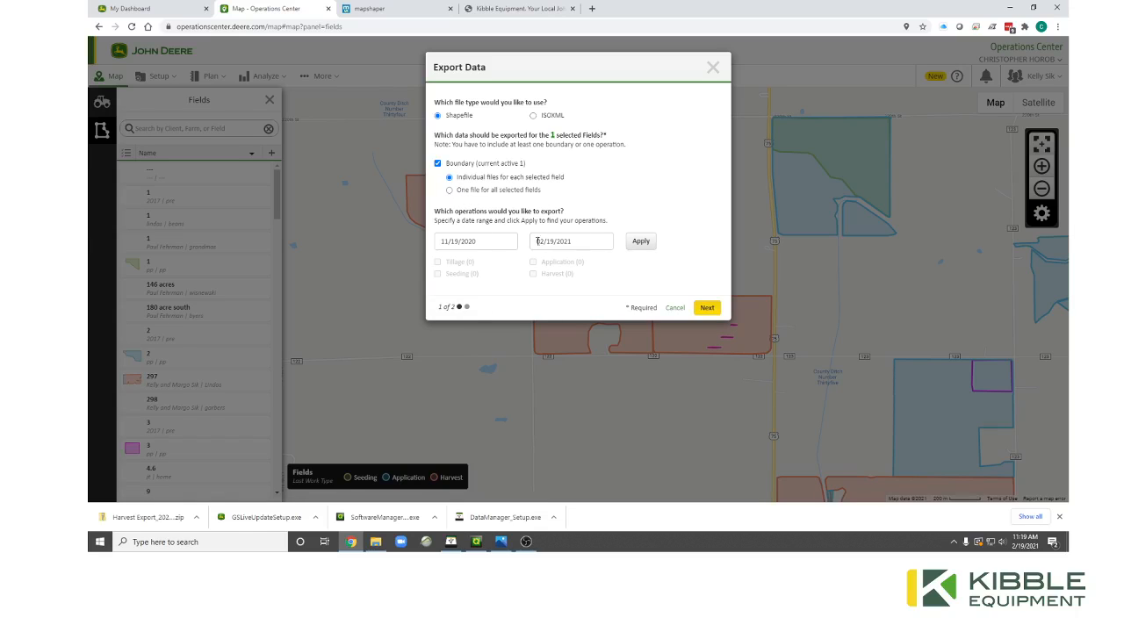
left_click(498, 246)
left_click(445, 266)
left_click(445, 266)
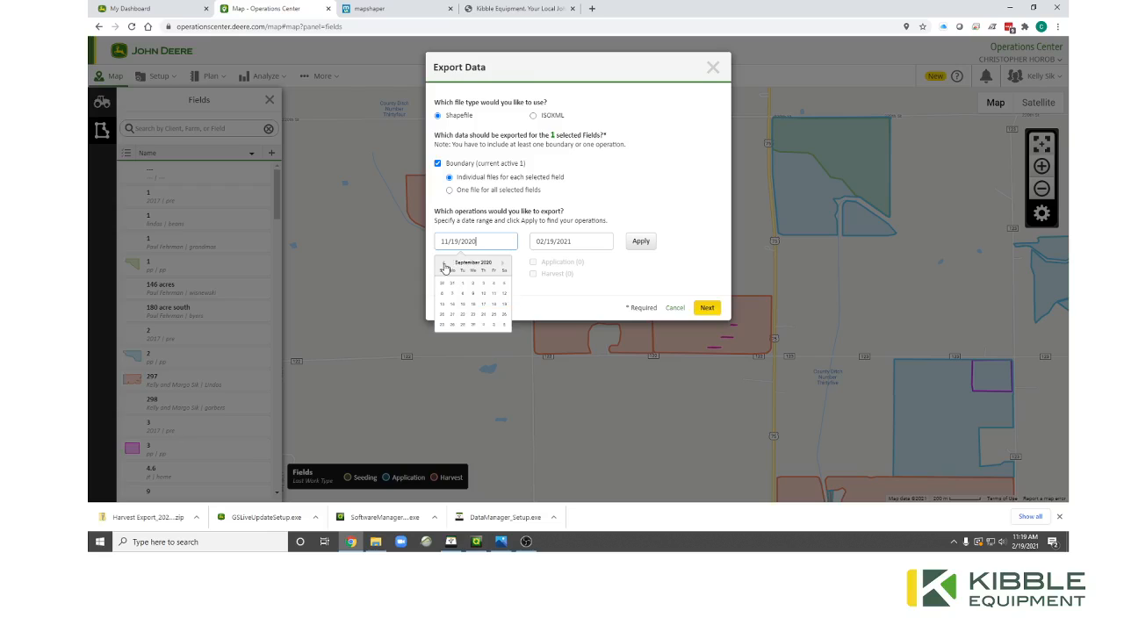
left_click(445, 266)
left_click(445, 266)
left_click(445, 266)
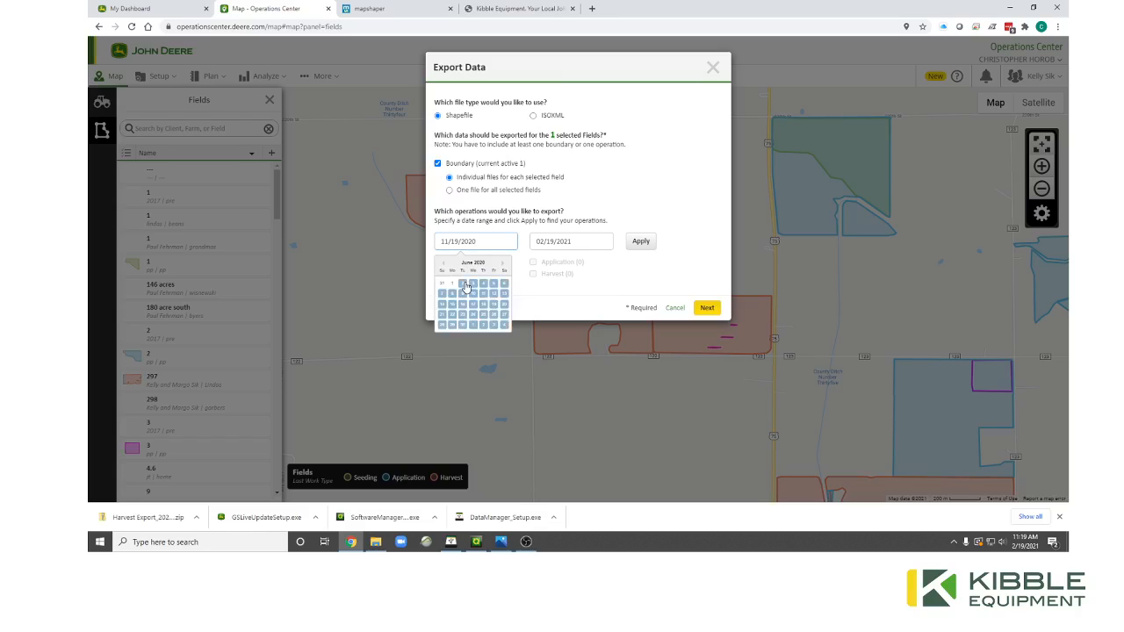
left_click(463, 282)
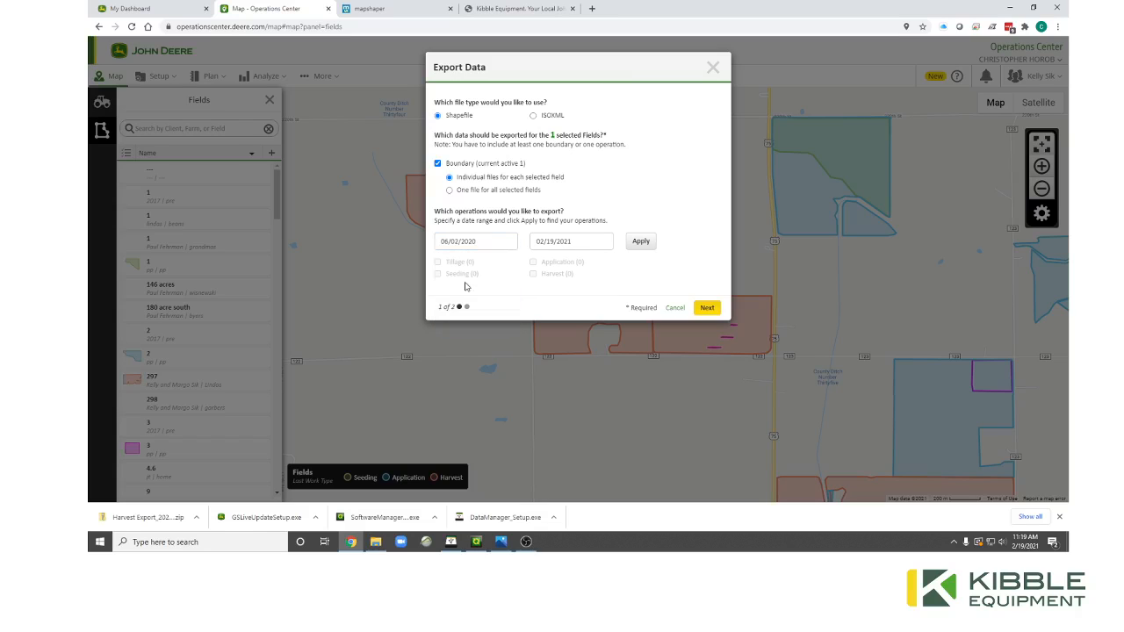
left_click(642, 243)
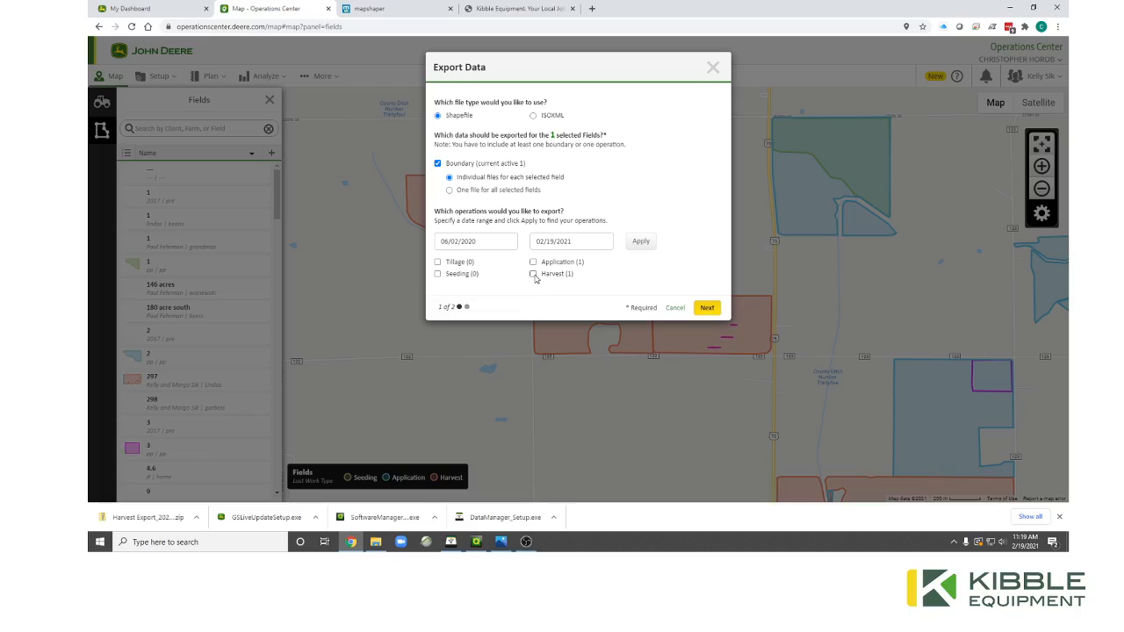
left_click(534, 275)
left_click(703, 309)
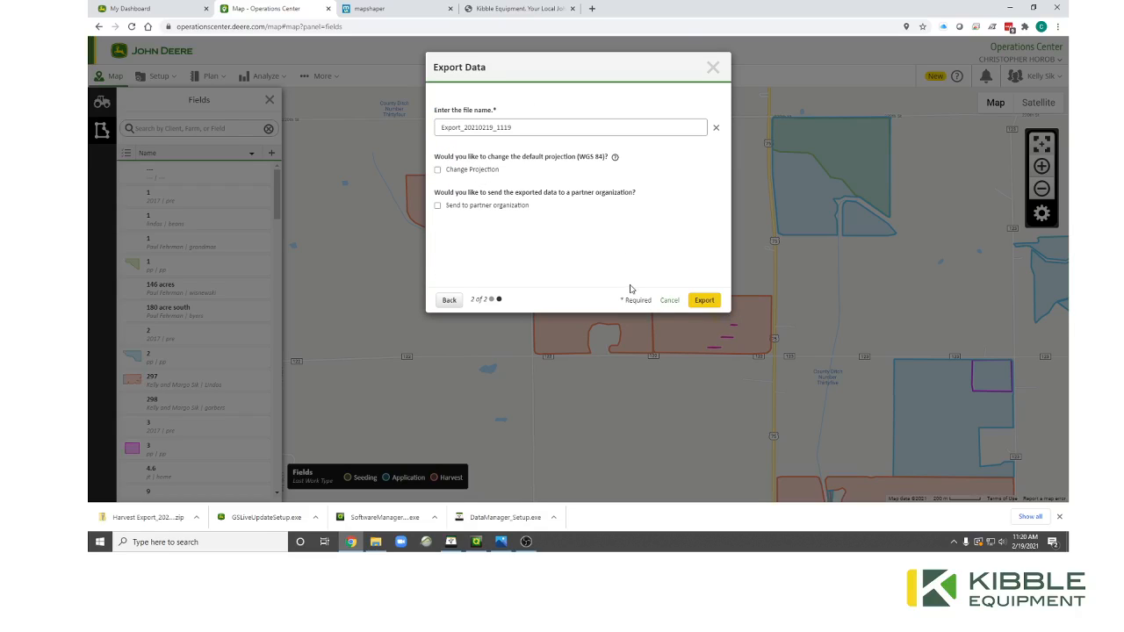
Prefix the export file name with Test2 and keep the WGS 84 projection.
left_click(445, 123)
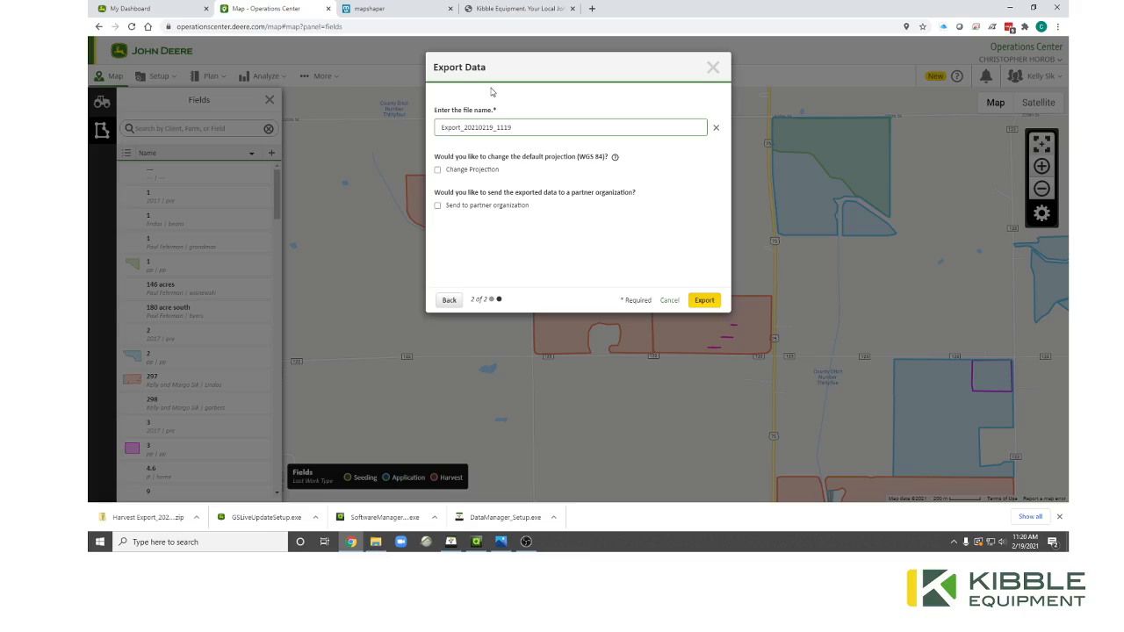
type("Test2")
left_click(438, 171)
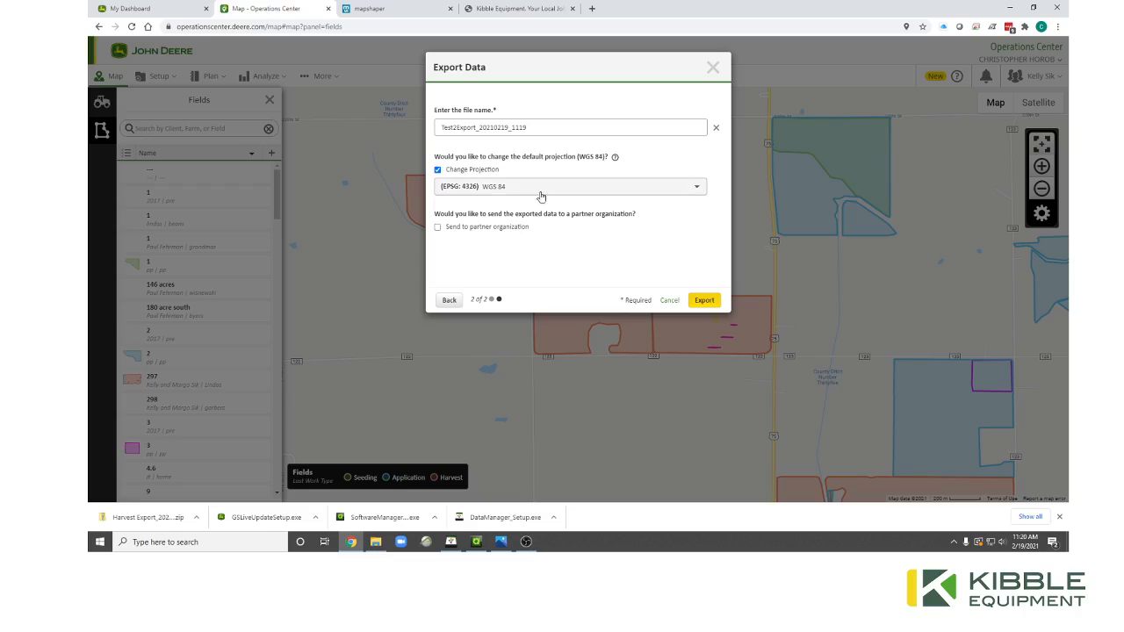
left_click(488, 189)
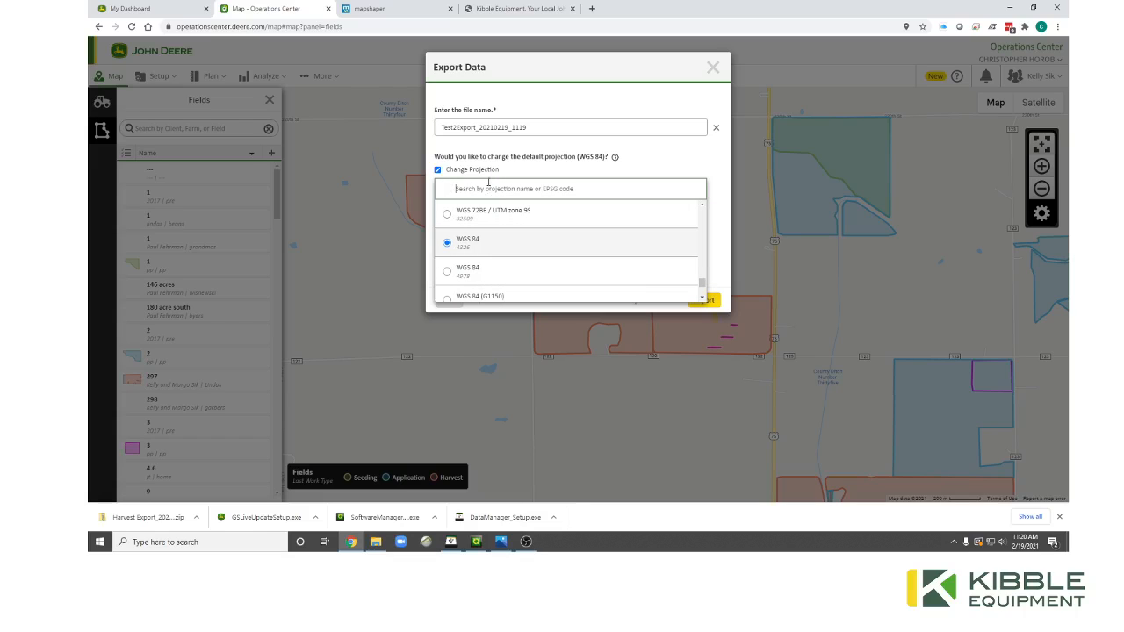
left_click(493, 164)
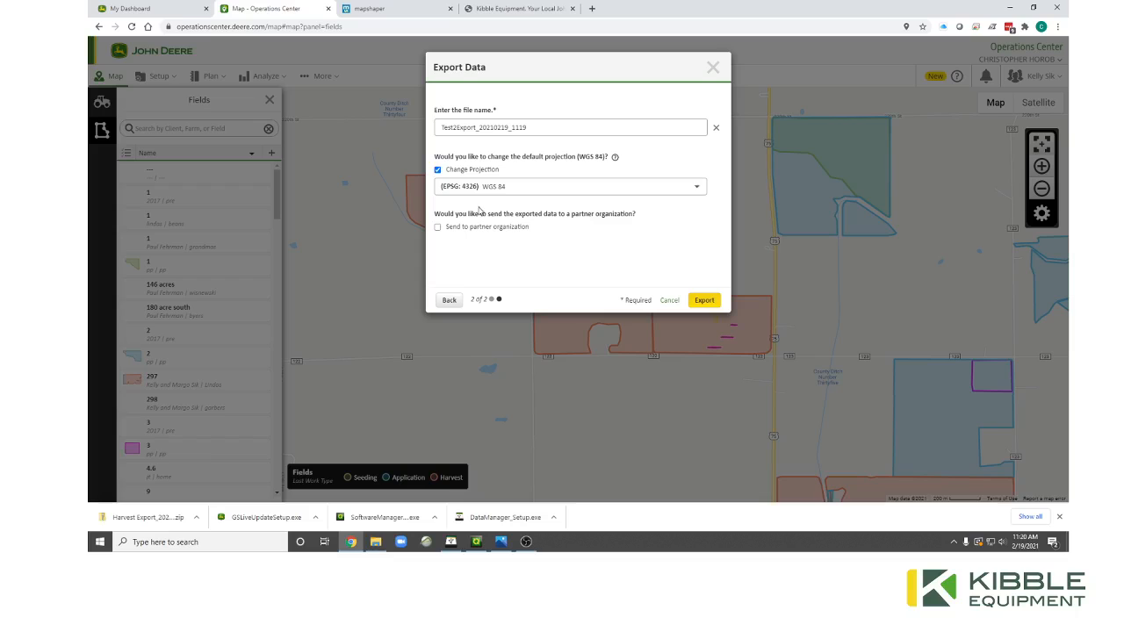
Leave sending to a partner organization off, start the export, and go to Files.
left_click(437, 227)
left_click(439, 246)
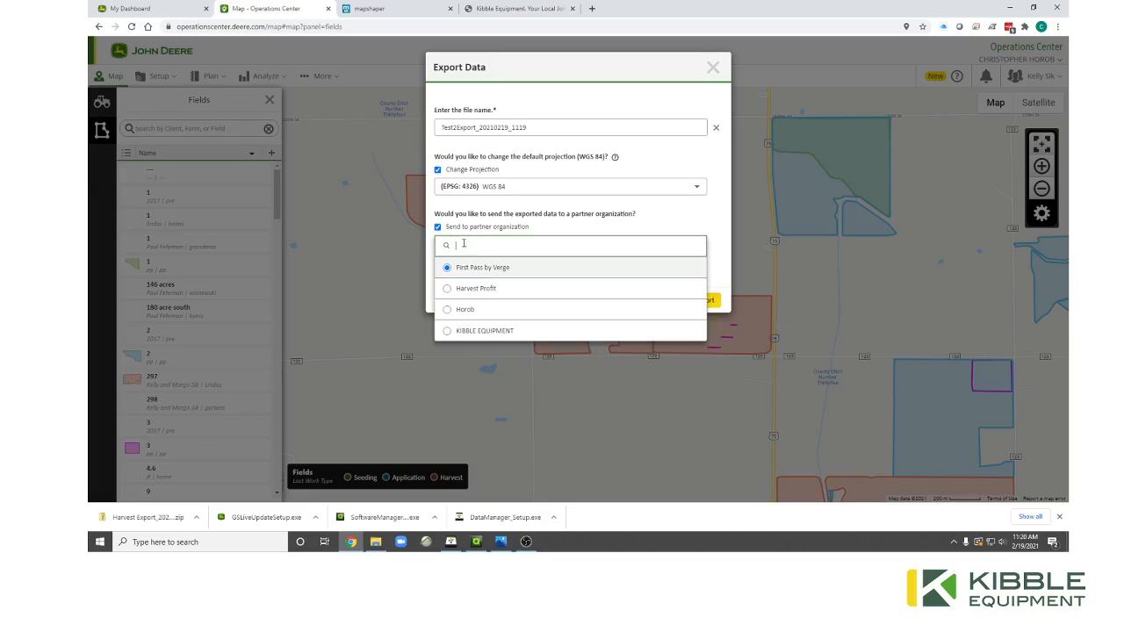
left_click(473, 316)
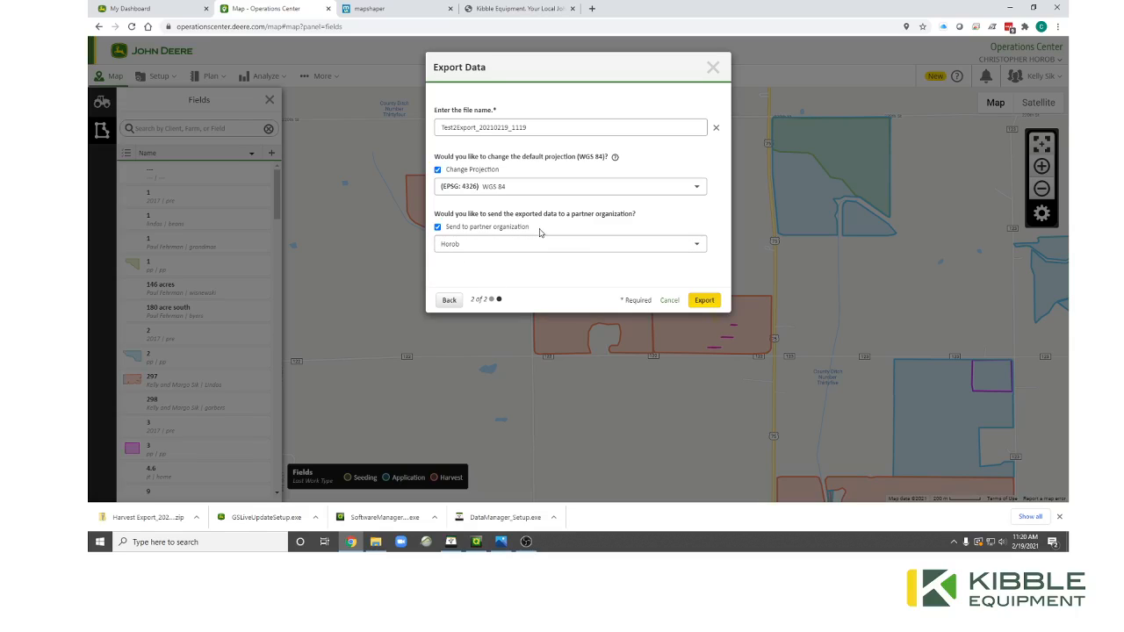
left_click(493, 226)
left_click(497, 227)
left_click(455, 229)
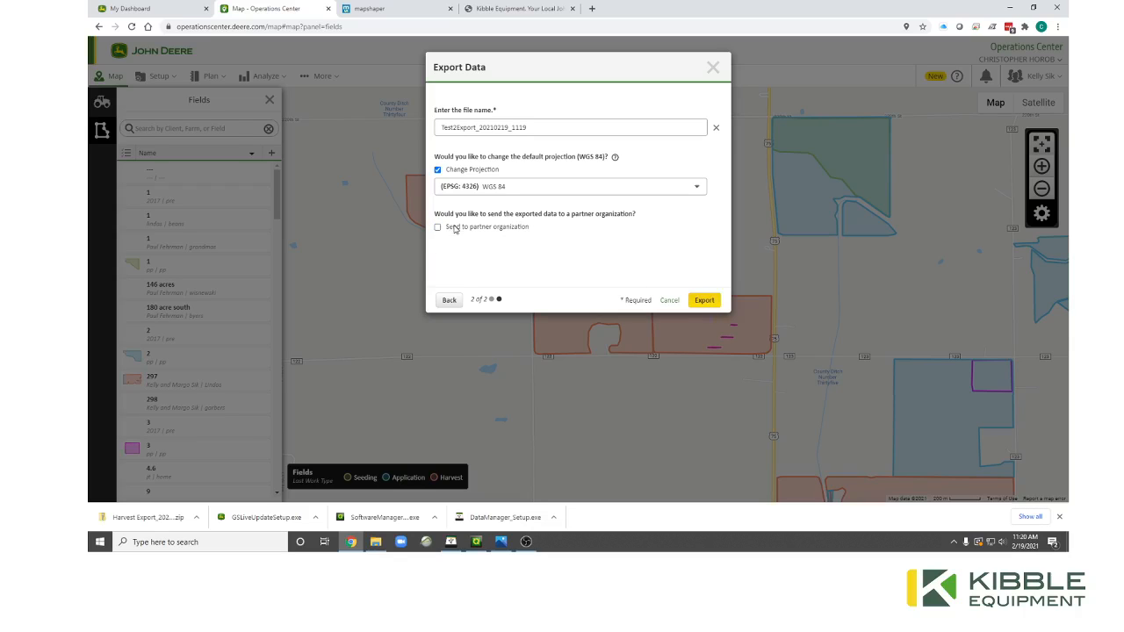
left_click(709, 301)
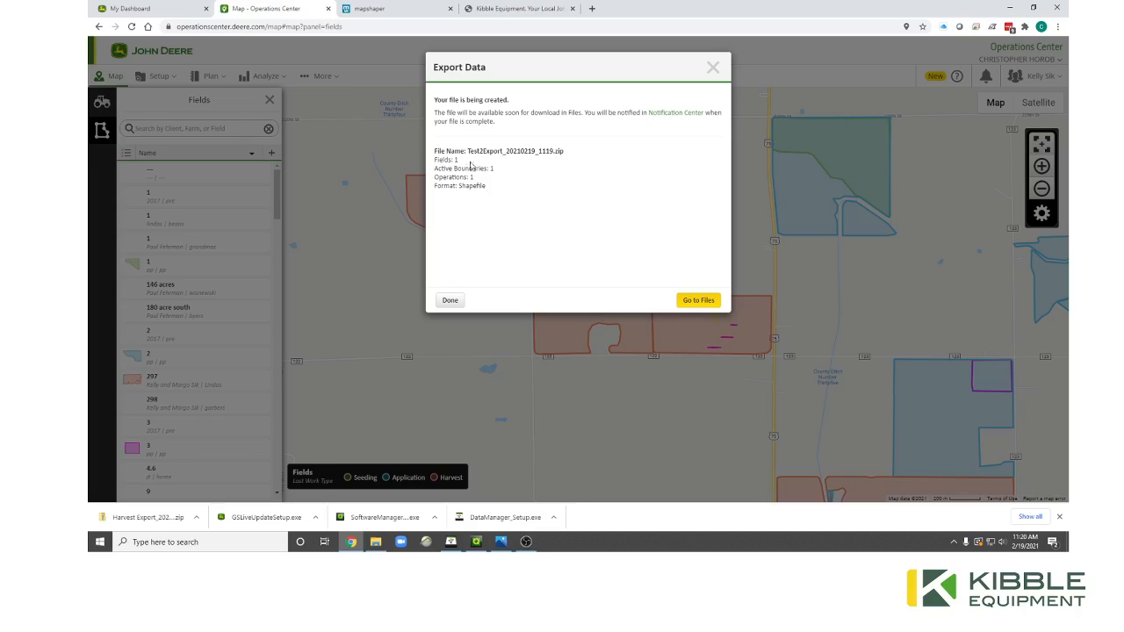
left_click(695, 301)
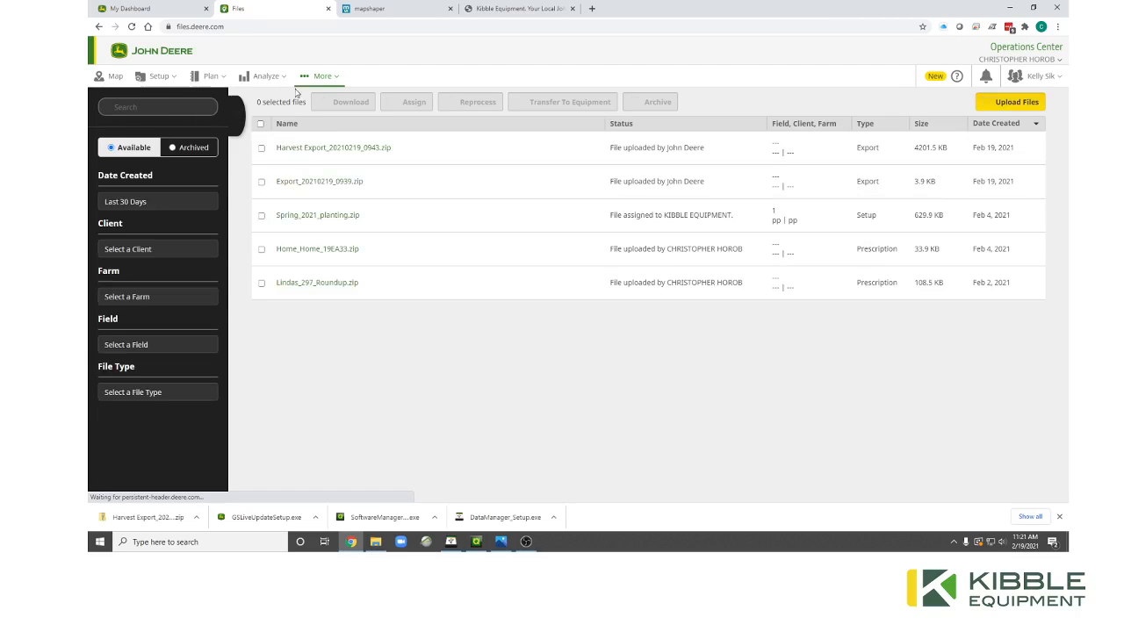
Glance at the More tools menu, then switch to the Mapshaper browser tab.
left_click(319, 77)
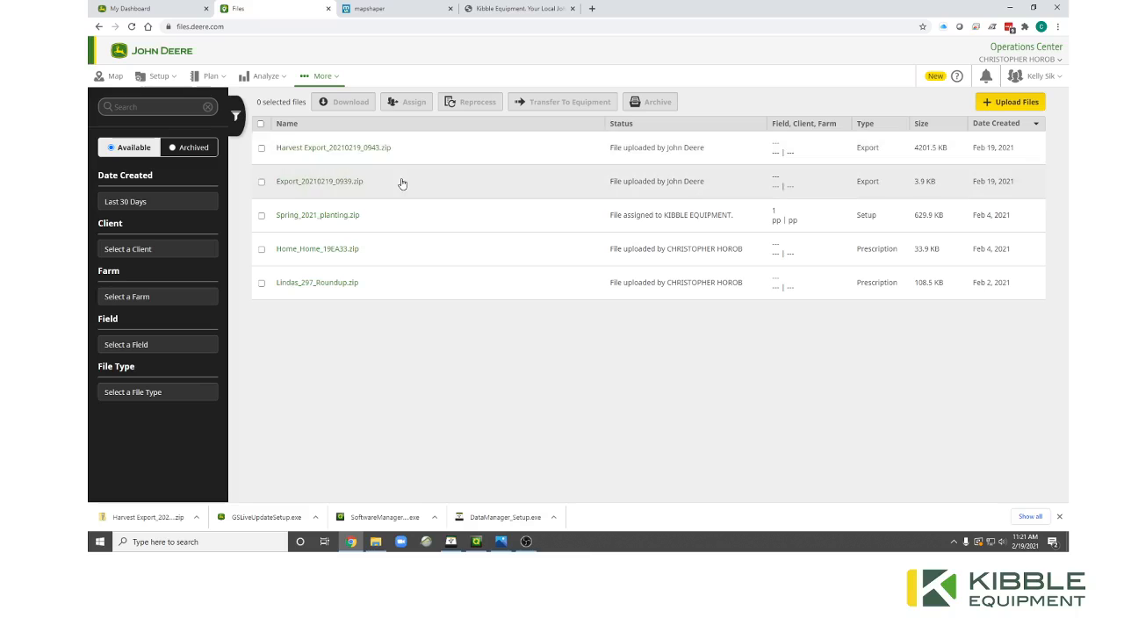
left_click(382, 15)
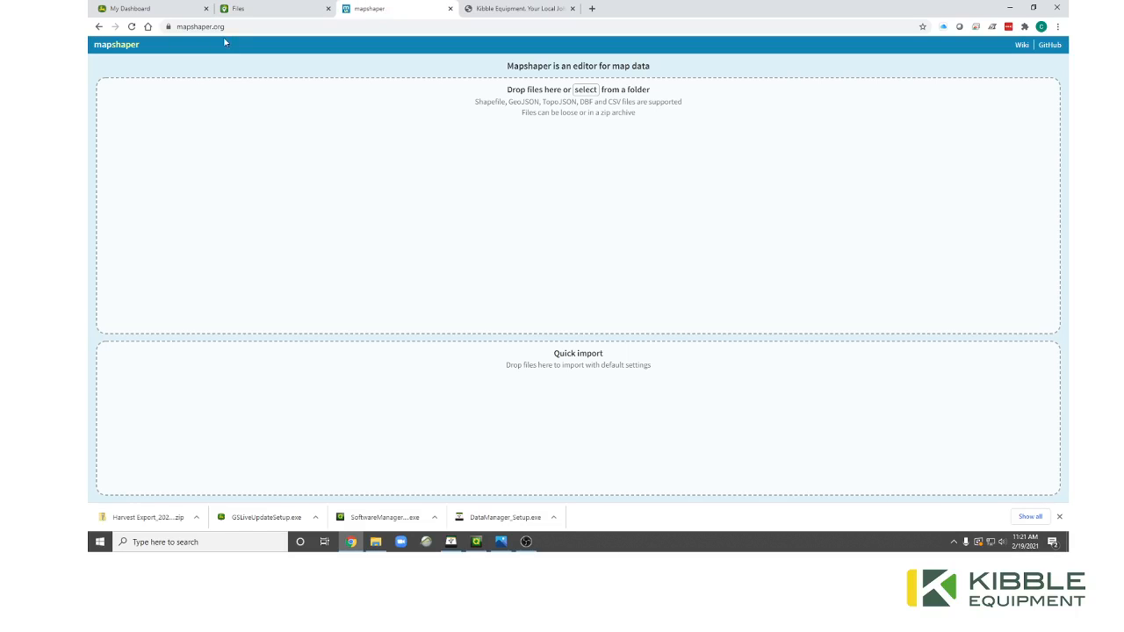
Import the Export_20210219_0939 boundary zip from Downloads into Mapshaper, then reload to clear it.
left_click(374, 541)
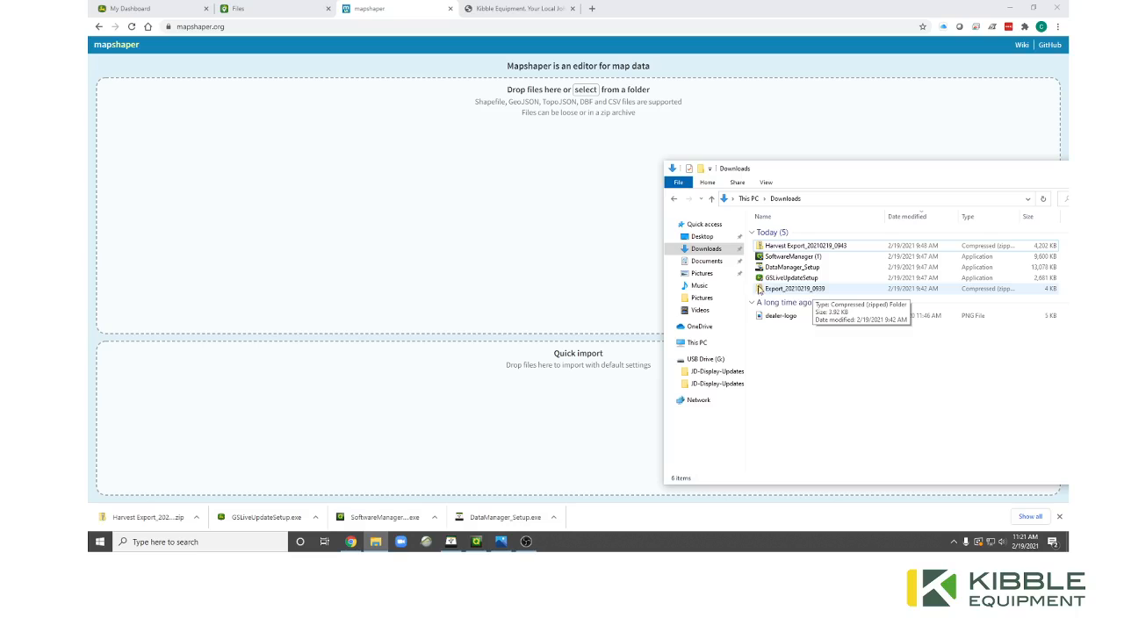
left_click_drag(803, 293, 539, 184)
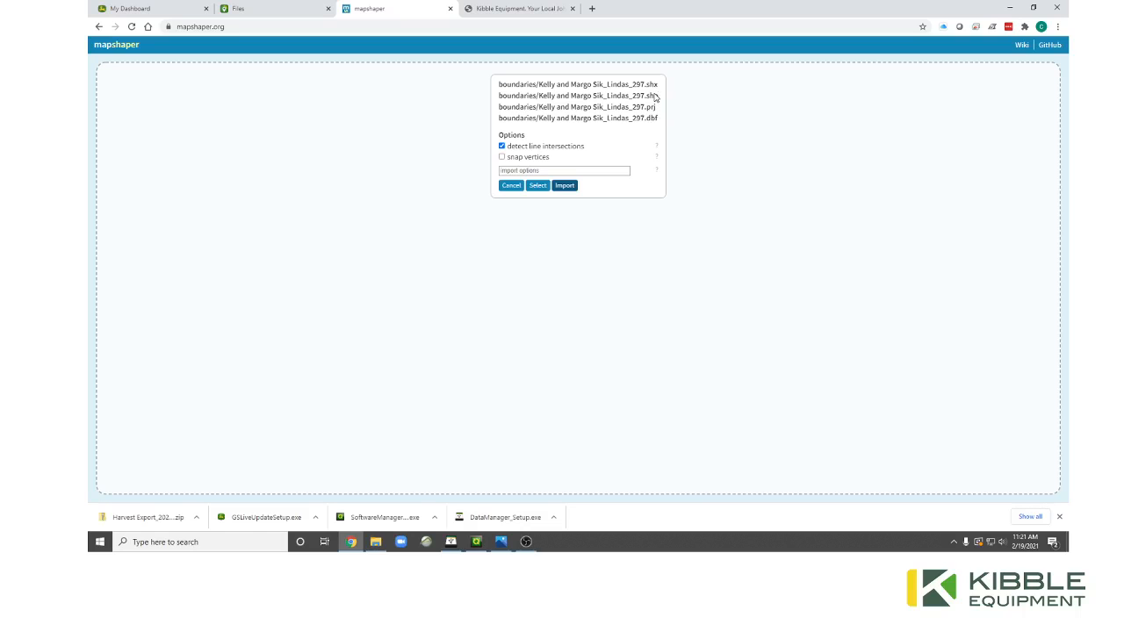
left_click(564, 187)
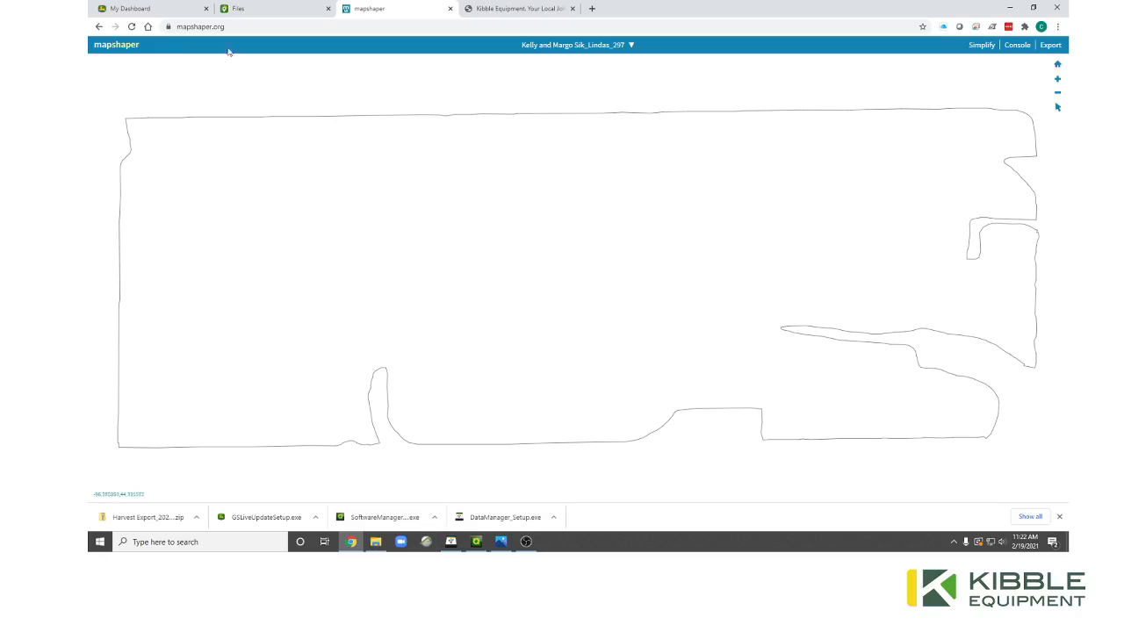
left_click(131, 27)
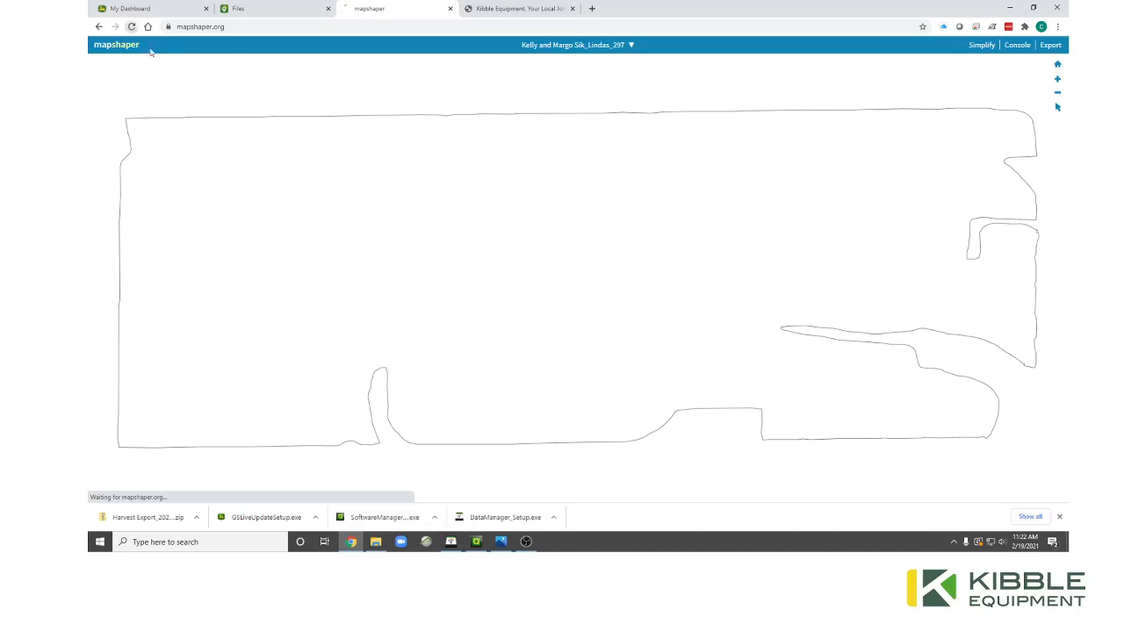
Drop the Harvest Export zip from Downloads into Mapshaper, import it, then return to Operations Center Files.
left_click(376, 542)
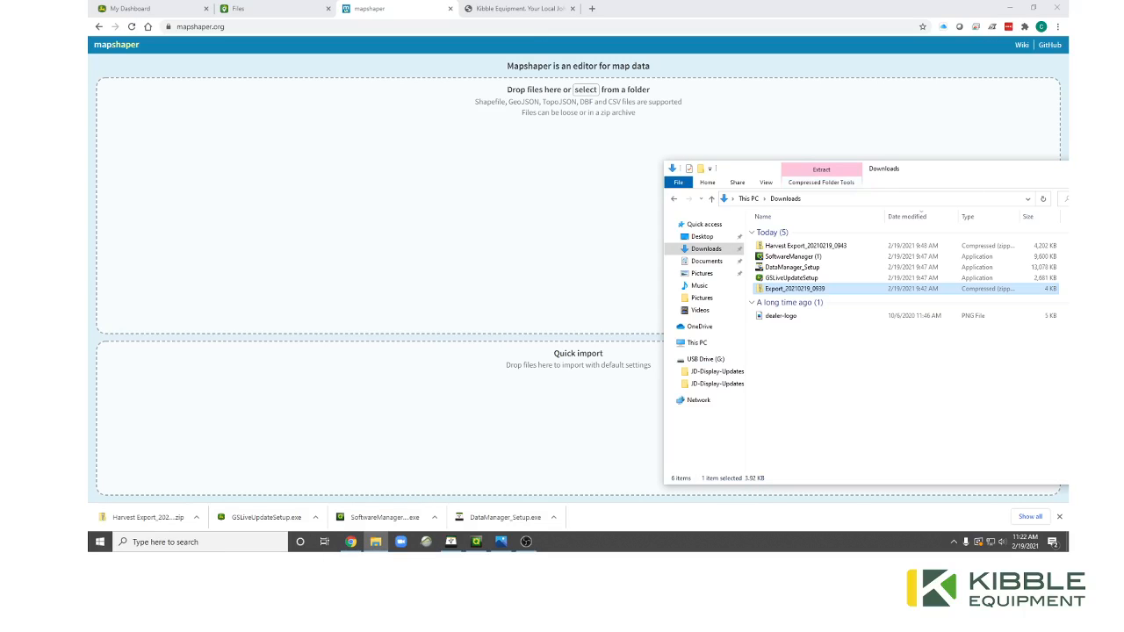
left_click_drag(808, 246, 447, 219)
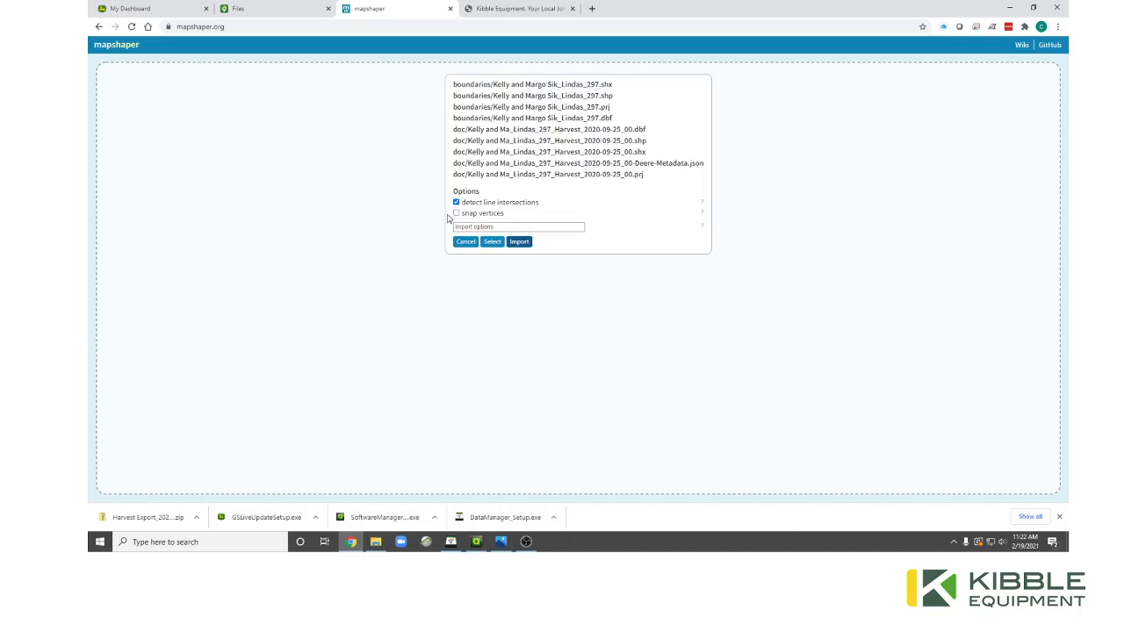
left_click(515, 244)
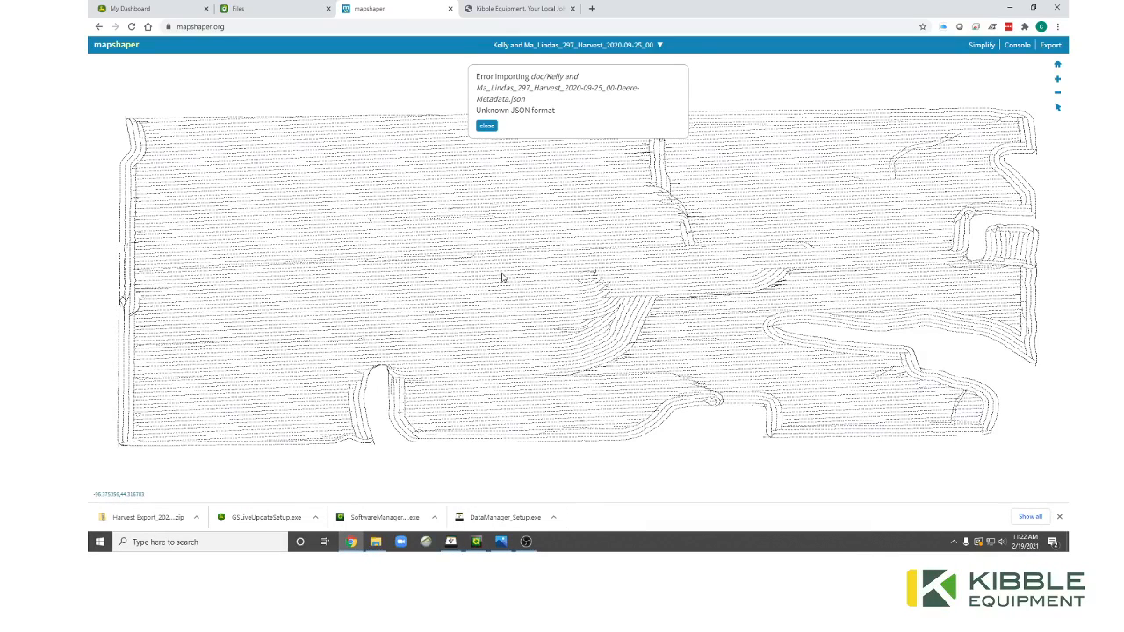
left_click(259, 8)
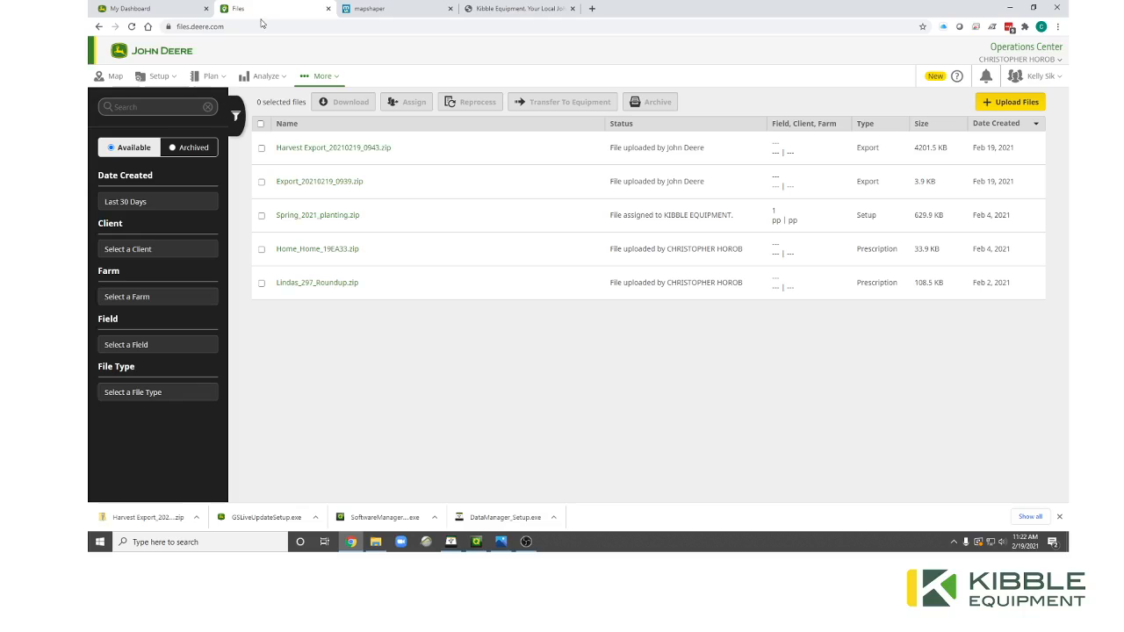
Select the Harvest Export and Export zips, and close the Download prompt without downloading.
left_click(260, 151)
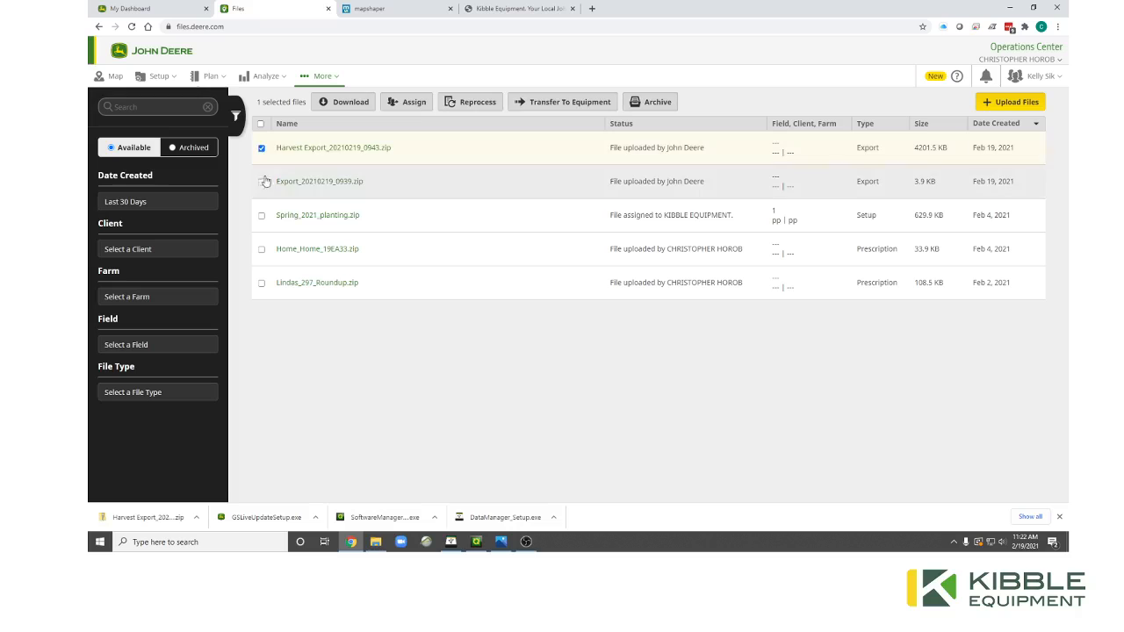
left_click(261, 182)
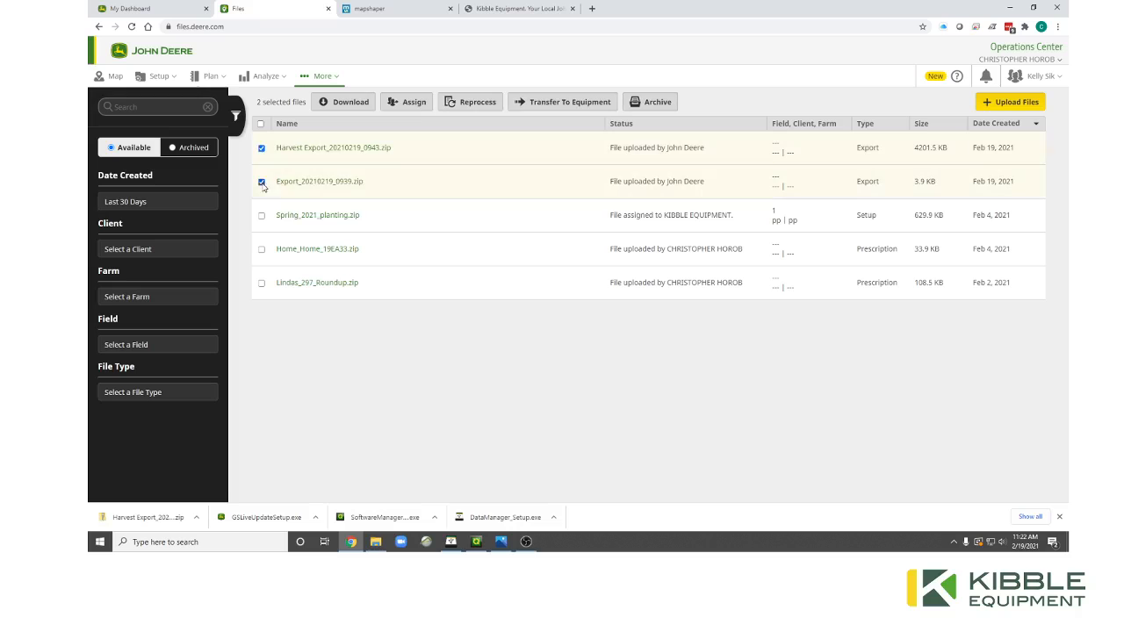
left_click(334, 104)
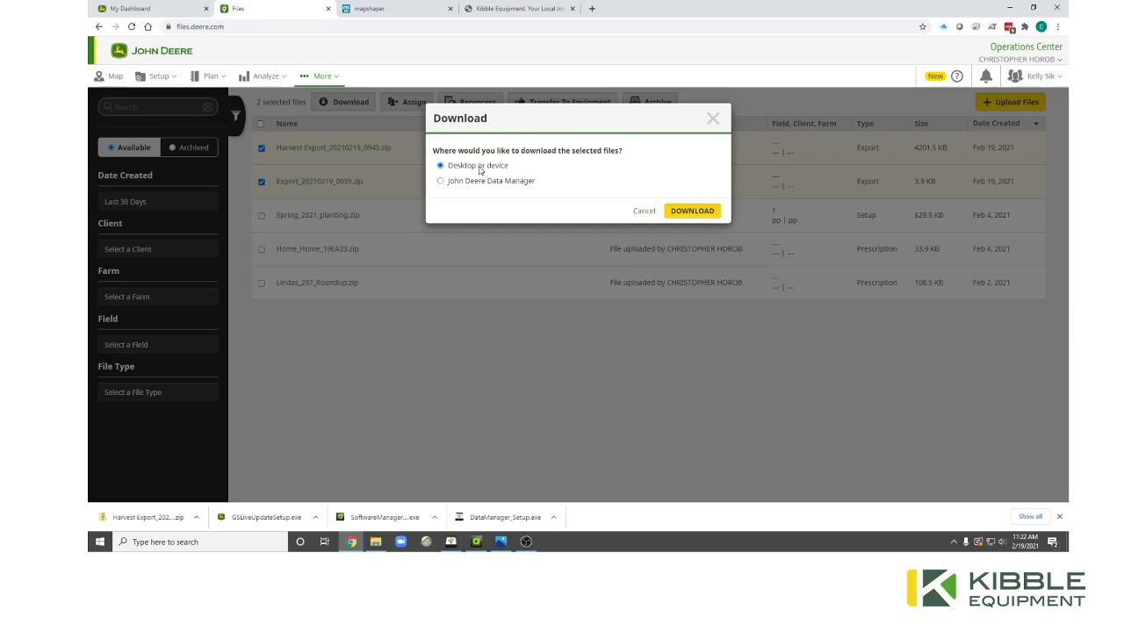
left_click(712, 119)
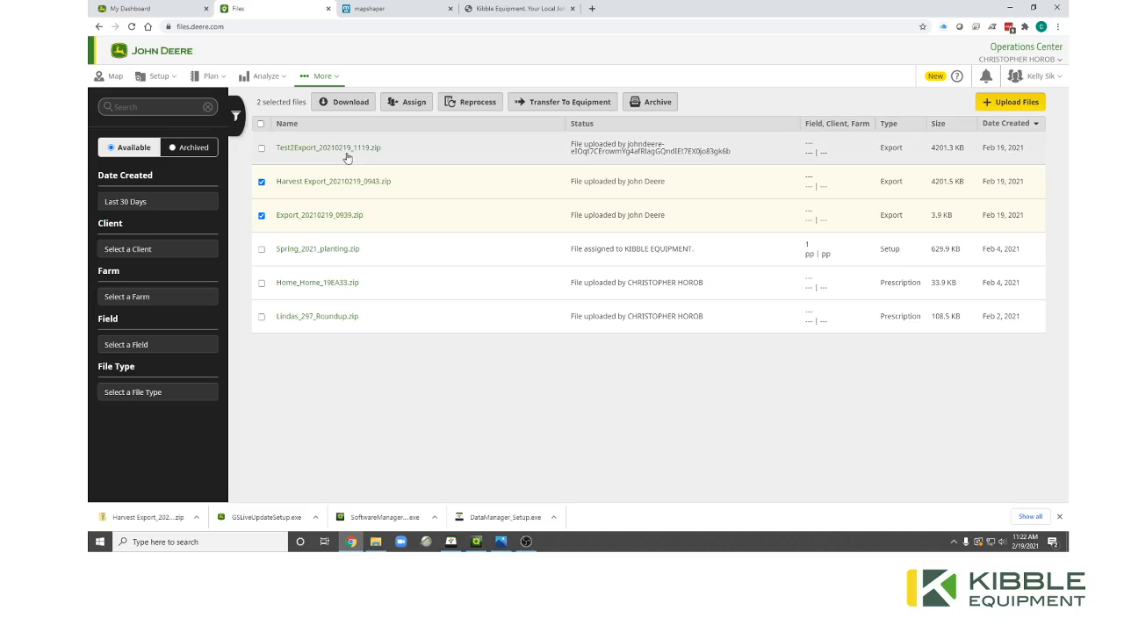
Assign the Harvest Export and Export zips to the chosen partner, keeping a copy.
left_click(407, 106)
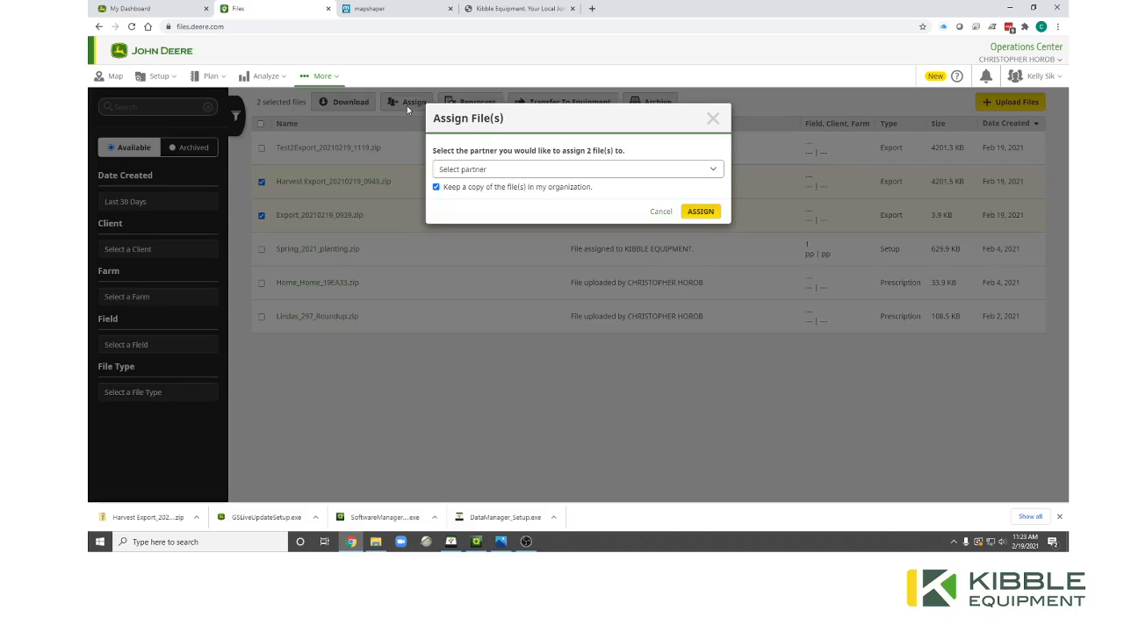
left_click(501, 171)
left_click(494, 234)
left_click(700, 211)
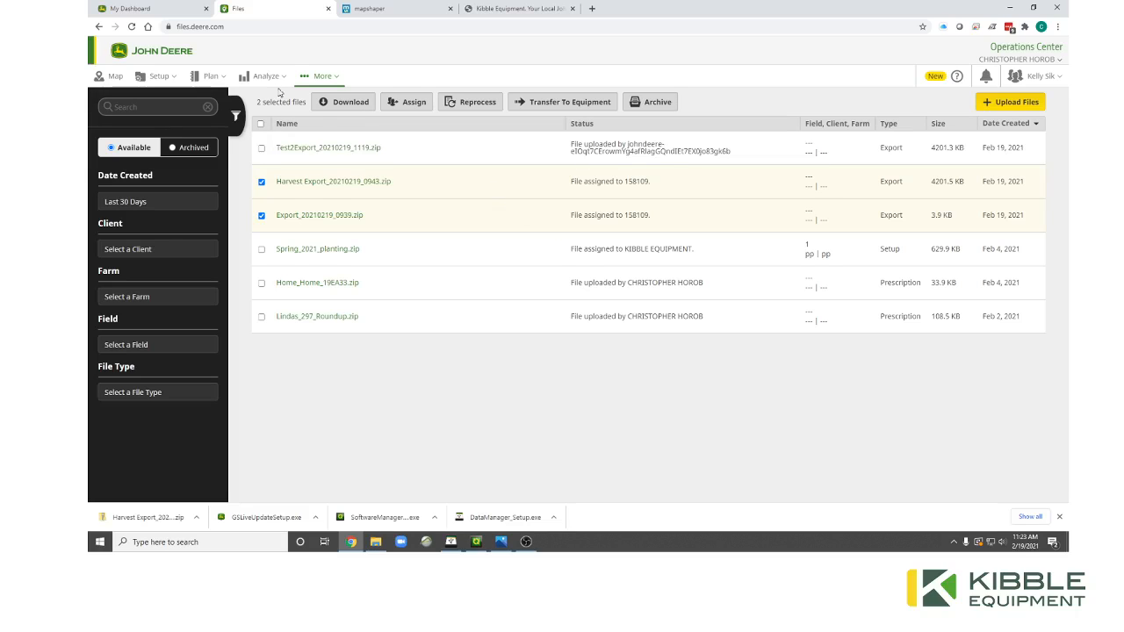
left_click(167, 76)
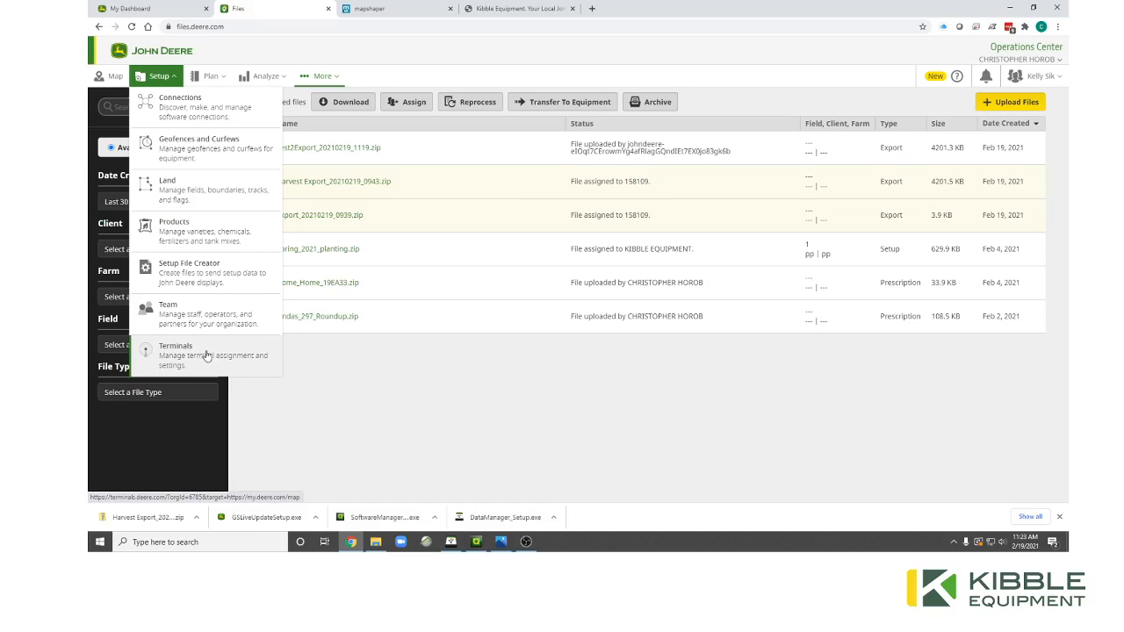
On the Setup > Team page, begin adding a new partner via the + button.
left_click(200, 317)
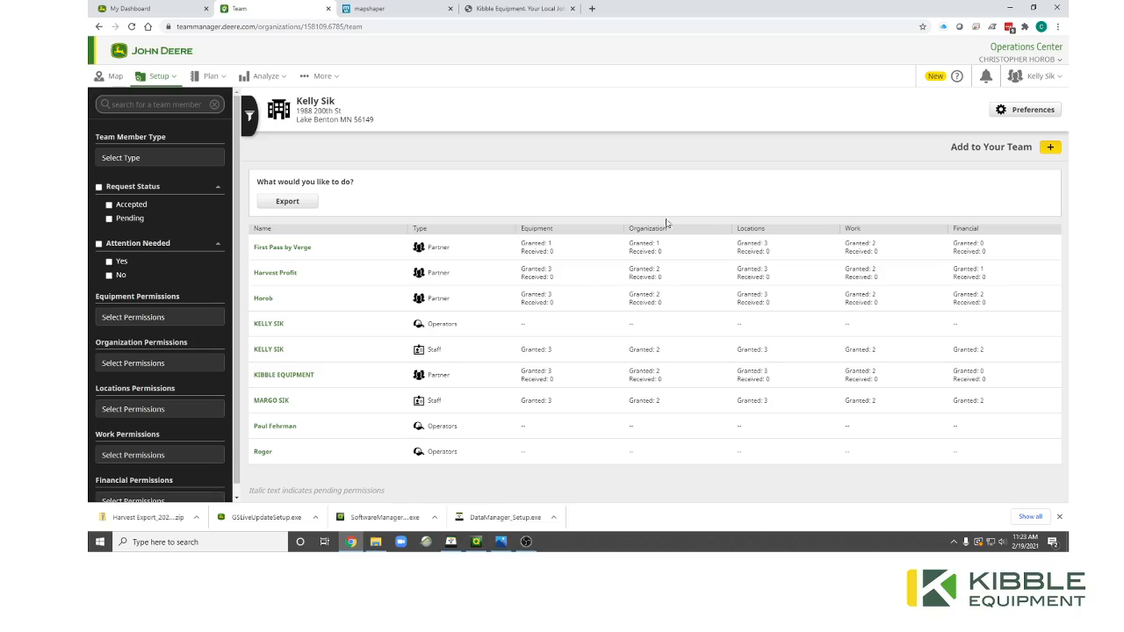
left_click(1046, 148)
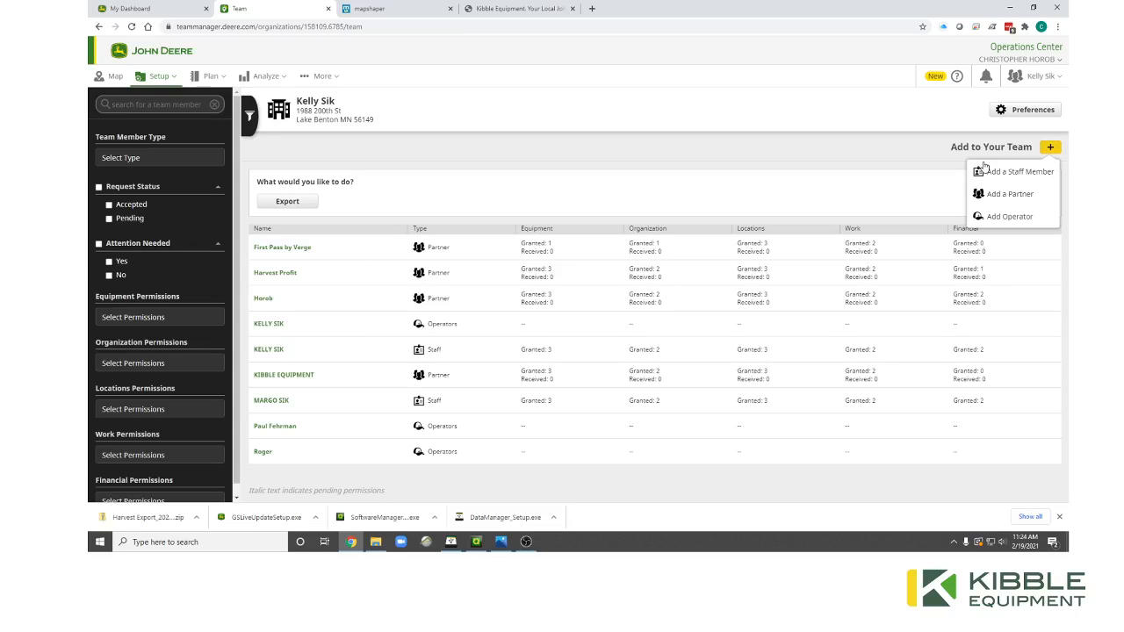
left_click(1006, 199)
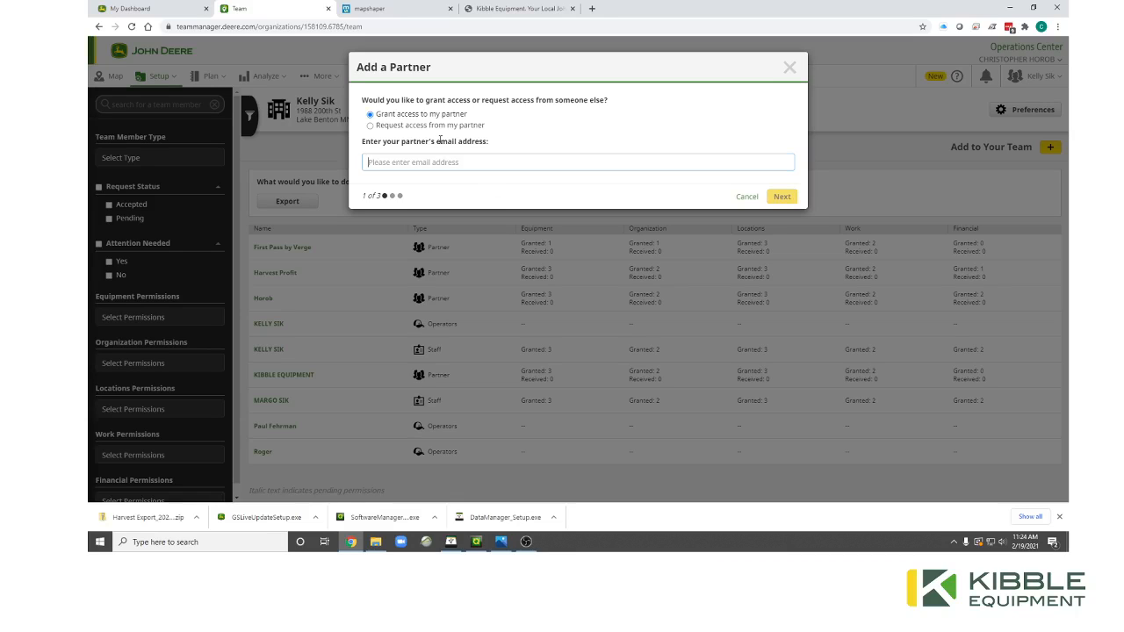
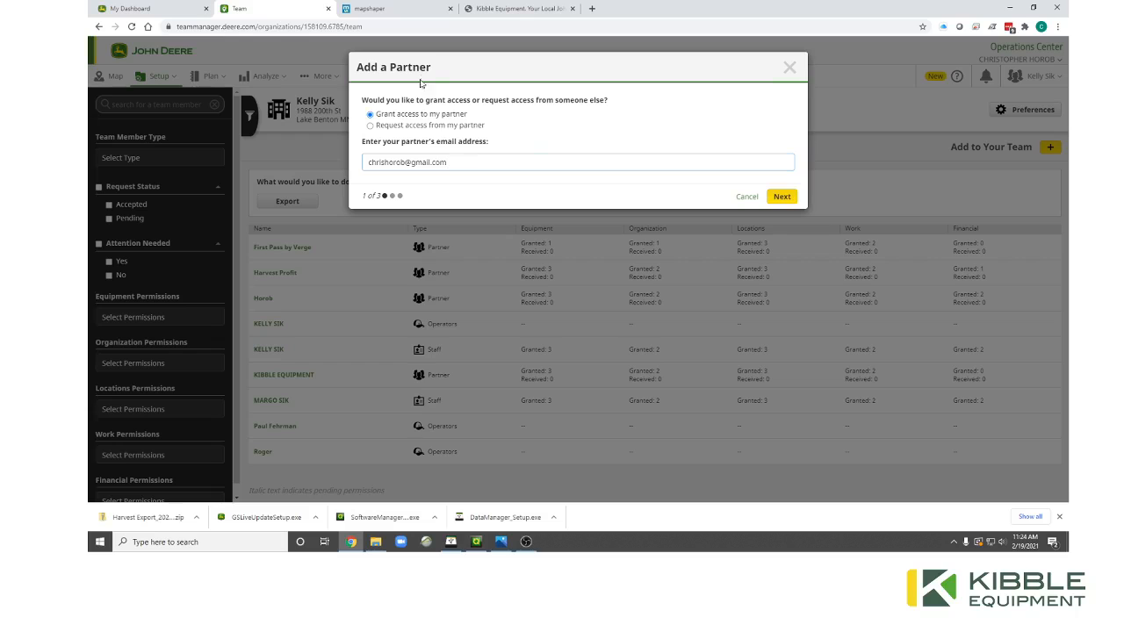
Enter the partner's e-mail address, review the granted permissions, and send the invitation.
left_click(781, 196)
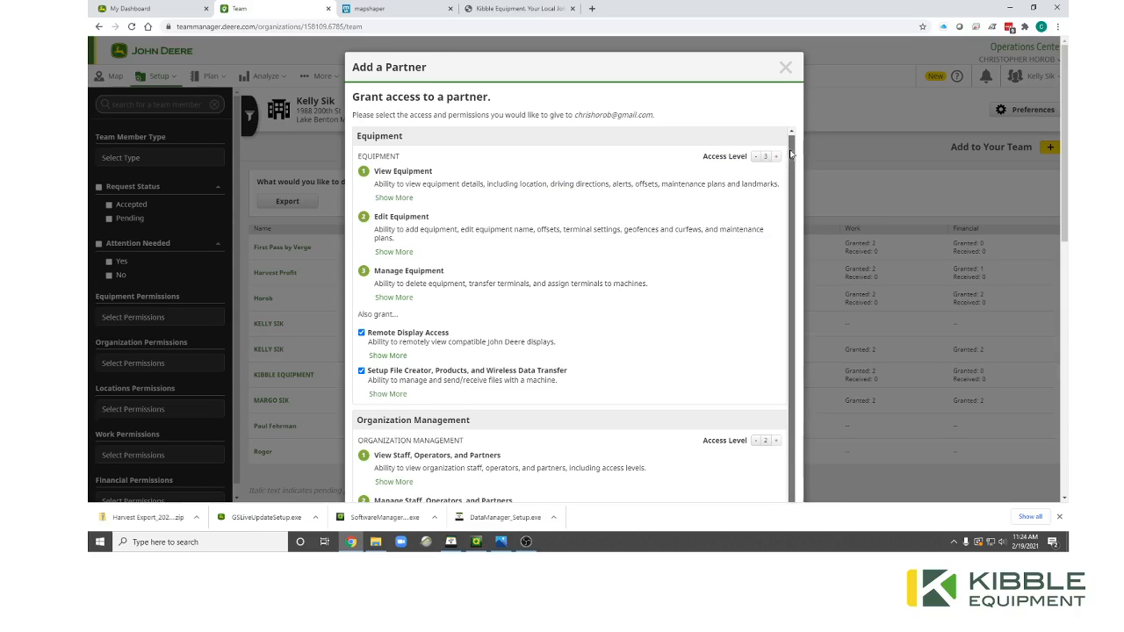
scroll(676, 243, "down", 5)
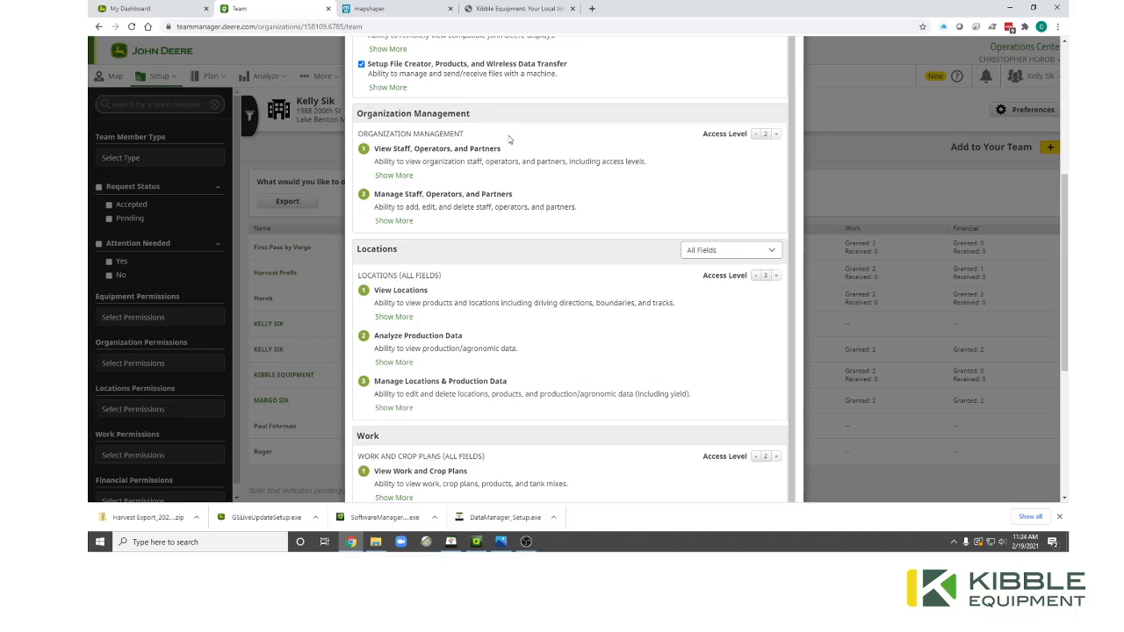
scroll(516, 193, "down", 3)
scroll(524, 205, "down", 1)
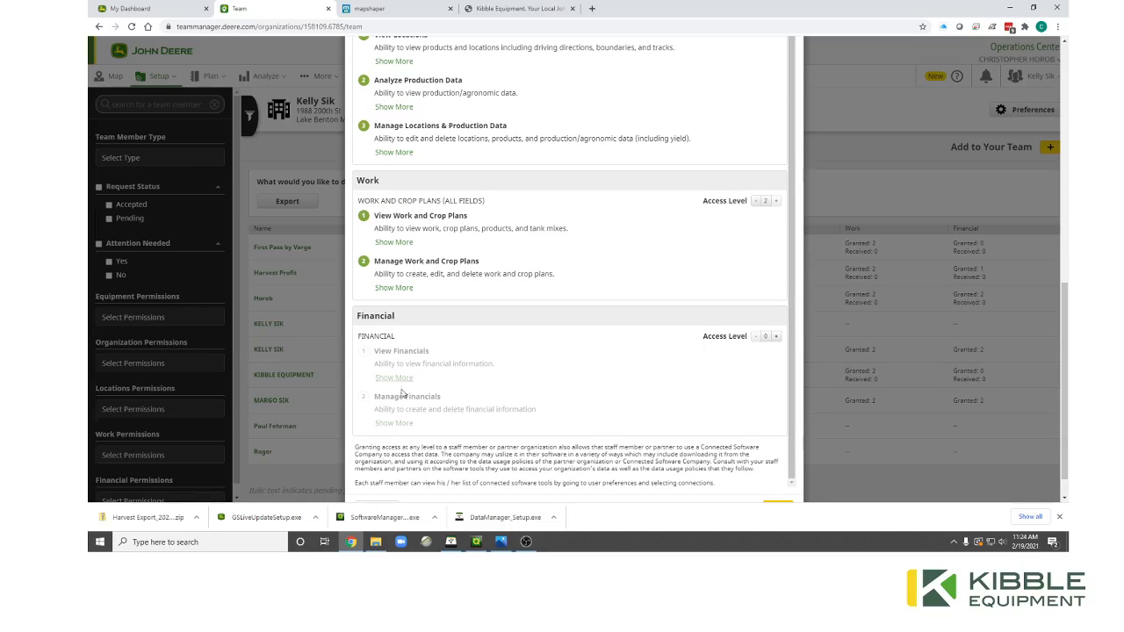
scroll(487, 279, "up", 3)
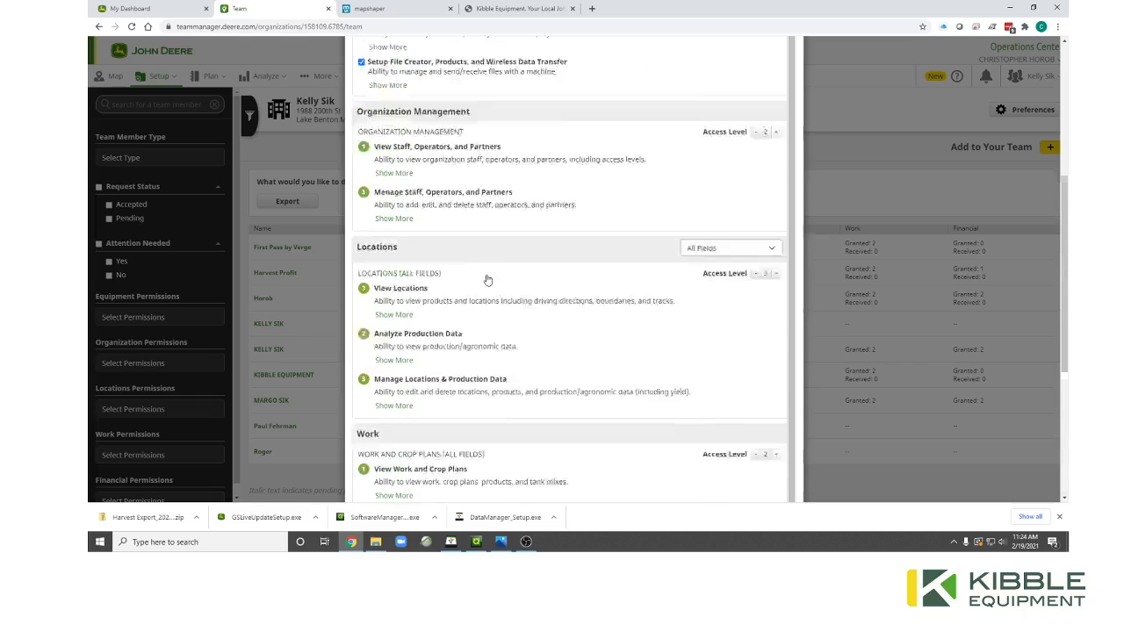
scroll(487, 279, "up", 4)
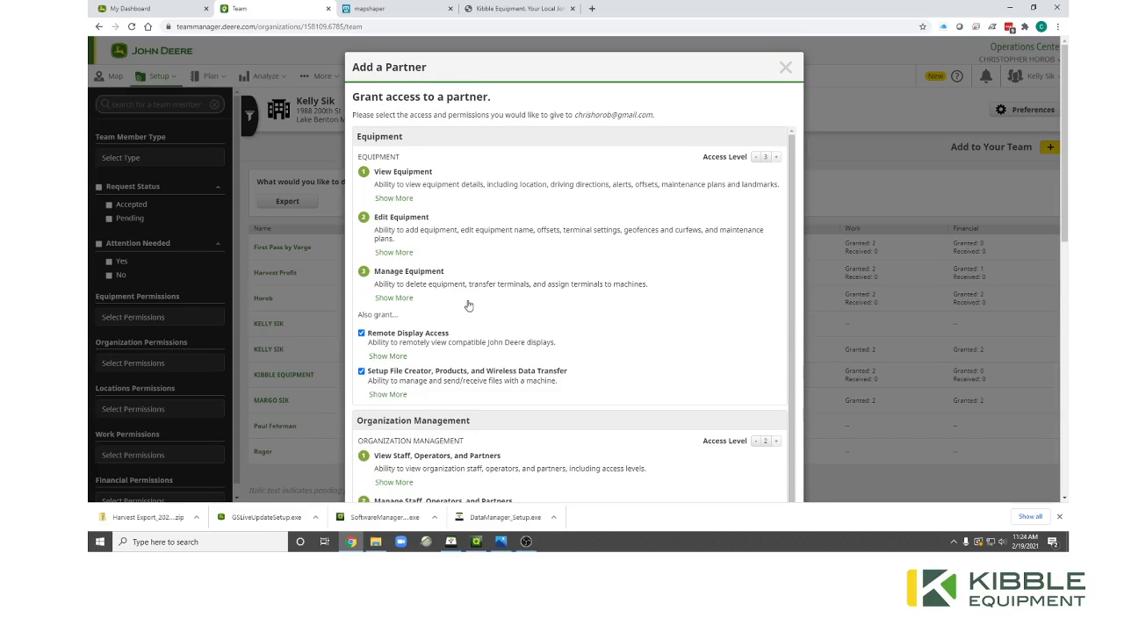
scroll(468, 306, "down", 9)
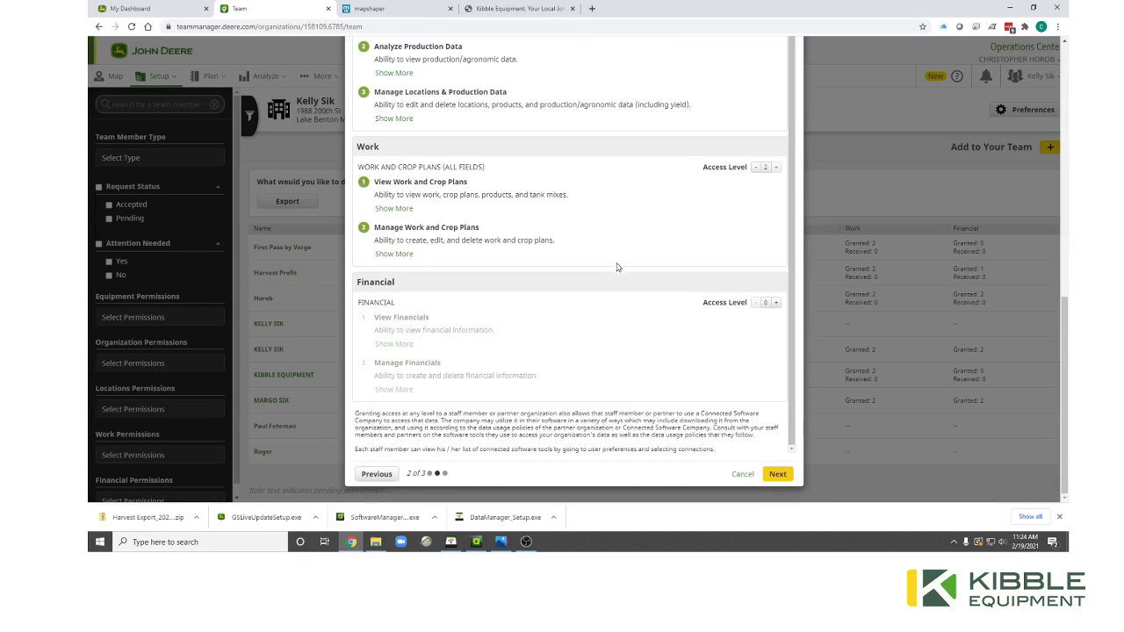
left_click(776, 475)
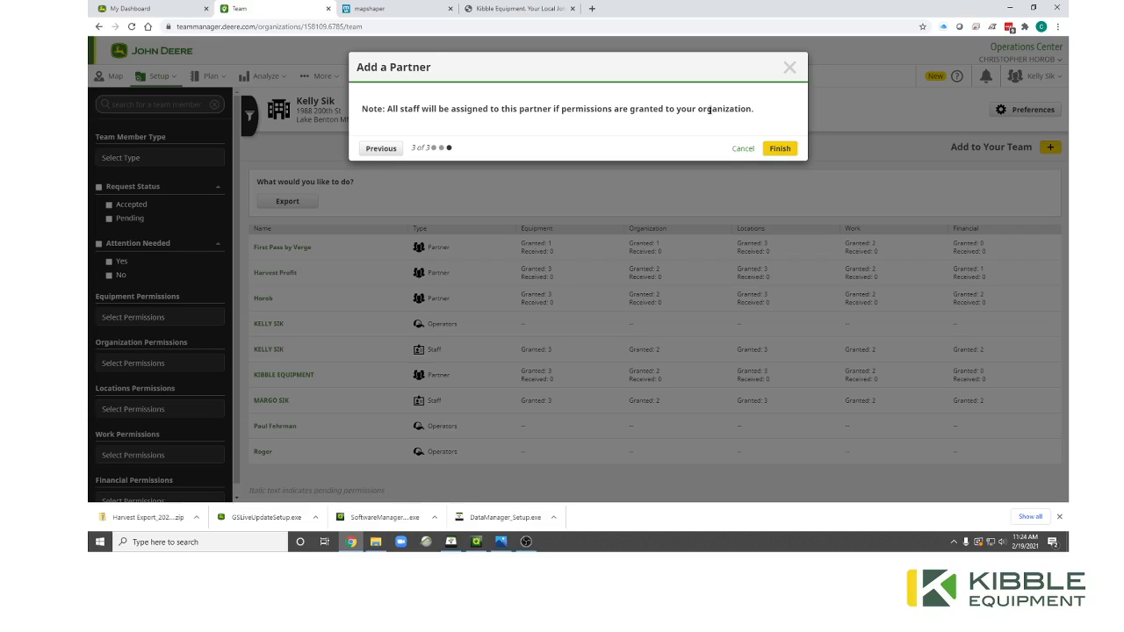
left_click(779, 148)
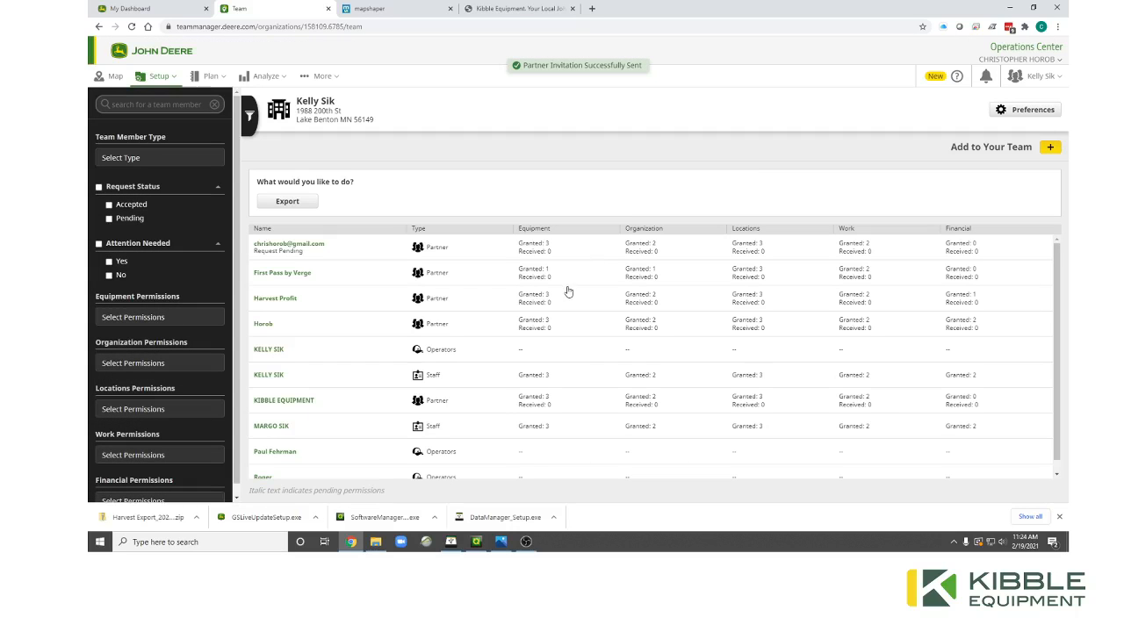
scroll(568, 292, "down", 1)
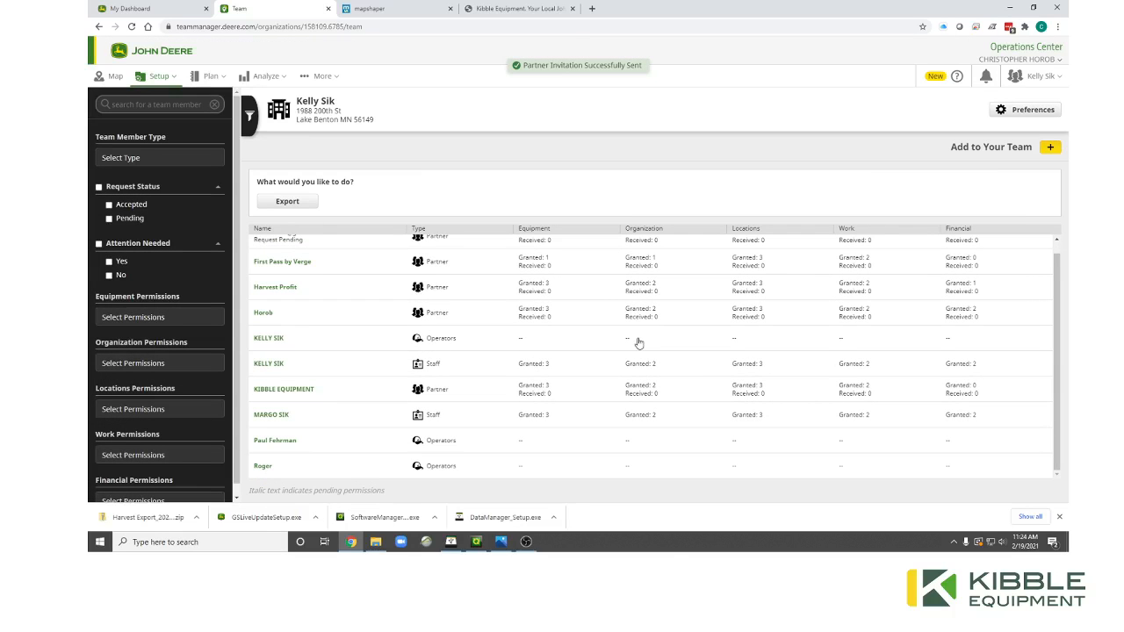
scroll(640, 343, "up", 1)
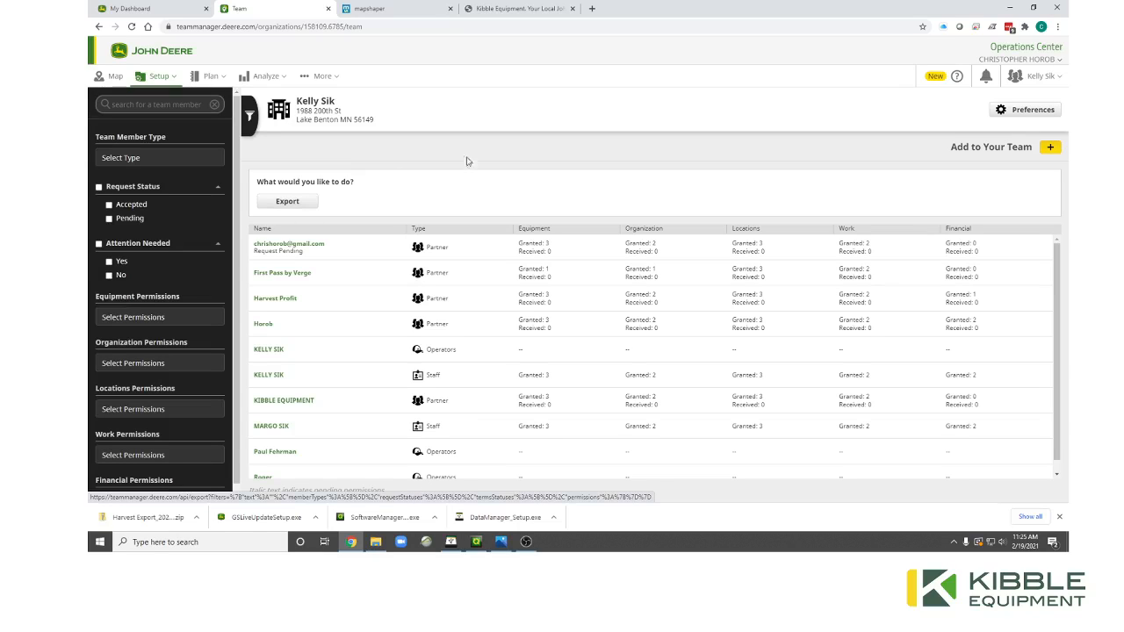
key("alt+Tab")
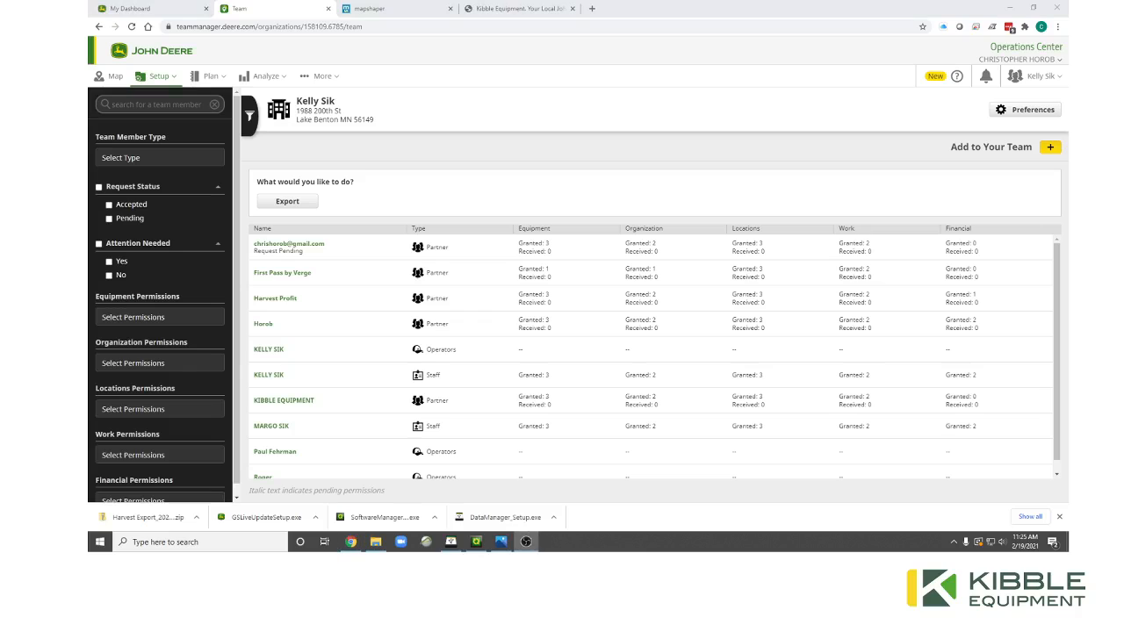